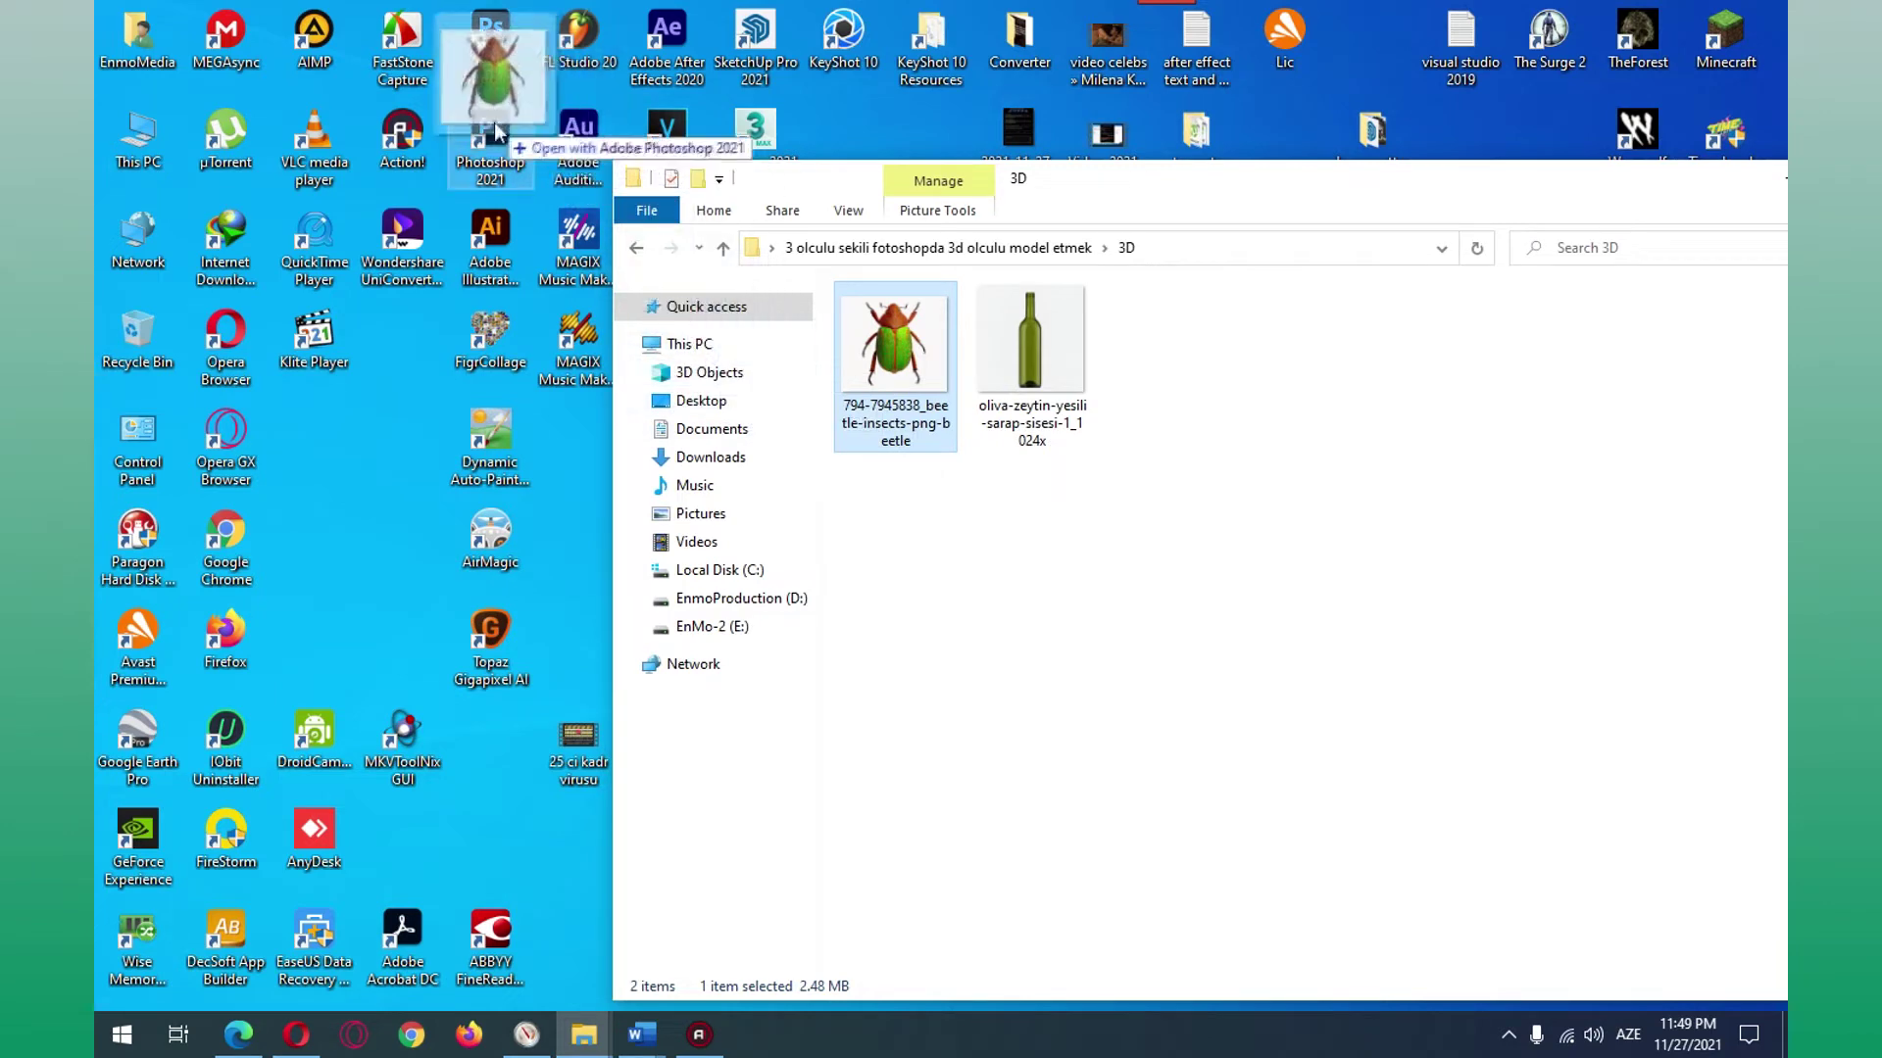
Step: Open the beetle PNG from the 3D folder in Photoshop 2021 via its desktop shortcut
{"action": "left_click_drag", "start_coordinate": [498, 128], "coordinate": [493, 142]}
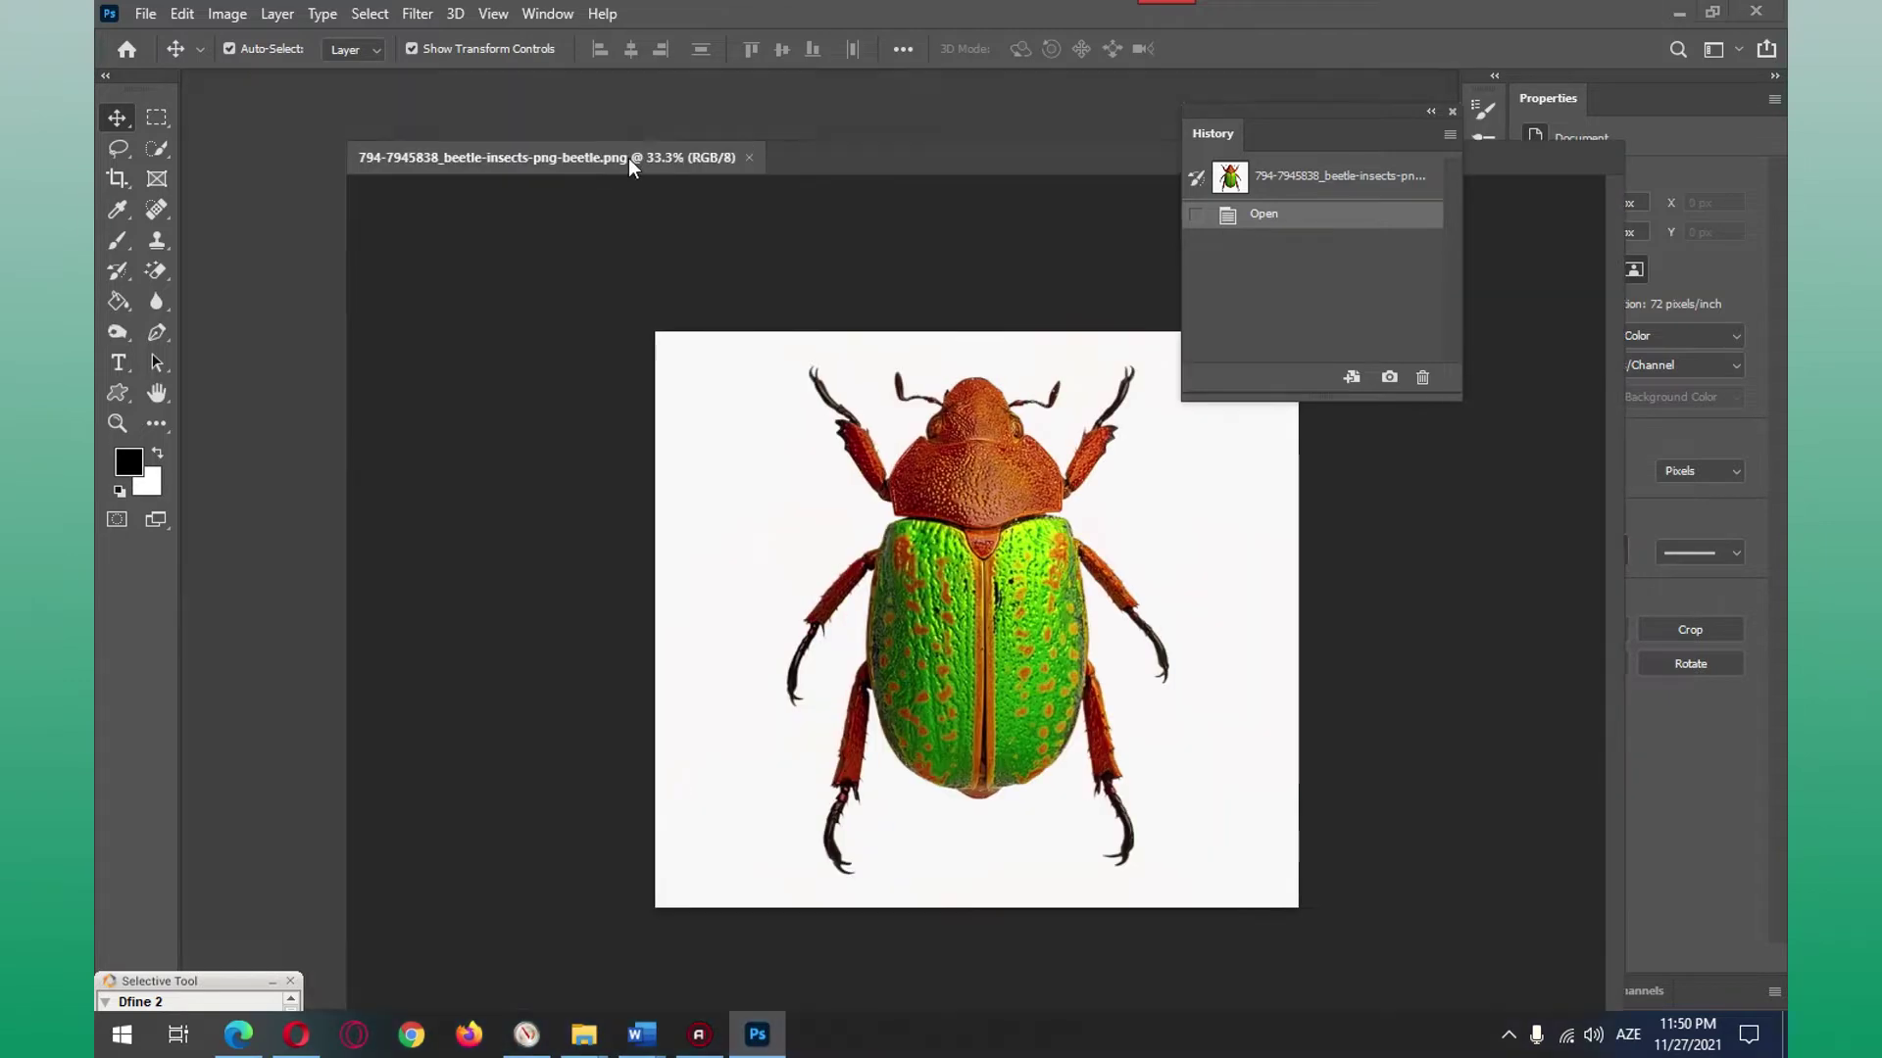
Step: Float the beetle document in its own window and enlarge that window
{"action": "left_click_drag", "start_coordinate": [465, 88], "coordinate": [639, 135]}
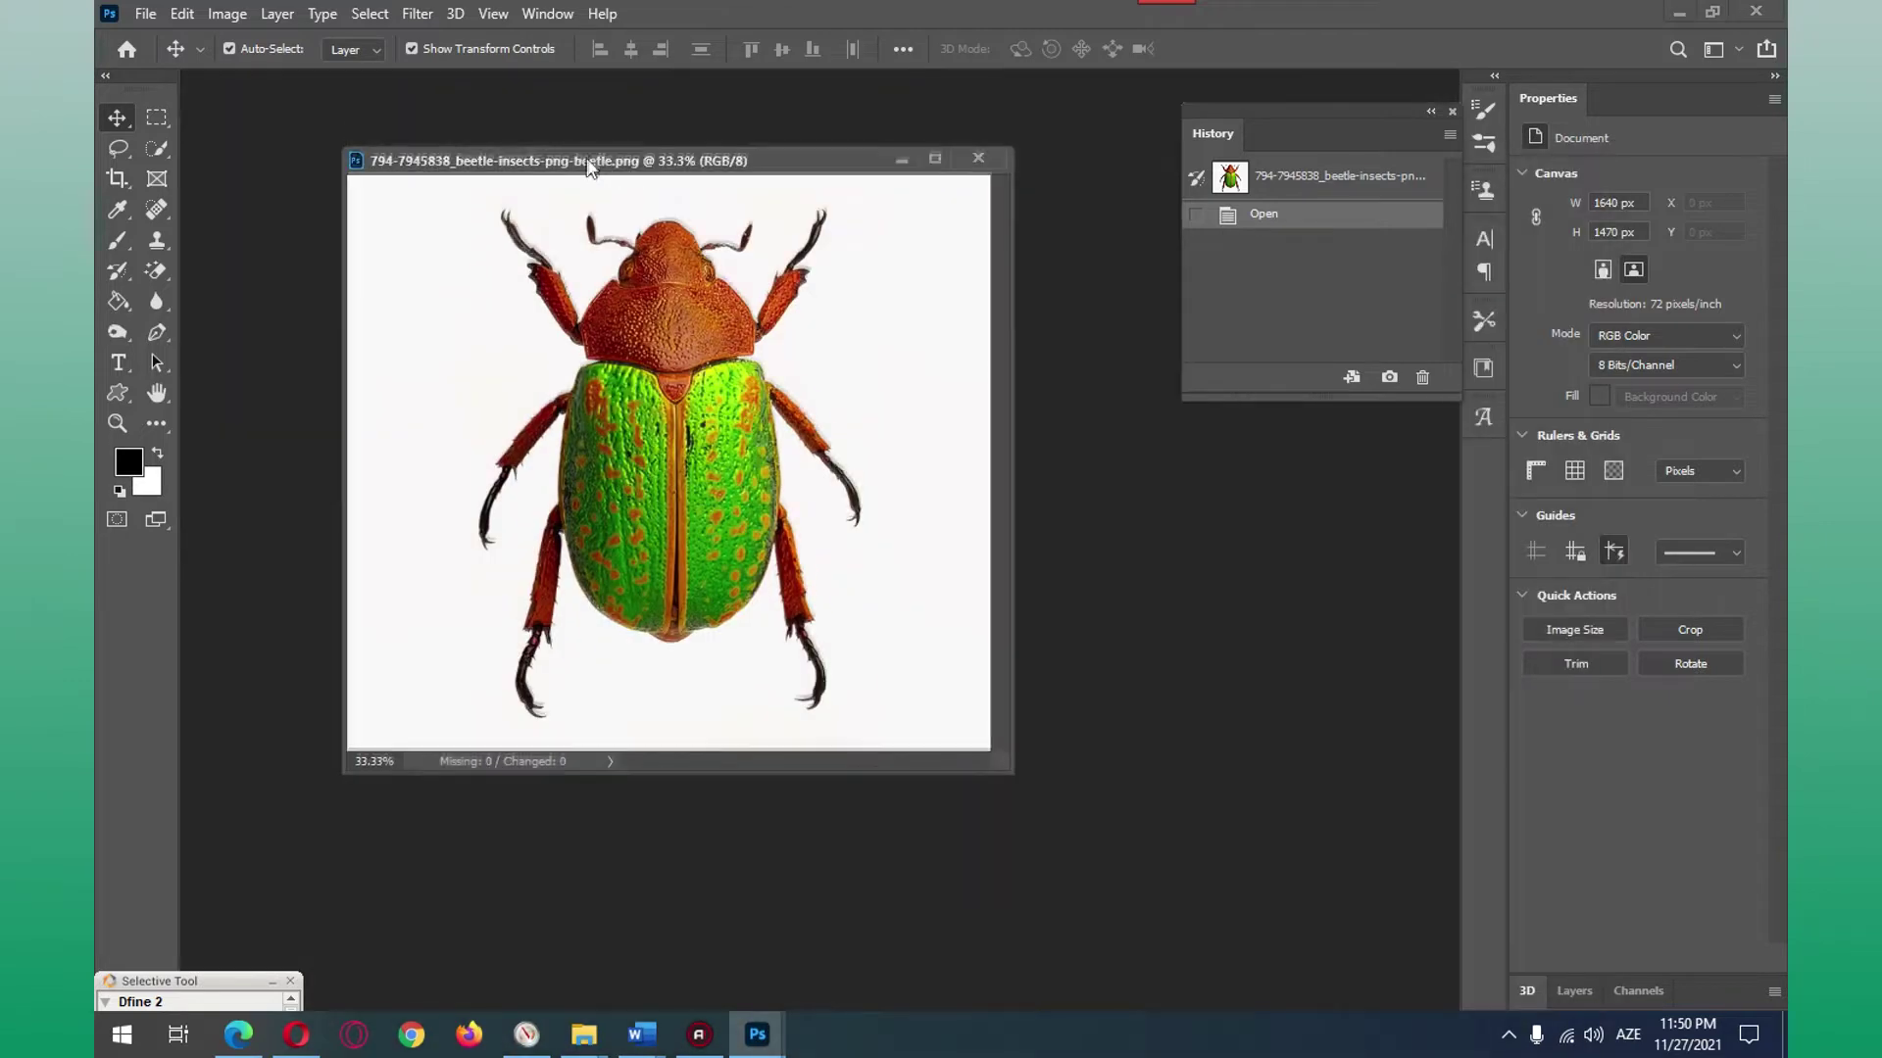
{"action": "left_click_drag", "start_coordinate": [988, 739], "coordinate": [1117, 801]}
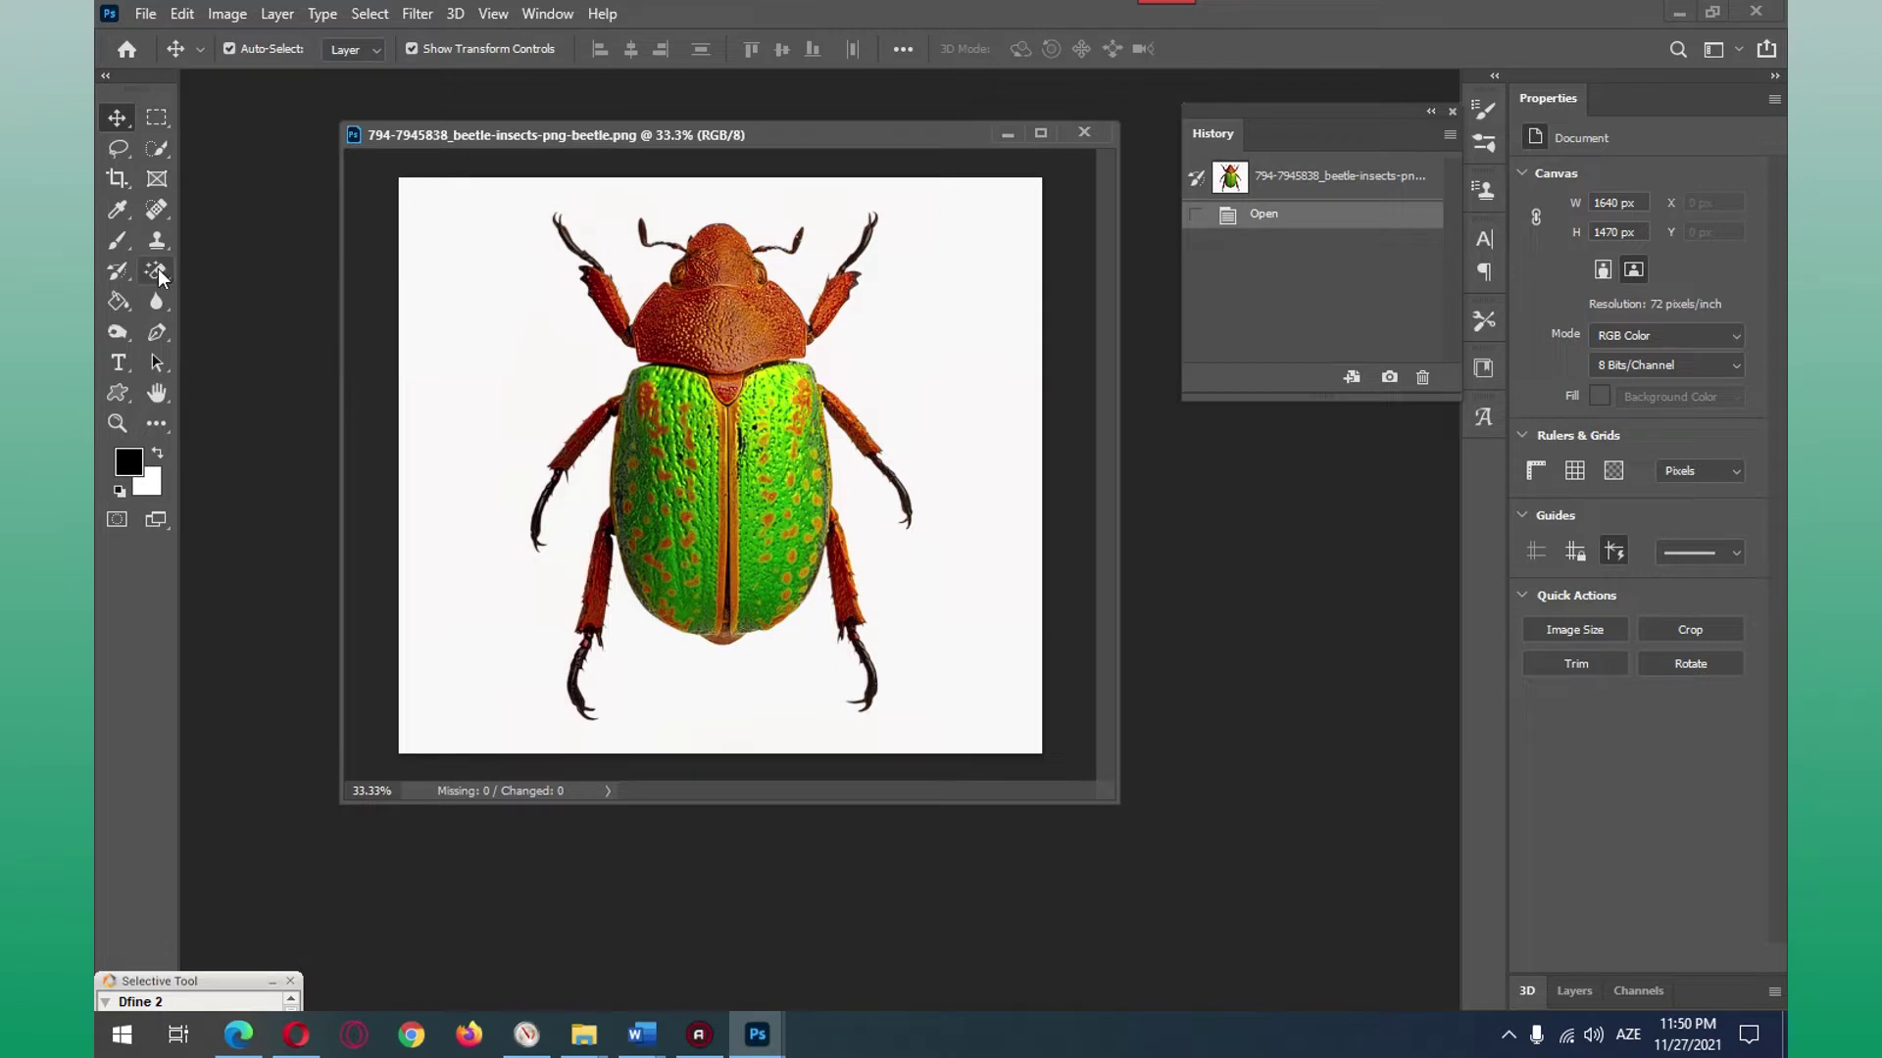
Step: Erase the beetle's white background with the Magic Eraser Tool
{"action": "left_click", "coordinate": [159, 275]}
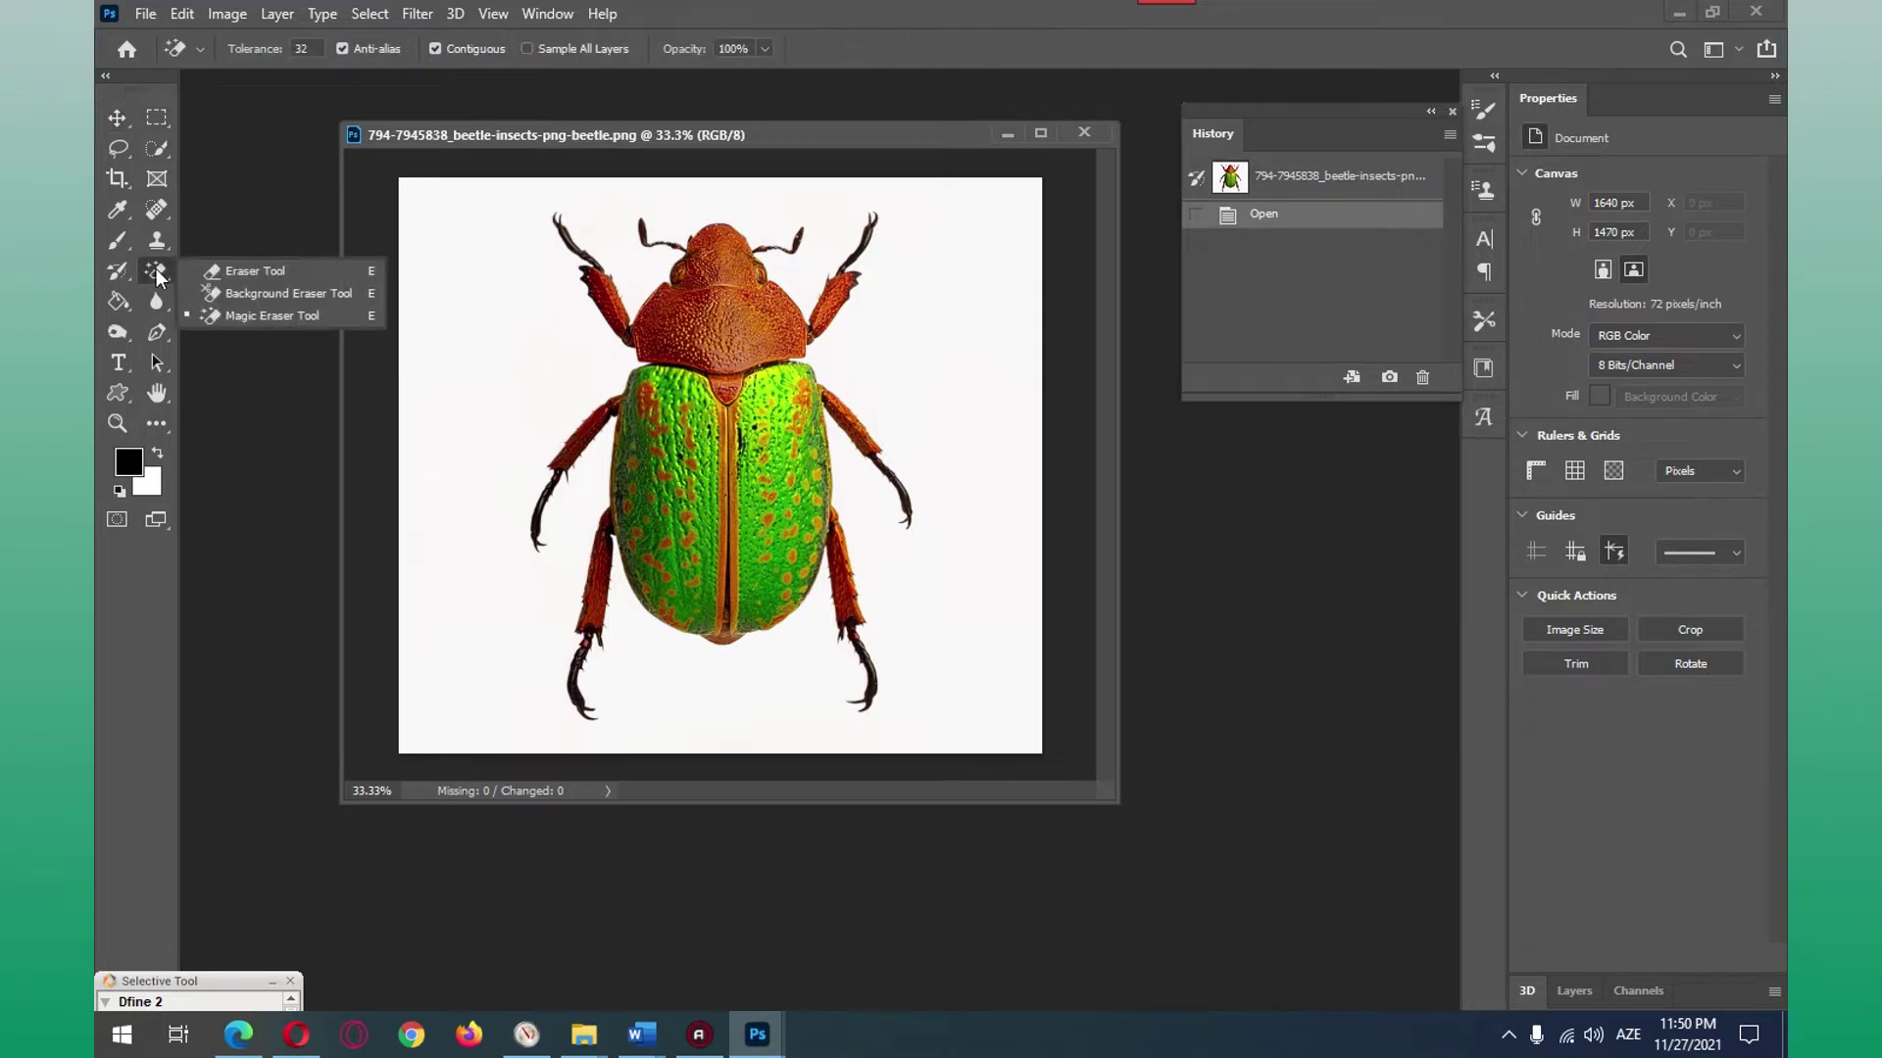
{"action": "left_click", "coordinate": [259, 318]}
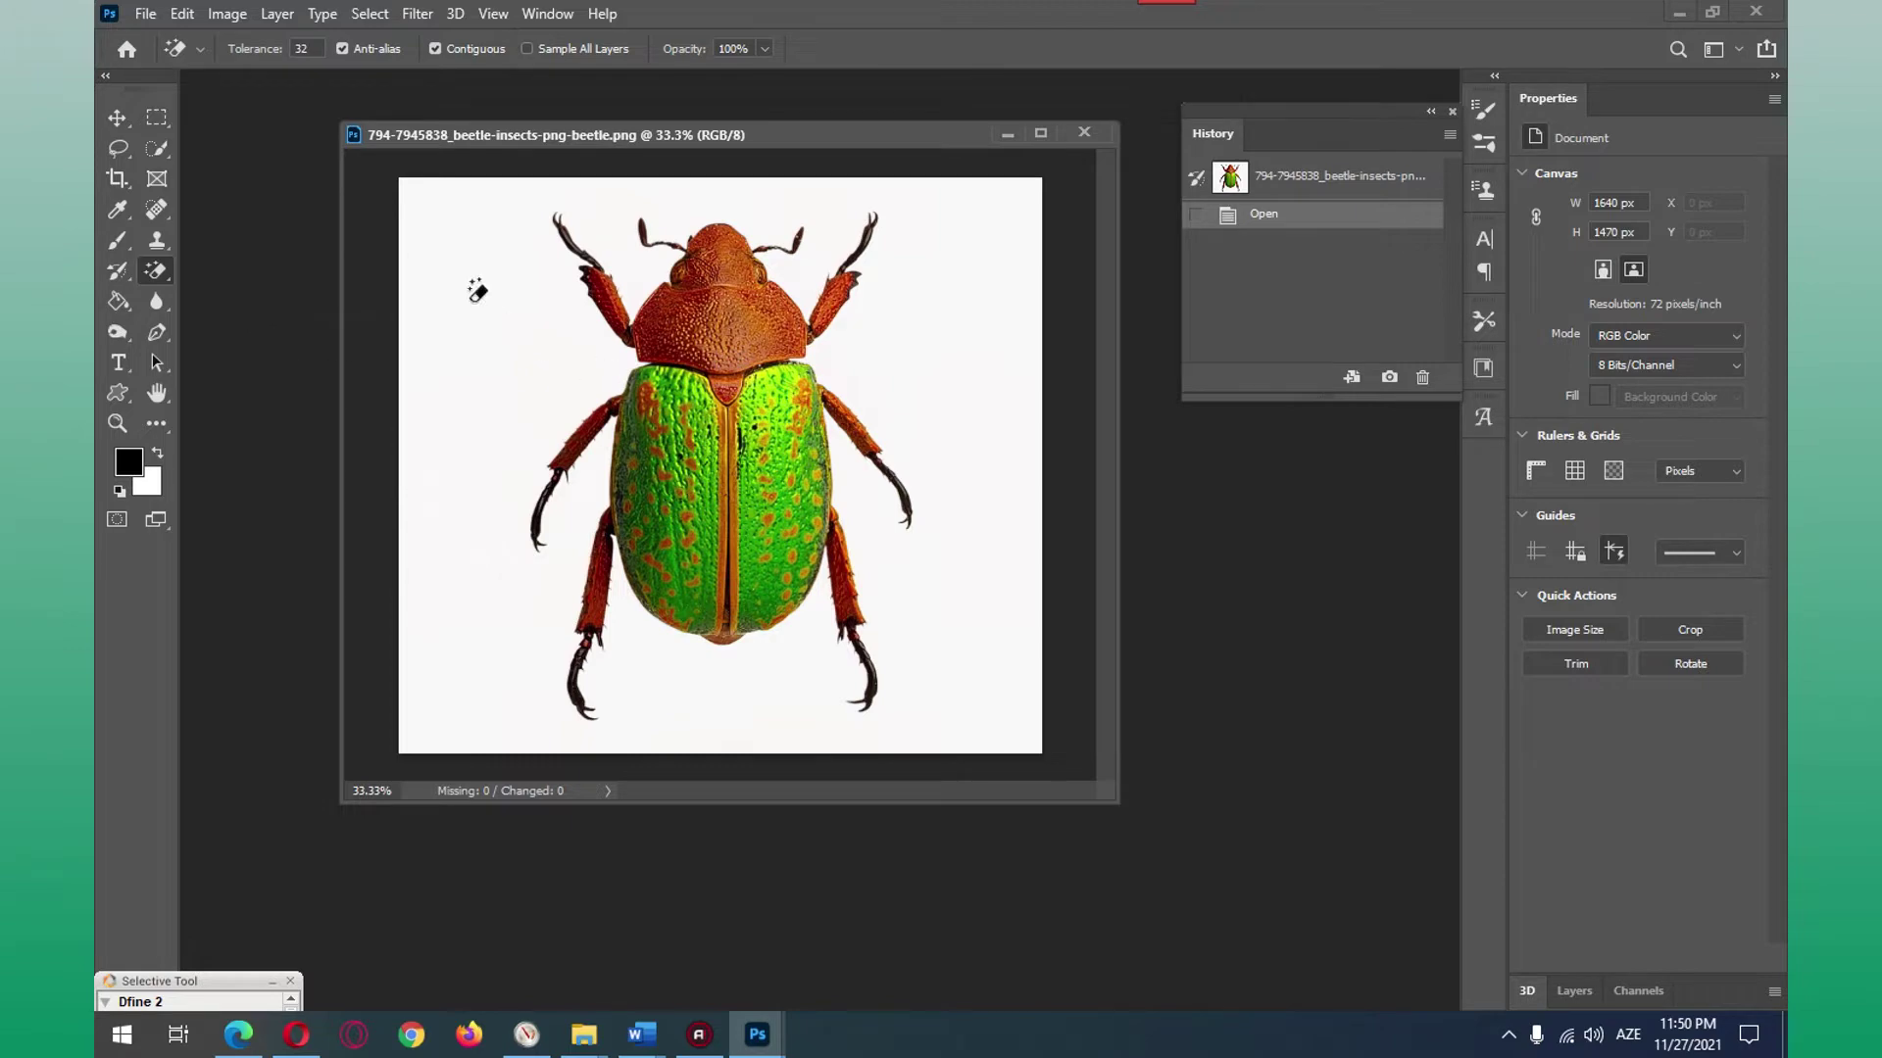
{"action": "left_click", "coordinate": [469, 301]}
Step: Switch to the Move tool and reposition the beetle document window
{"action": "left_click_drag", "start_coordinate": [991, 146], "coordinate": [948, 153]}
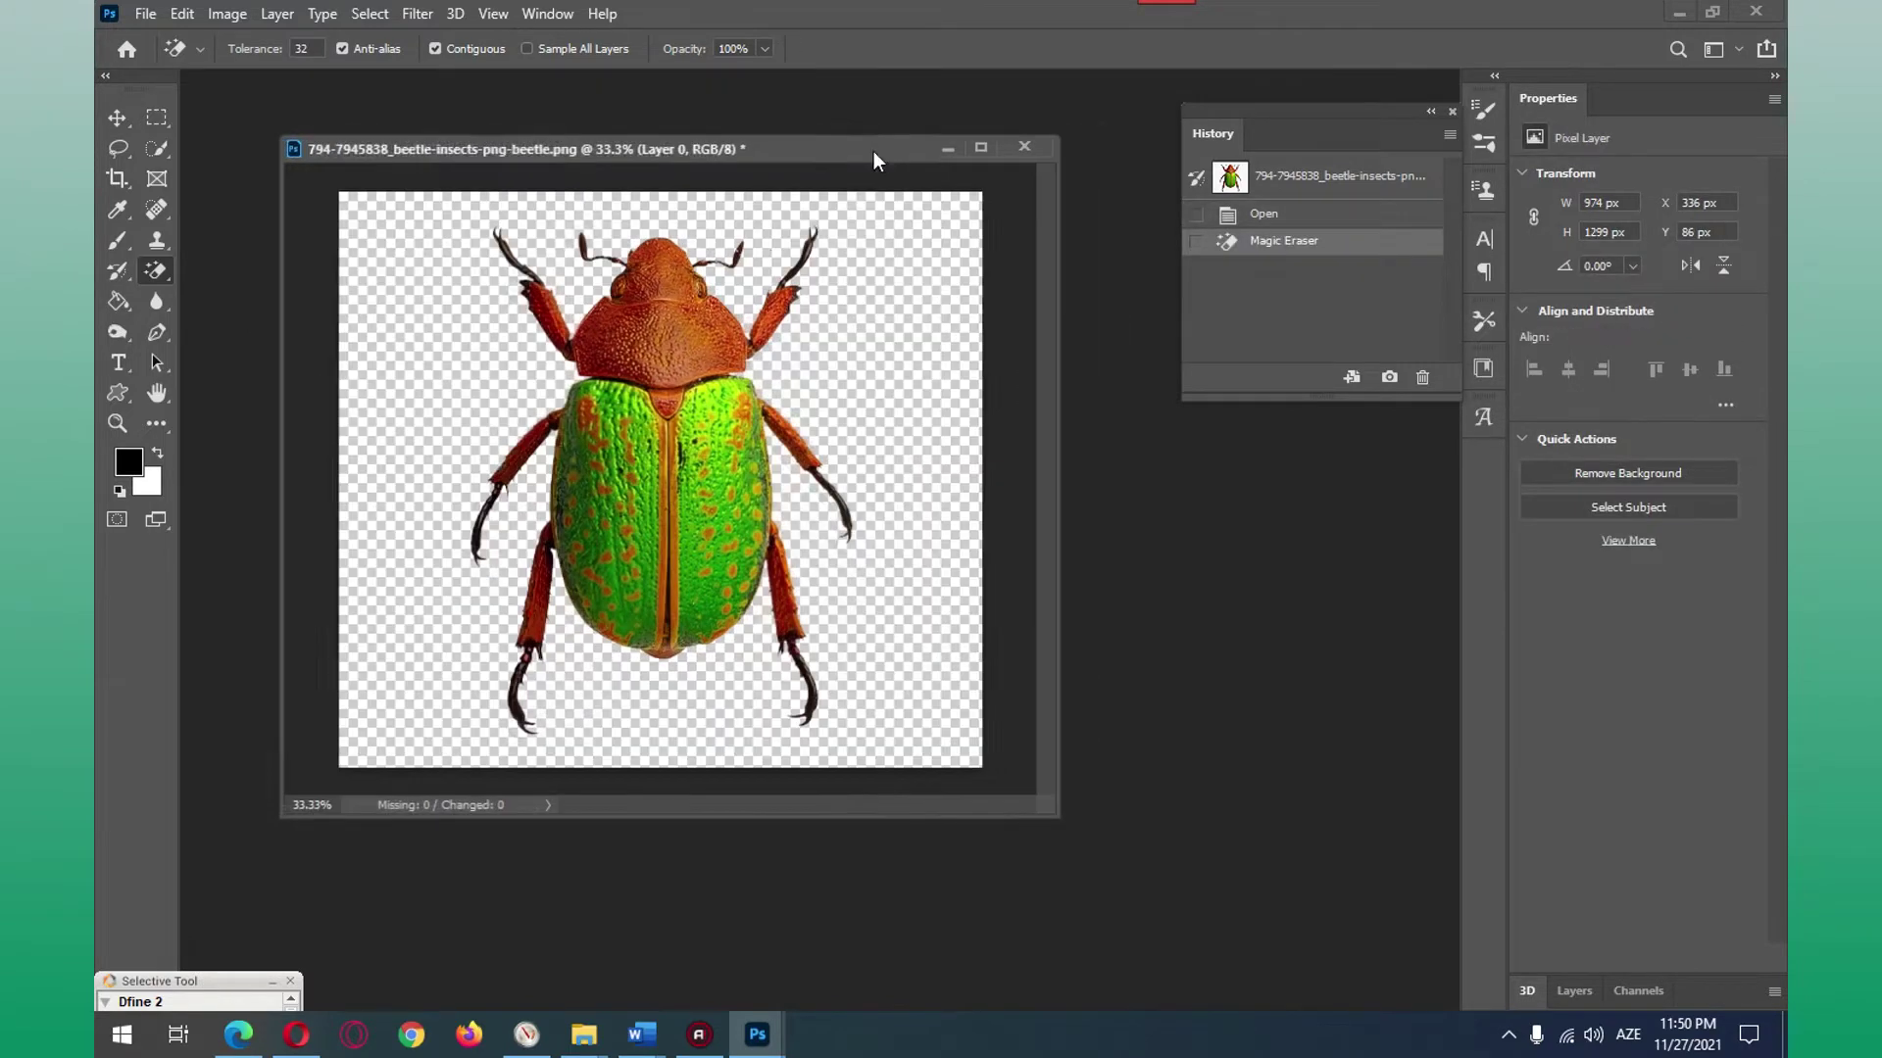
{"action": "left_click_drag", "start_coordinate": [778, 152], "coordinate": [881, 205]}
{"action": "key", "text": "v"}
{"action": "scroll", "coordinate": [882, 461], "scroll_direction": "up", "scroll_amount": 5}
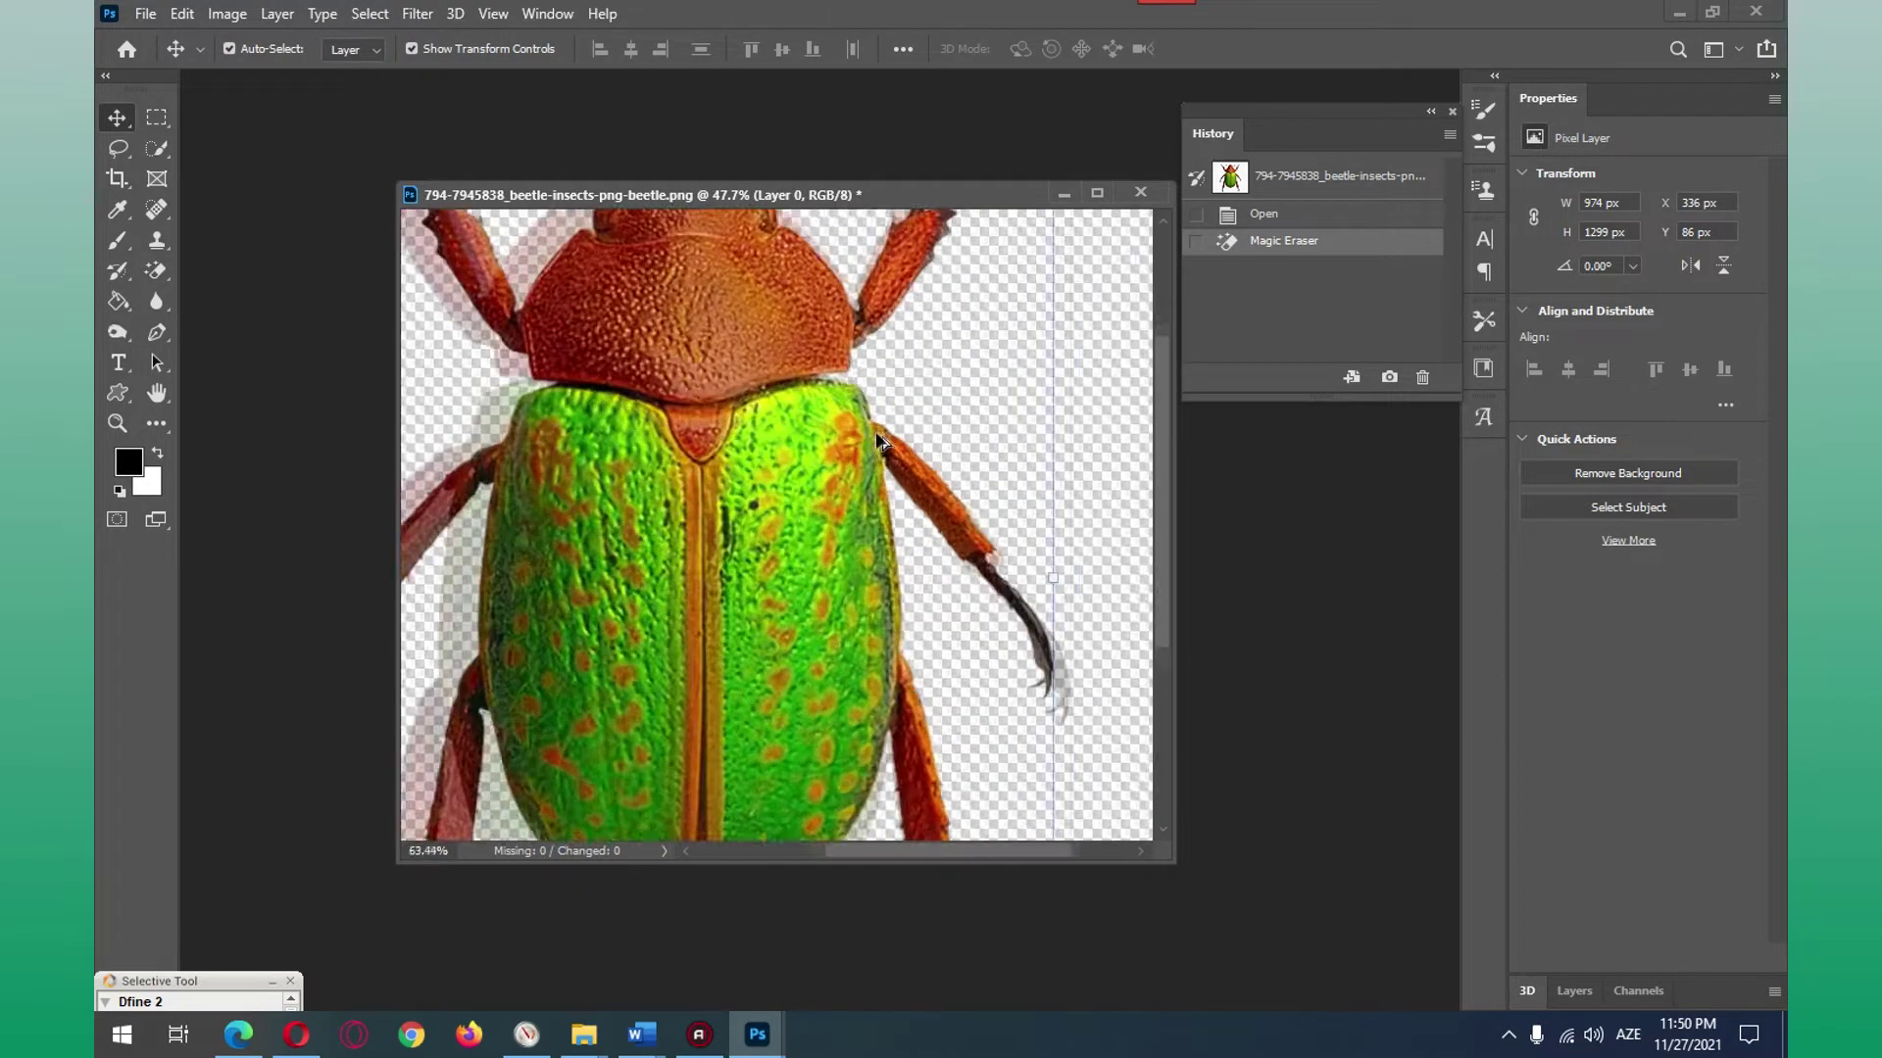
{"action": "scroll", "coordinate": [1066, 627], "scroll_direction": "down", "scroll_amount": 5}
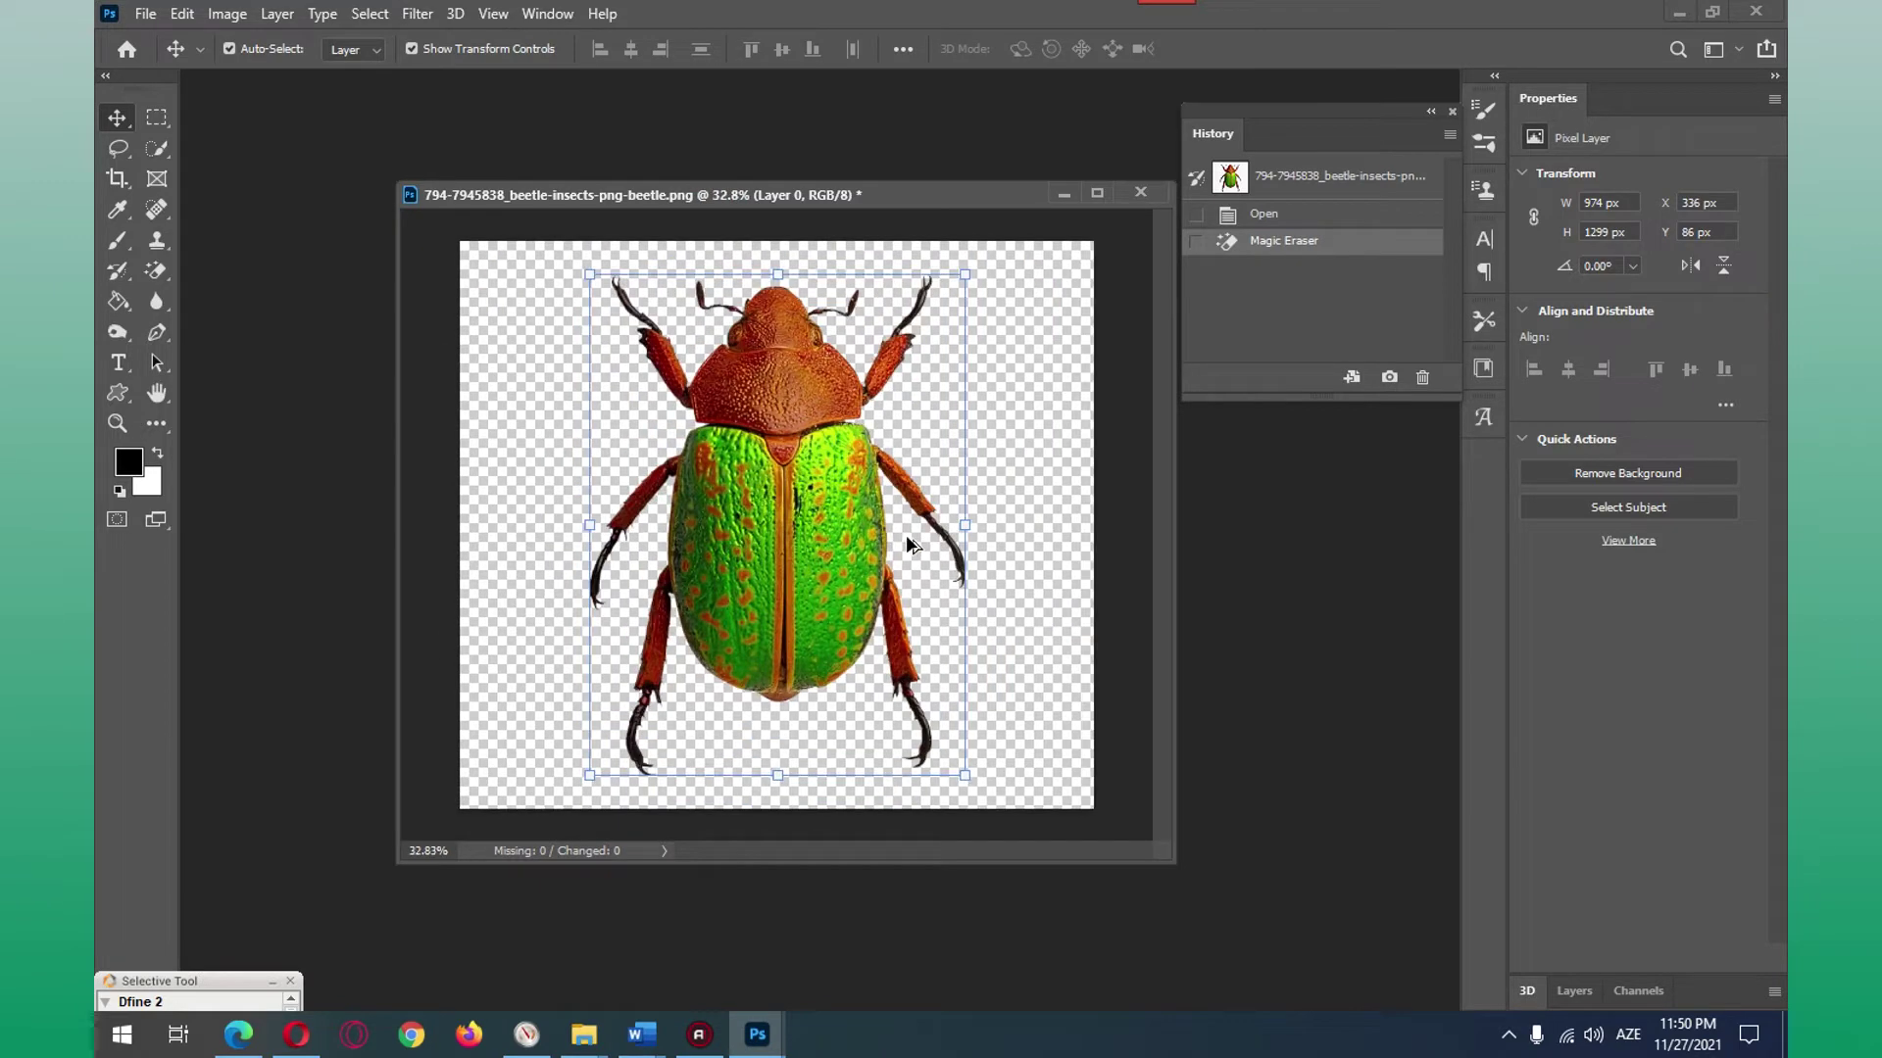
{"action": "left_click_drag", "start_coordinate": [855, 209], "coordinate": [819, 220]}
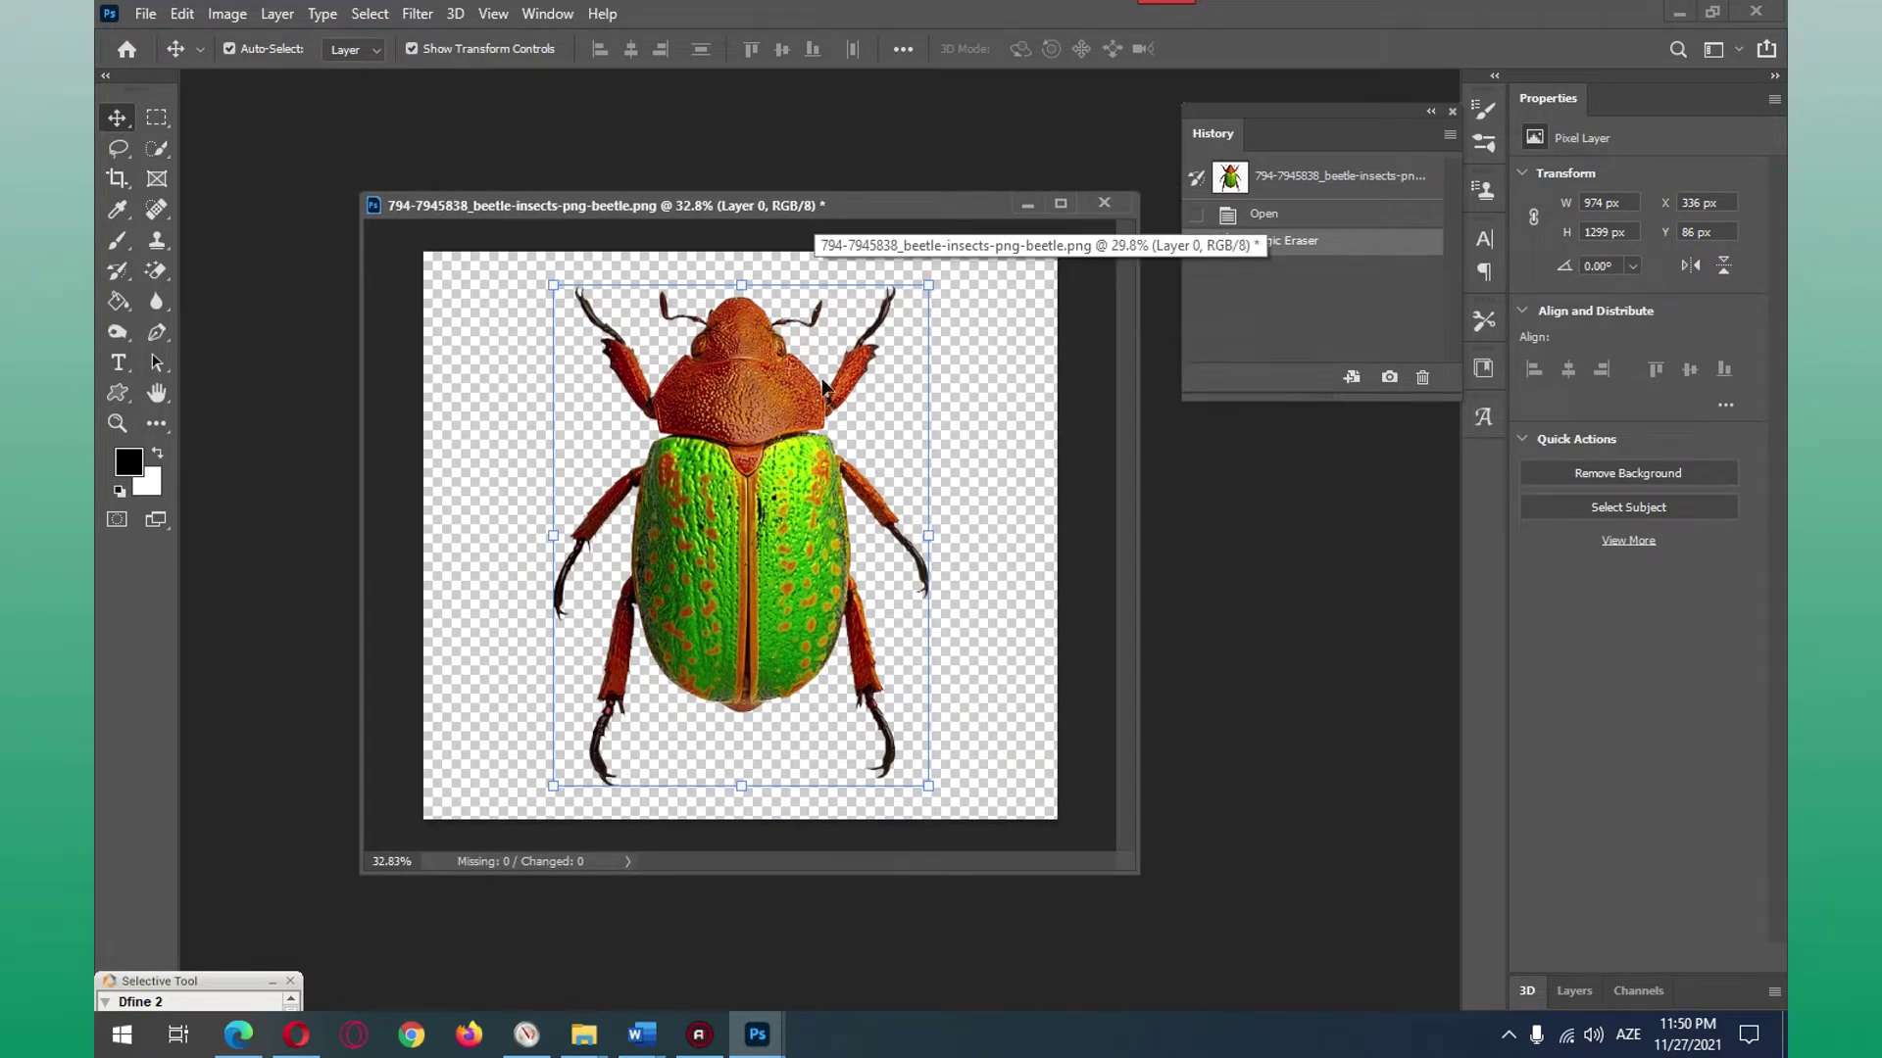
{"action": "left_click_drag", "start_coordinate": [877, 202], "coordinate": [840, 209]}
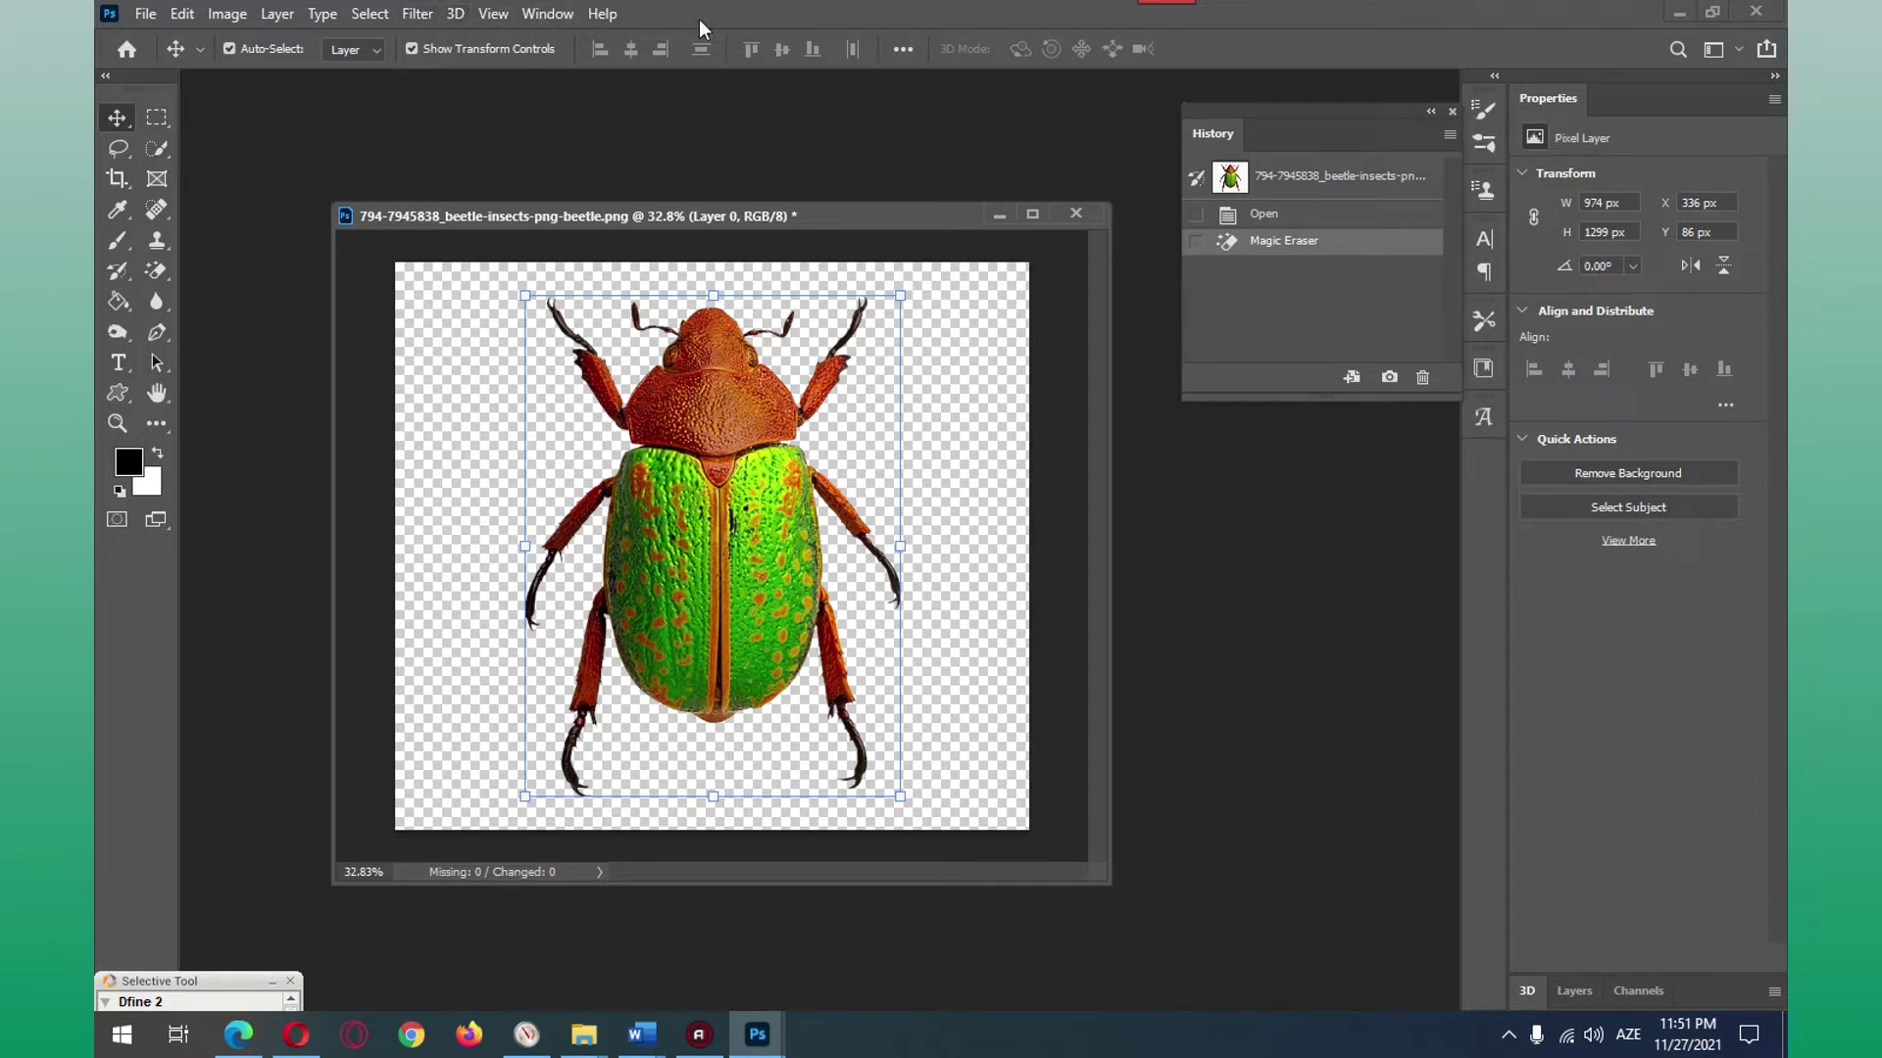
Step: Convert the beetle layer into a New 3D Extrusion and enlarge the window
{"action": "left_click", "coordinate": [456, 15]}
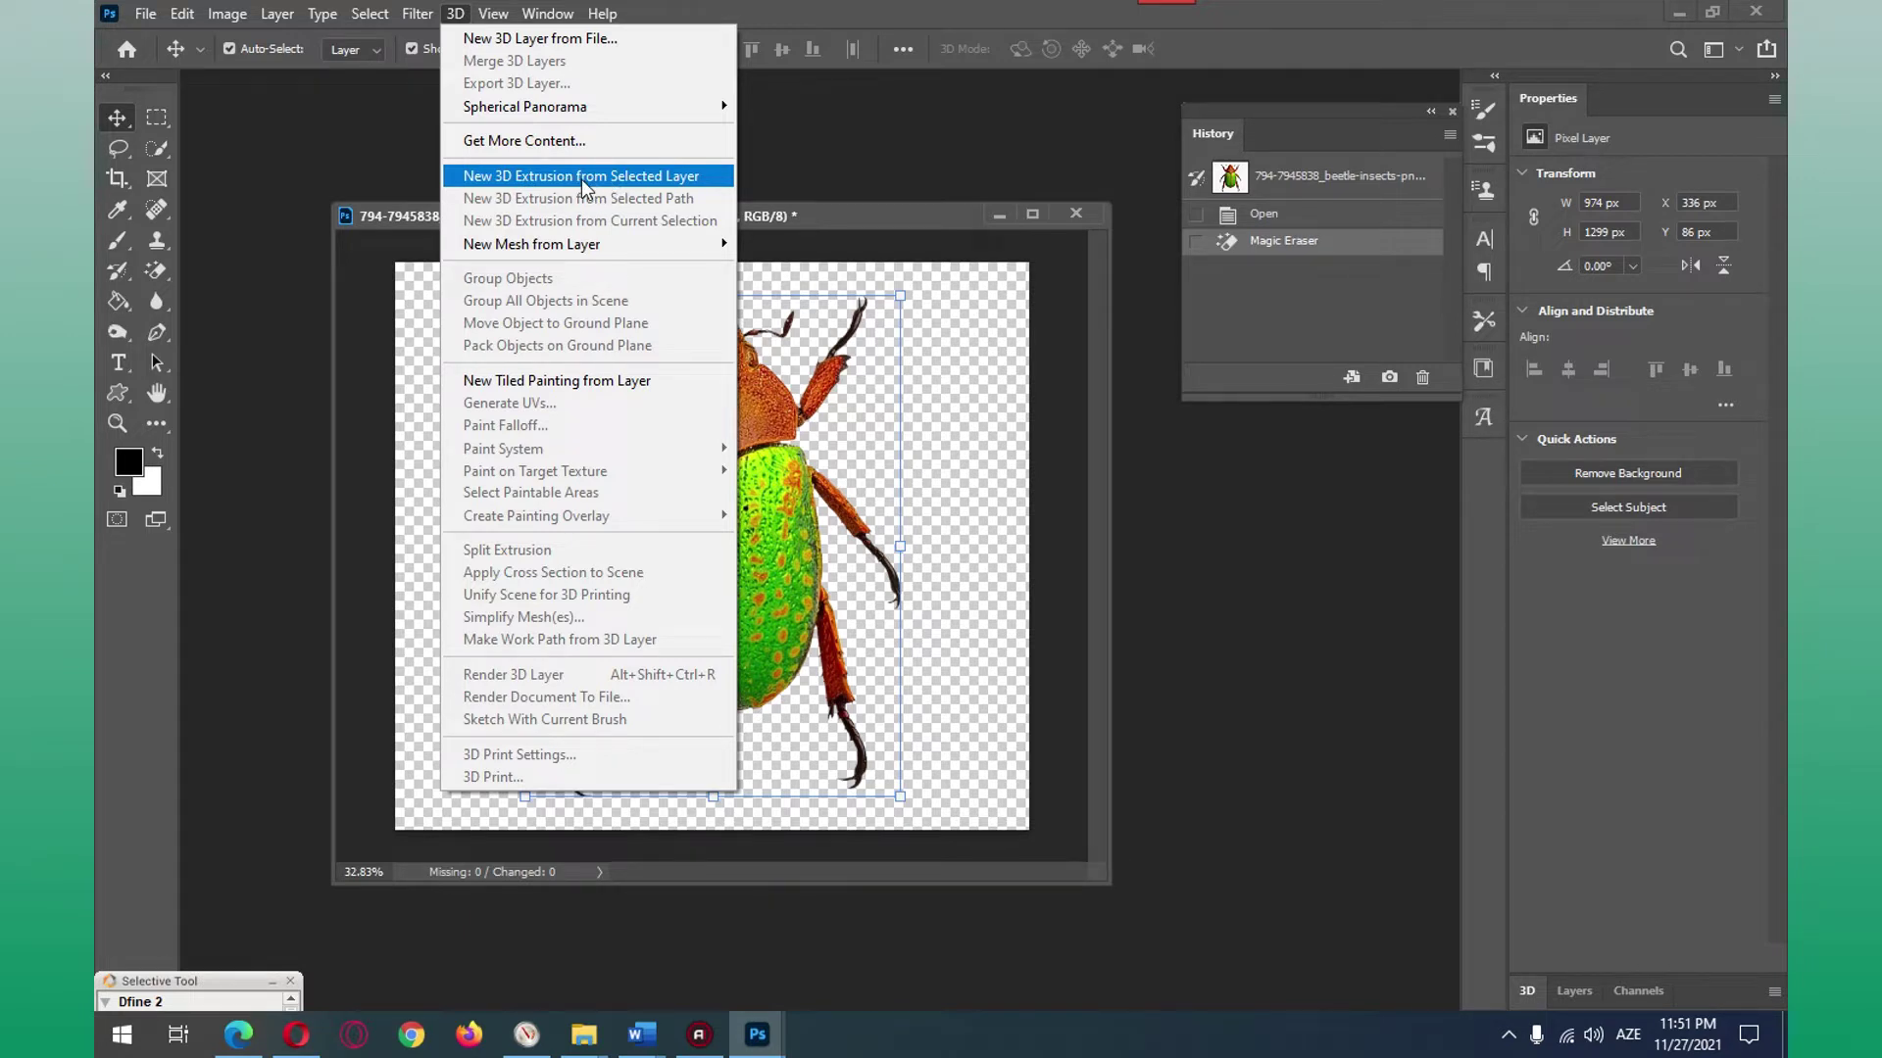
{"action": "left_click", "coordinate": [585, 179]}
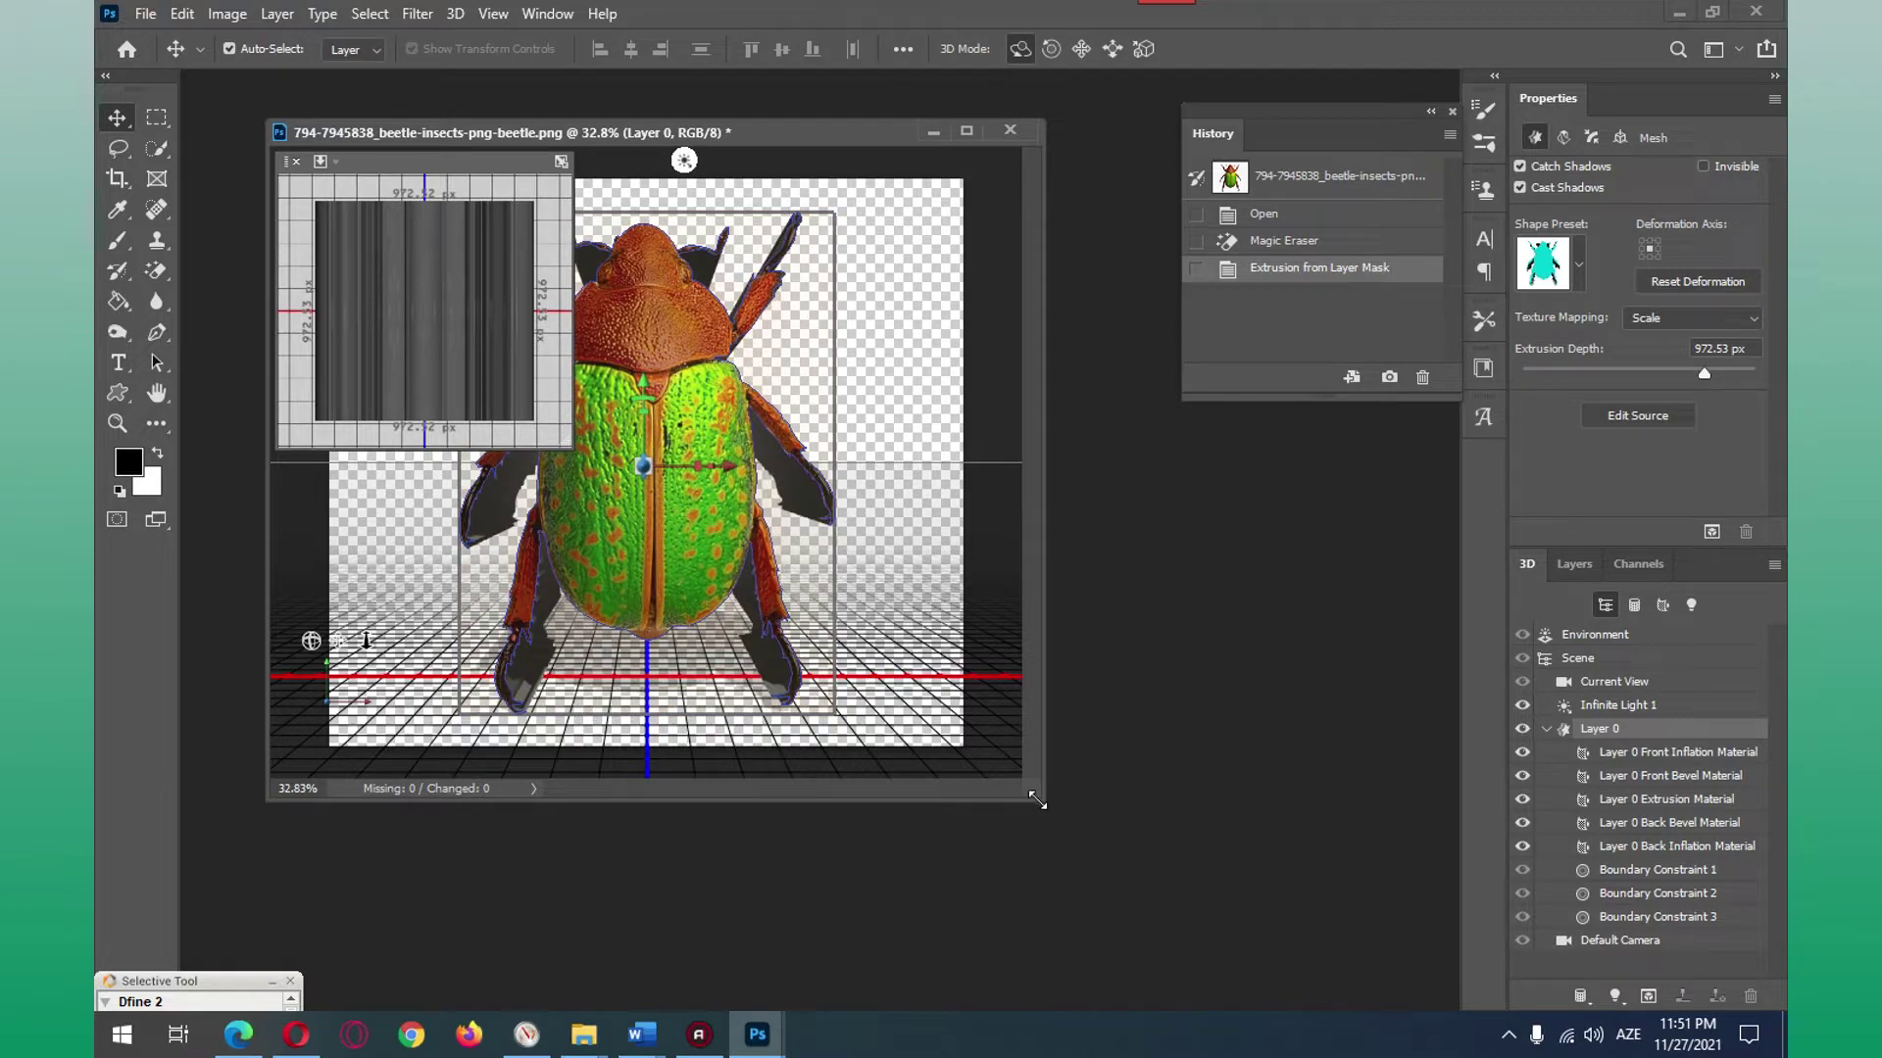
{"action": "left_click_drag", "start_coordinate": [1036, 799], "coordinate": [1369, 977]}
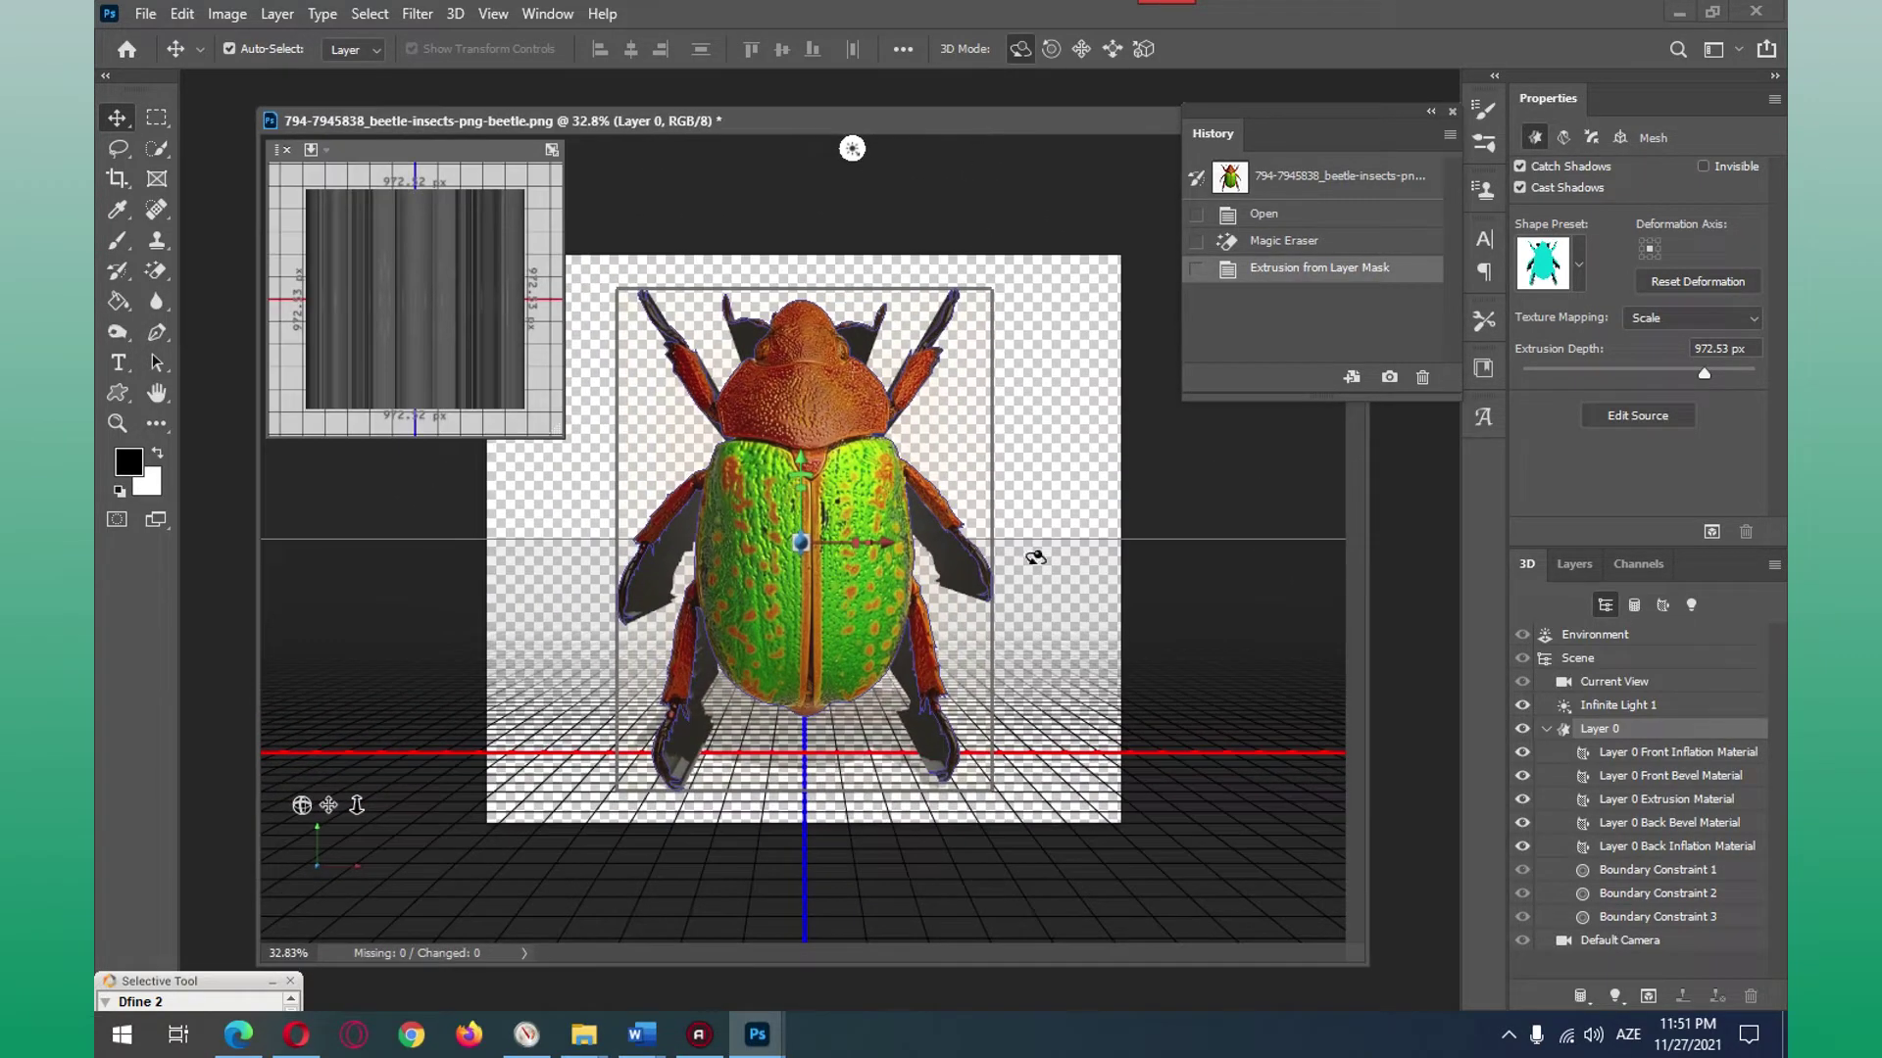
Step: Orbit the extruded beetle to inspect its roughly 973 px depth
{"action": "left_click_drag", "start_coordinate": [1036, 557], "coordinate": [1145, 550]}
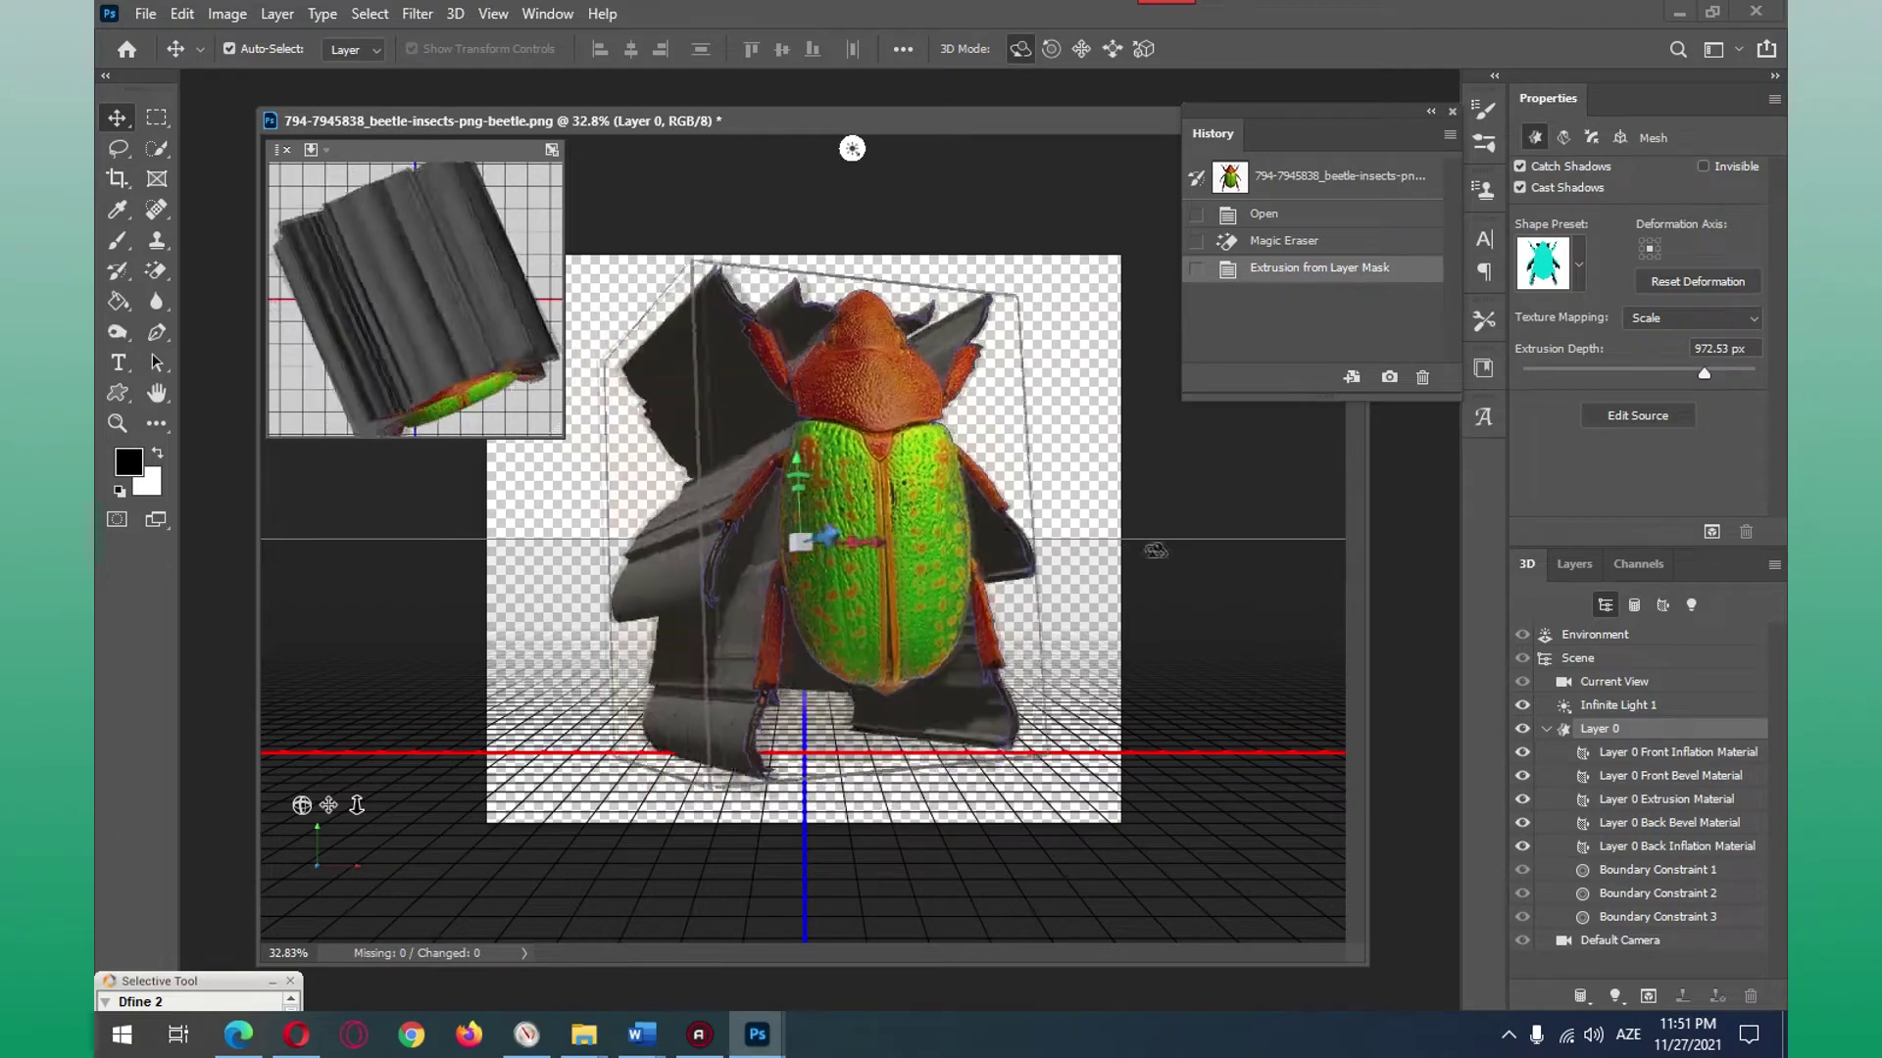
{"action": "mouse_move", "coordinate": [1145, 549]}
{"action": "left_mouse_down"}
{"action": "mouse_move", "coordinate": [967, 600]}
{"action": "mouse_move", "coordinate": [1108, 595]}
{"action": "mouse_move", "coordinate": [1080, 635]}
{"action": "mouse_move", "coordinate": [1058, 627]}
{"action": "left_mouse_up"}
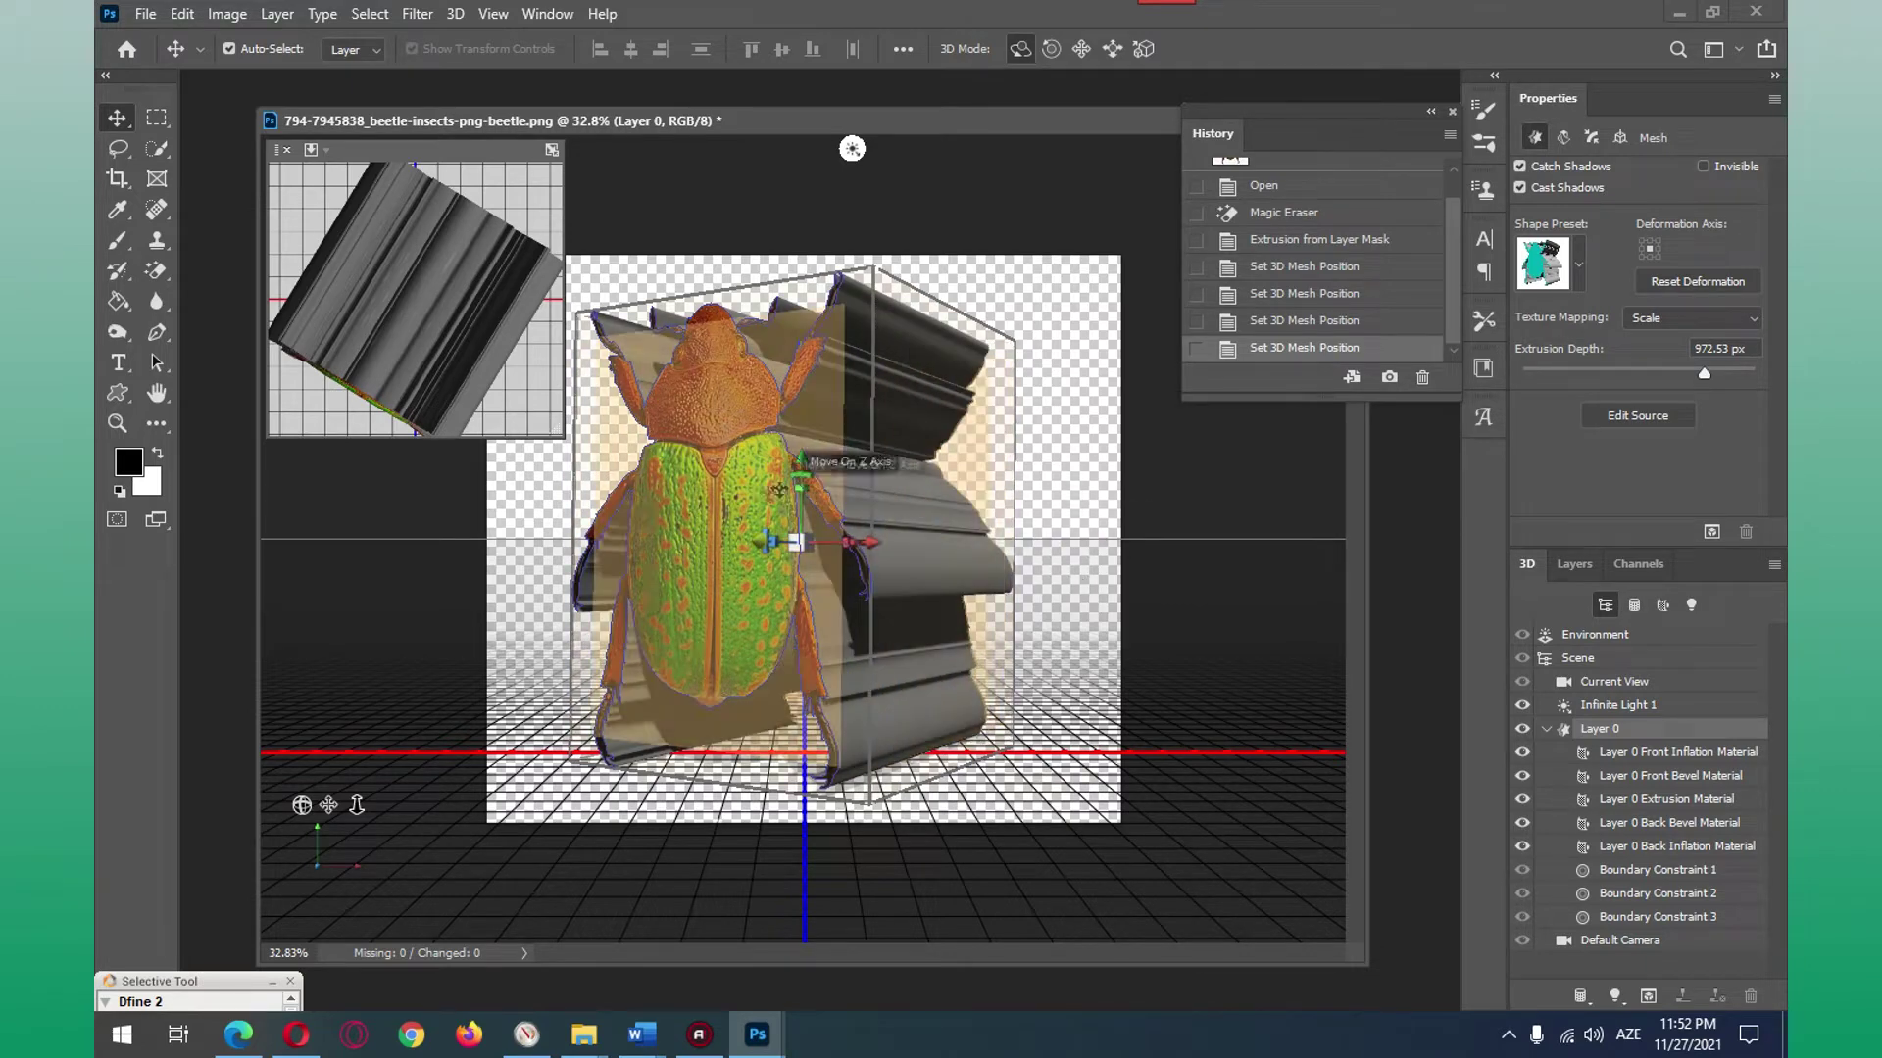
{"action": "mouse_move", "coordinate": [1046, 596]}
{"action": "left_mouse_down"}
{"action": "mouse_move", "coordinate": [1096, 605]}
{"action": "mouse_move", "coordinate": [1096, 586]}
{"action": "left_mouse_up"}
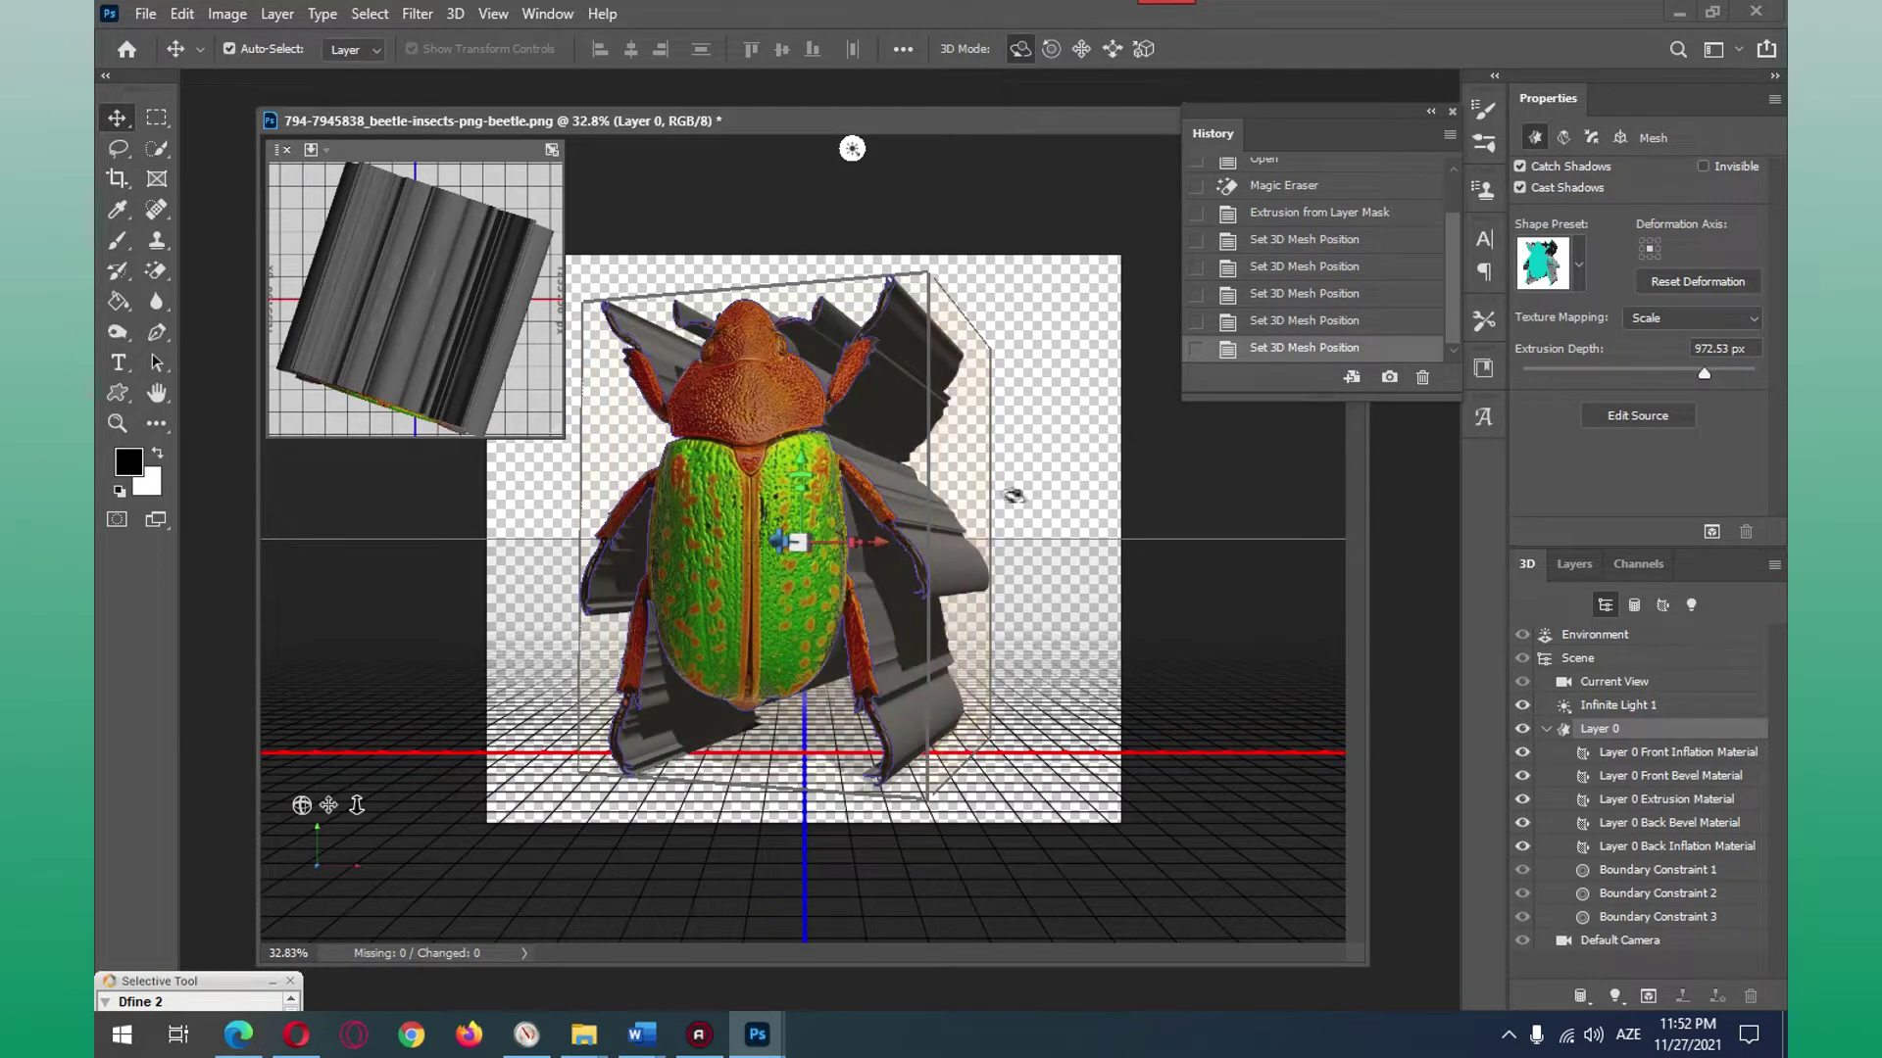
{"action": "left_click", "coordinate": [1563, 137]}
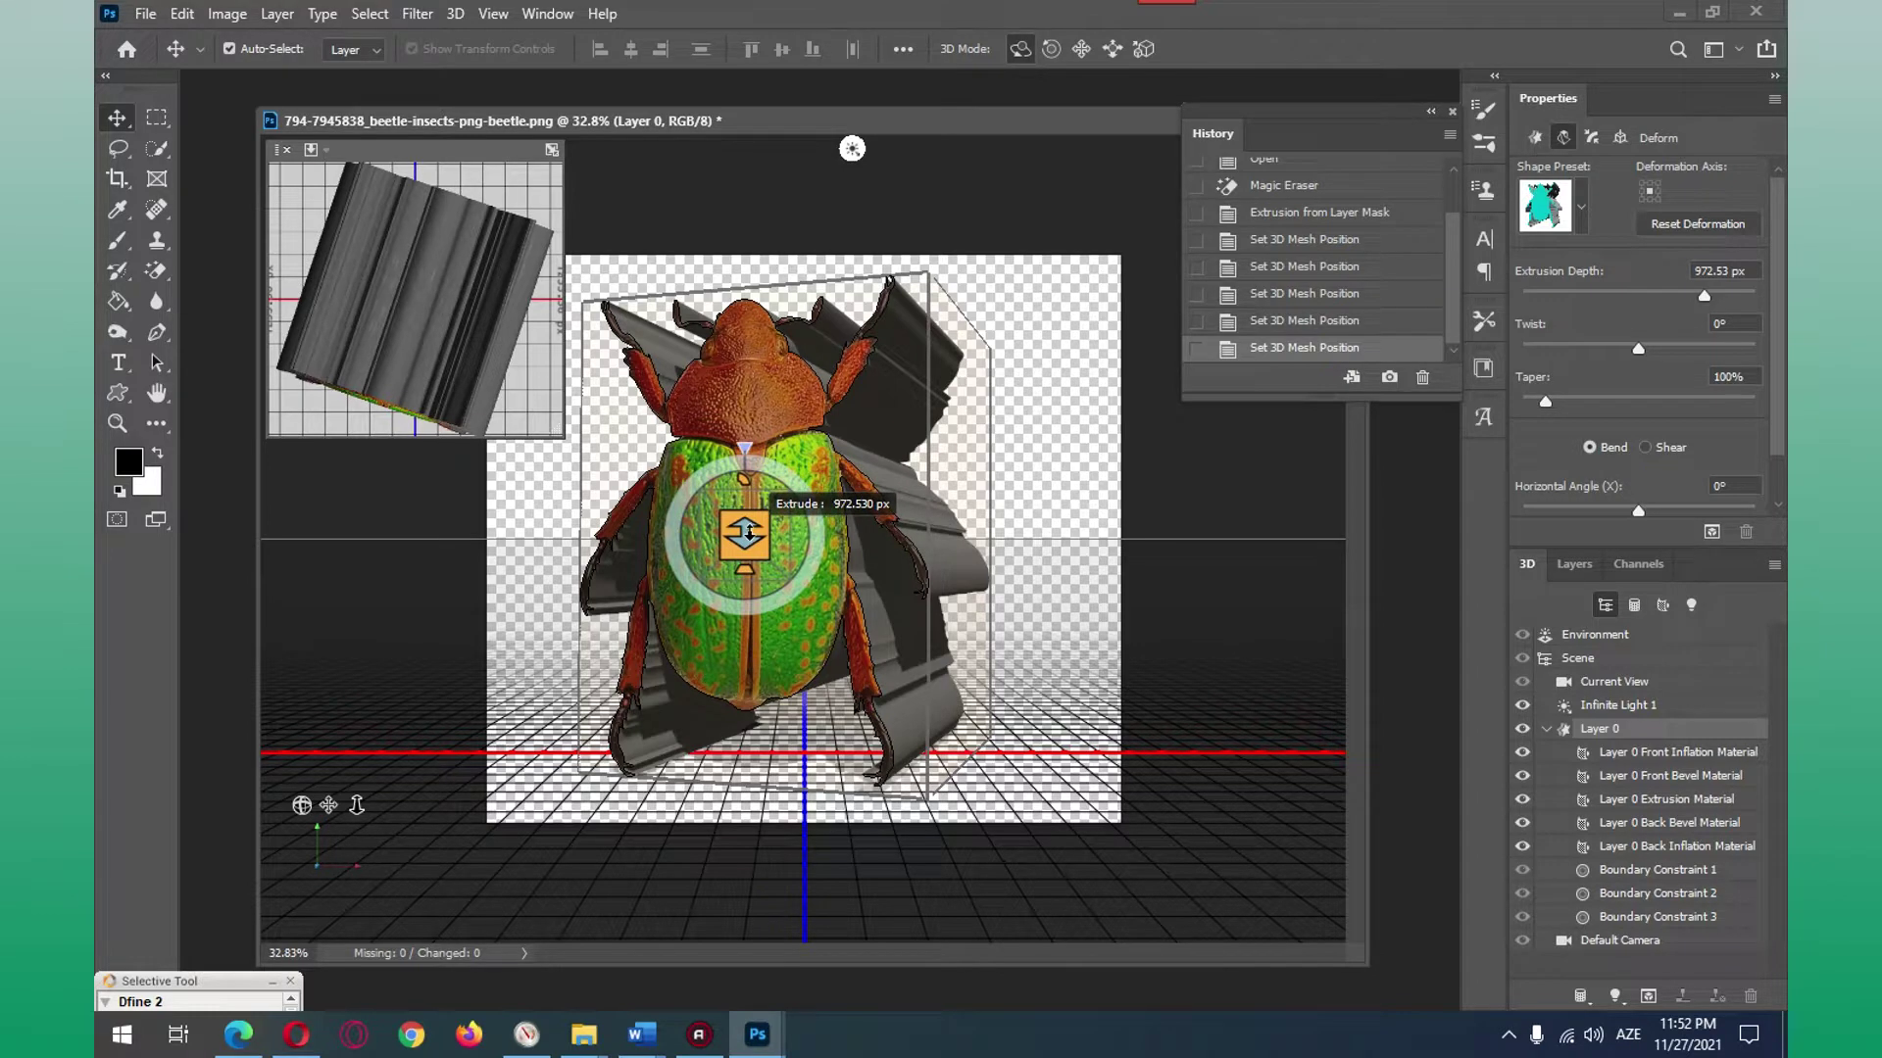
Step: Reduce the beetle's extrusion depth to 0.03 px so it is nearly flat
{"action": "left_click_drag", "start_coordinate": [747, 530], "coordinate": [787, 986]}
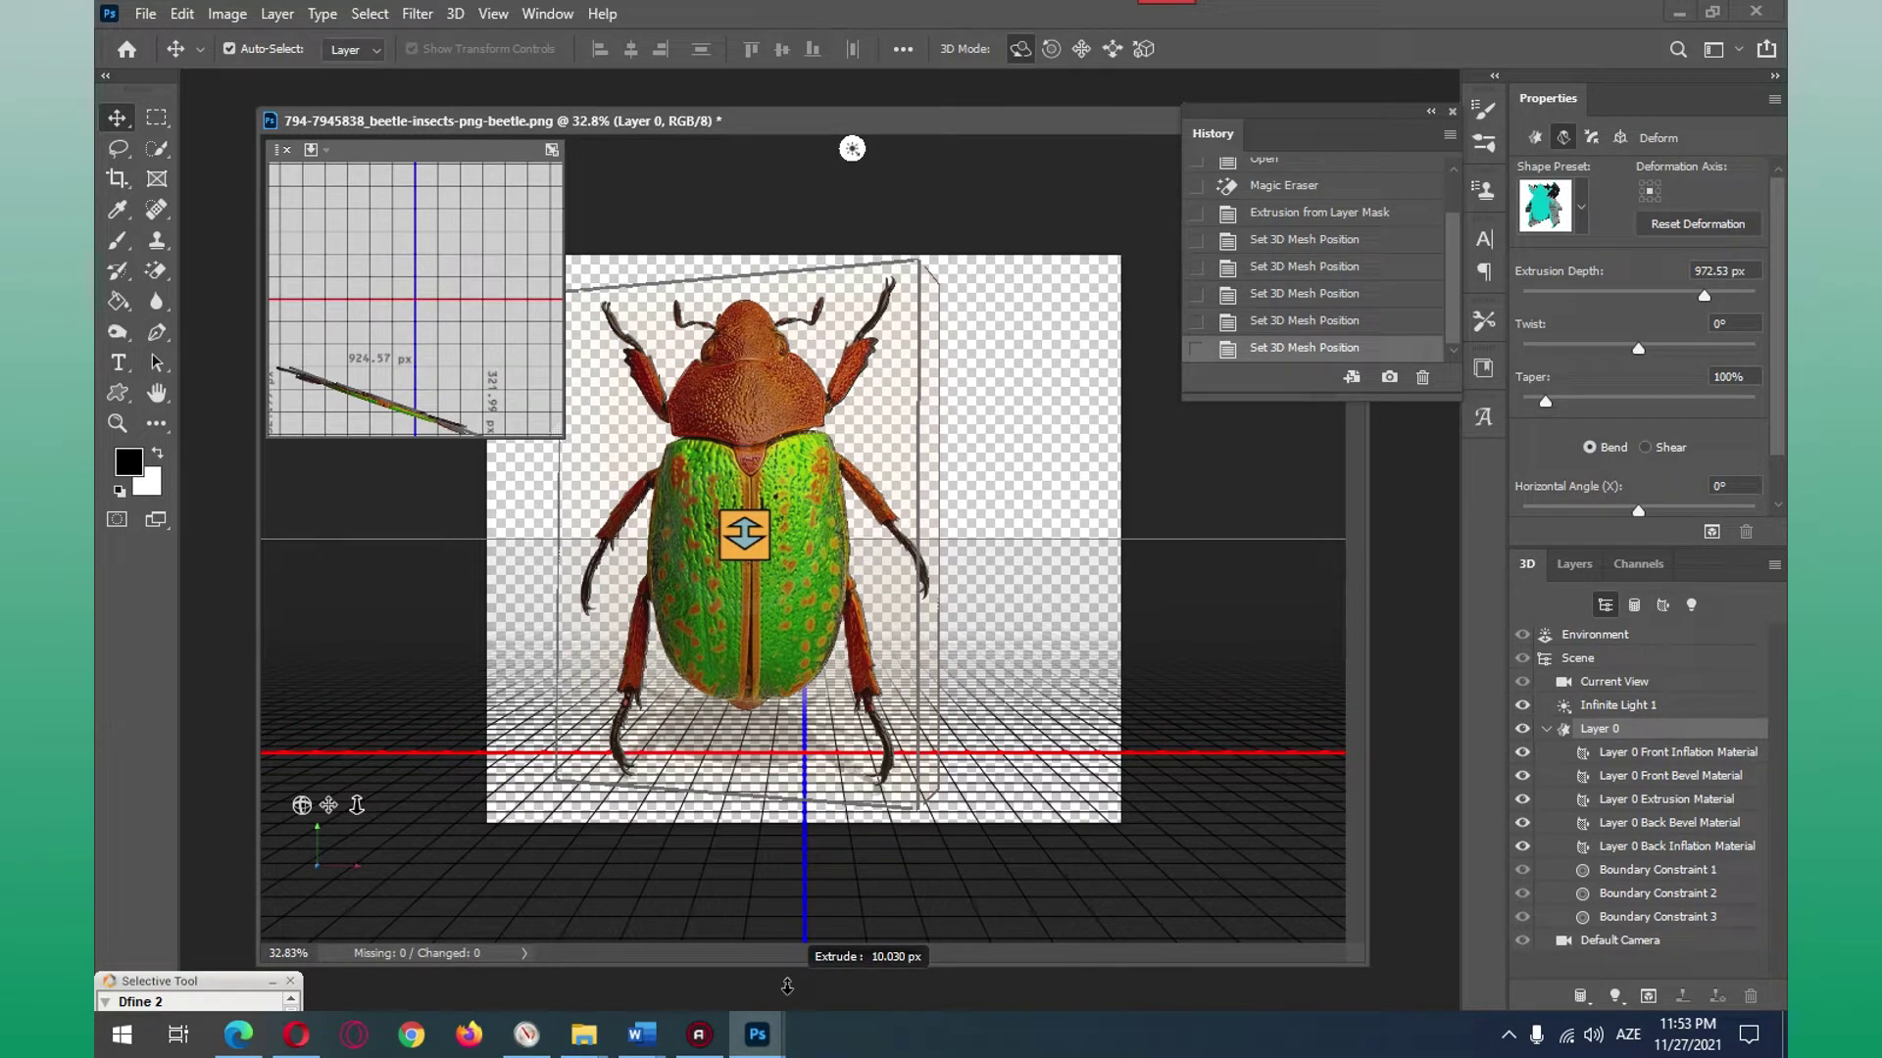
{"action": "mouse_move", "coordinate": [1058, 651]}
{"action": "left_mouse_down"}
{"action": "mouse_move", "coordinate": [827, 639]}
{"action": "mouse_move", "coordinate": [745, 534]}
{"action": "left_mouse_up"}
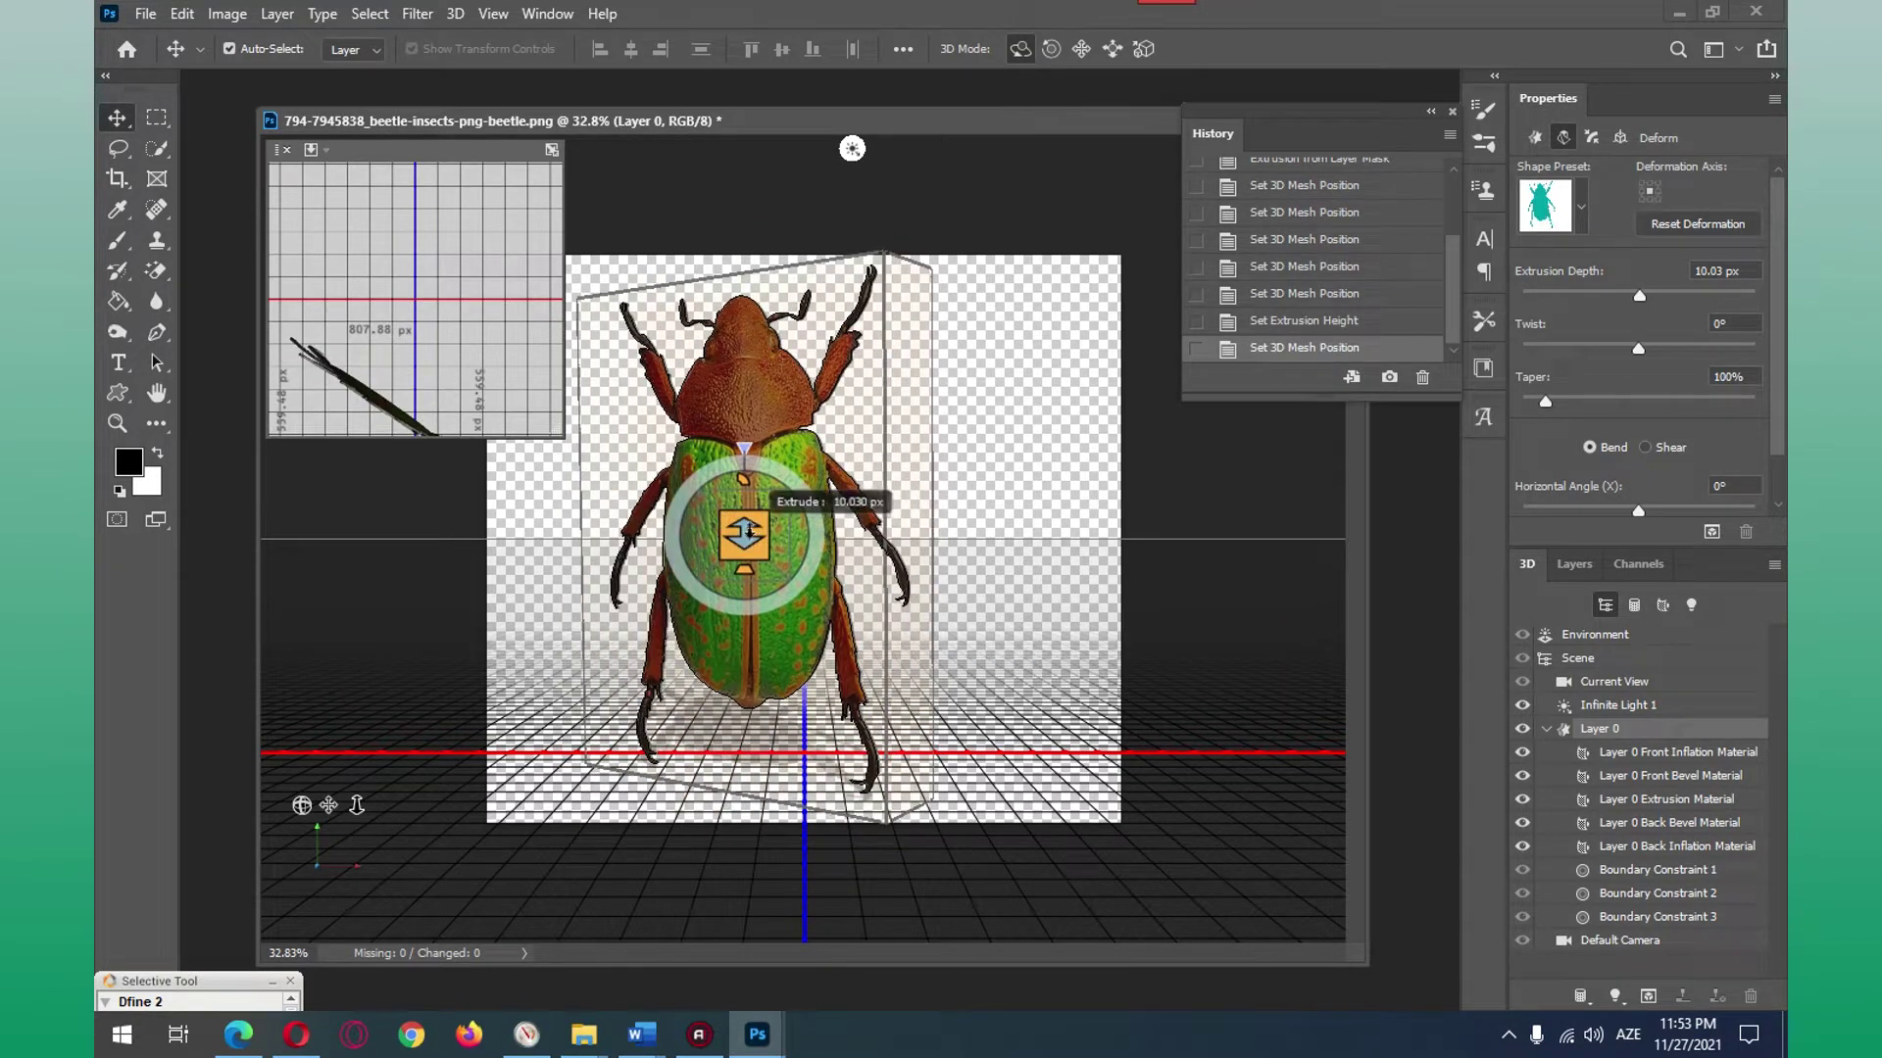
{"action": "mouse_move", "coordinate": [748, 531]}
{"action": "left_mouse_down"}
{"action": "mouse_move", "coordinate": [1201, 639]}
{"action": "mouse_move", "coordinate": [1174, 652]}
{"action": "left_mouse_up"}
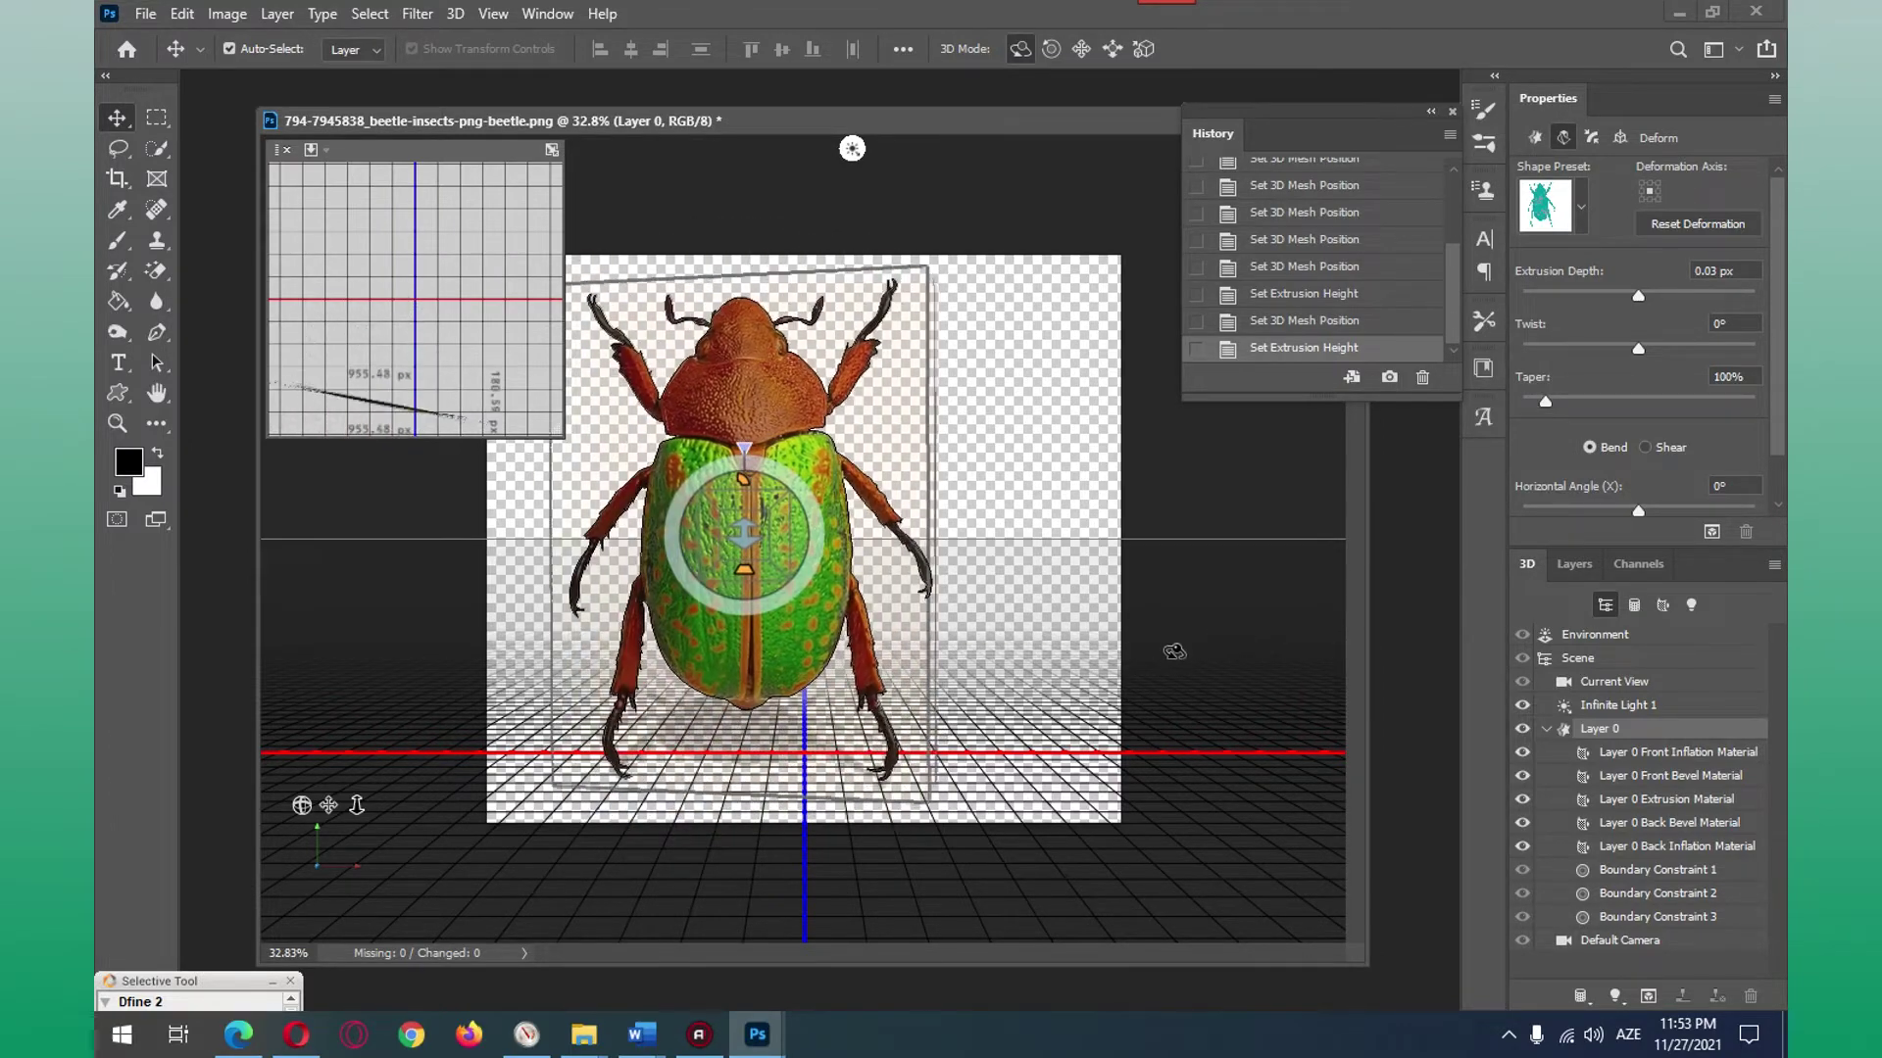
{"action": "left_click_drag", "start_coordinate": [1174, 651], "coordinate": [1166, 642]}
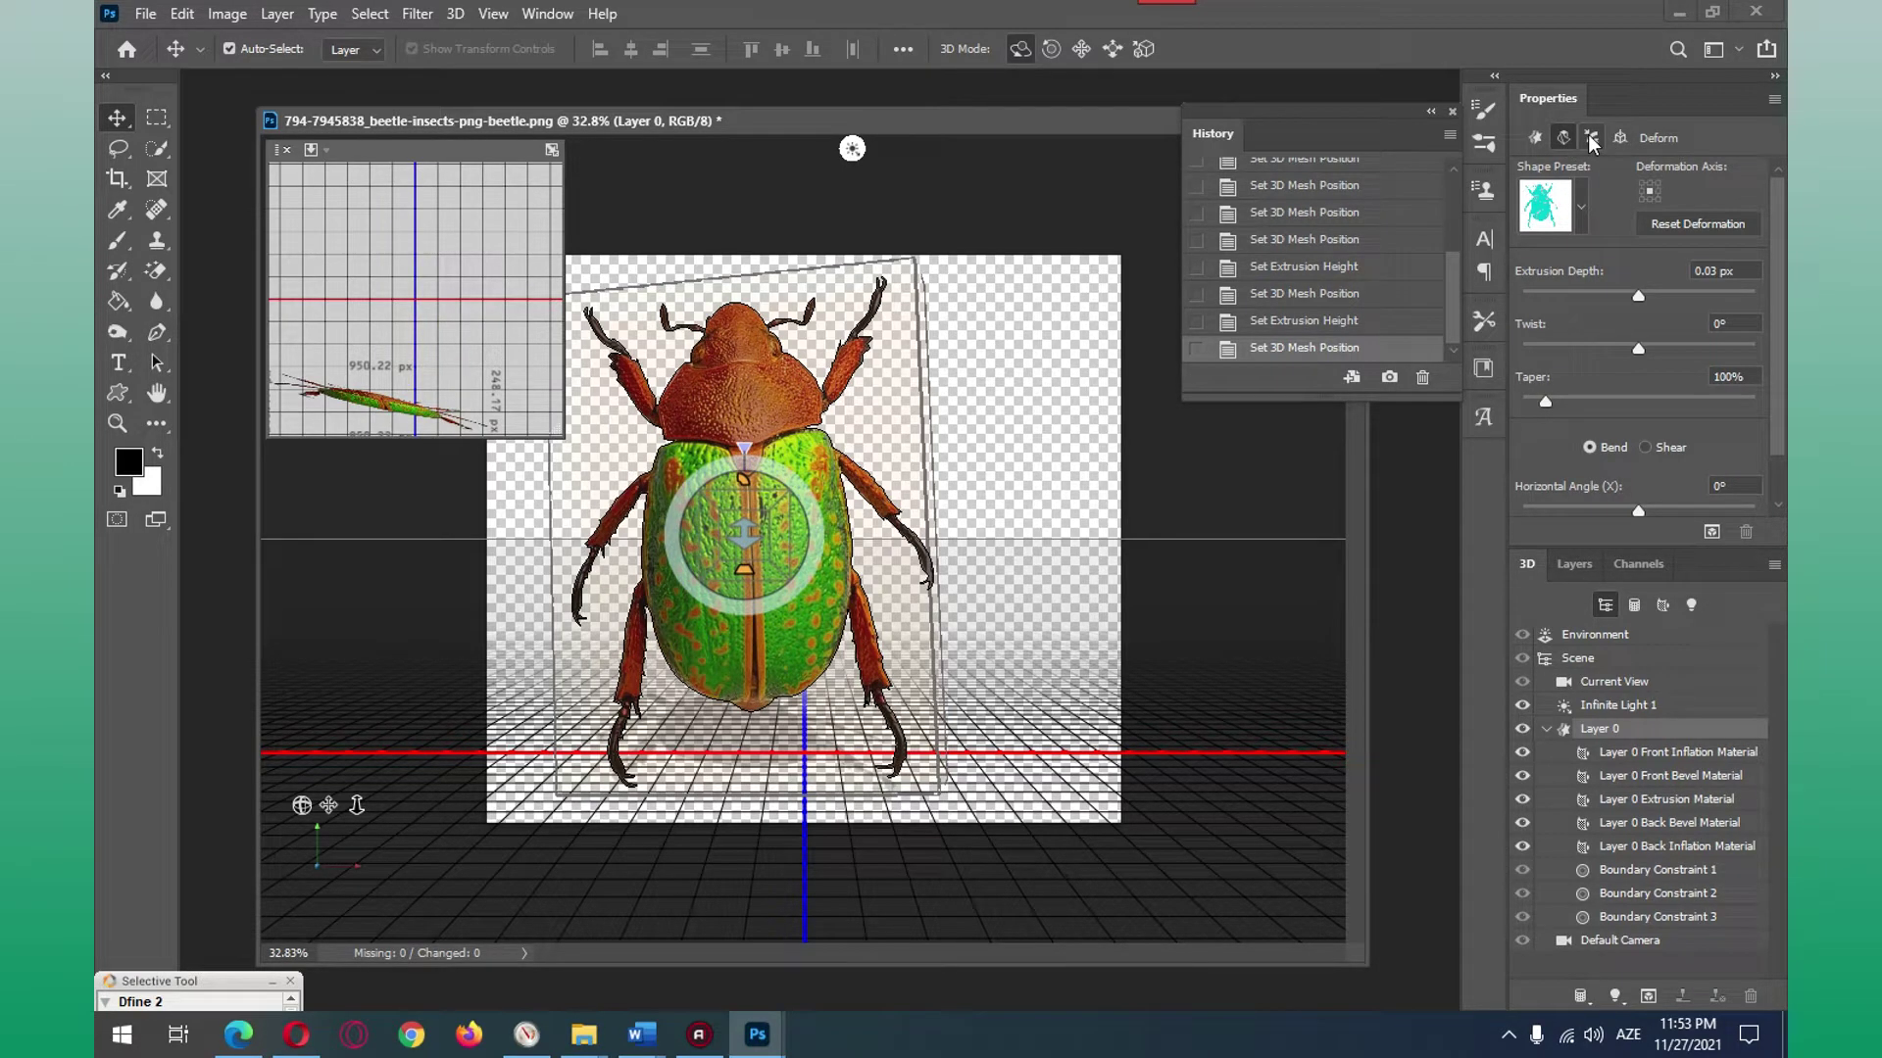
{"action": "left_click", "coordinate": [1591, 138]}
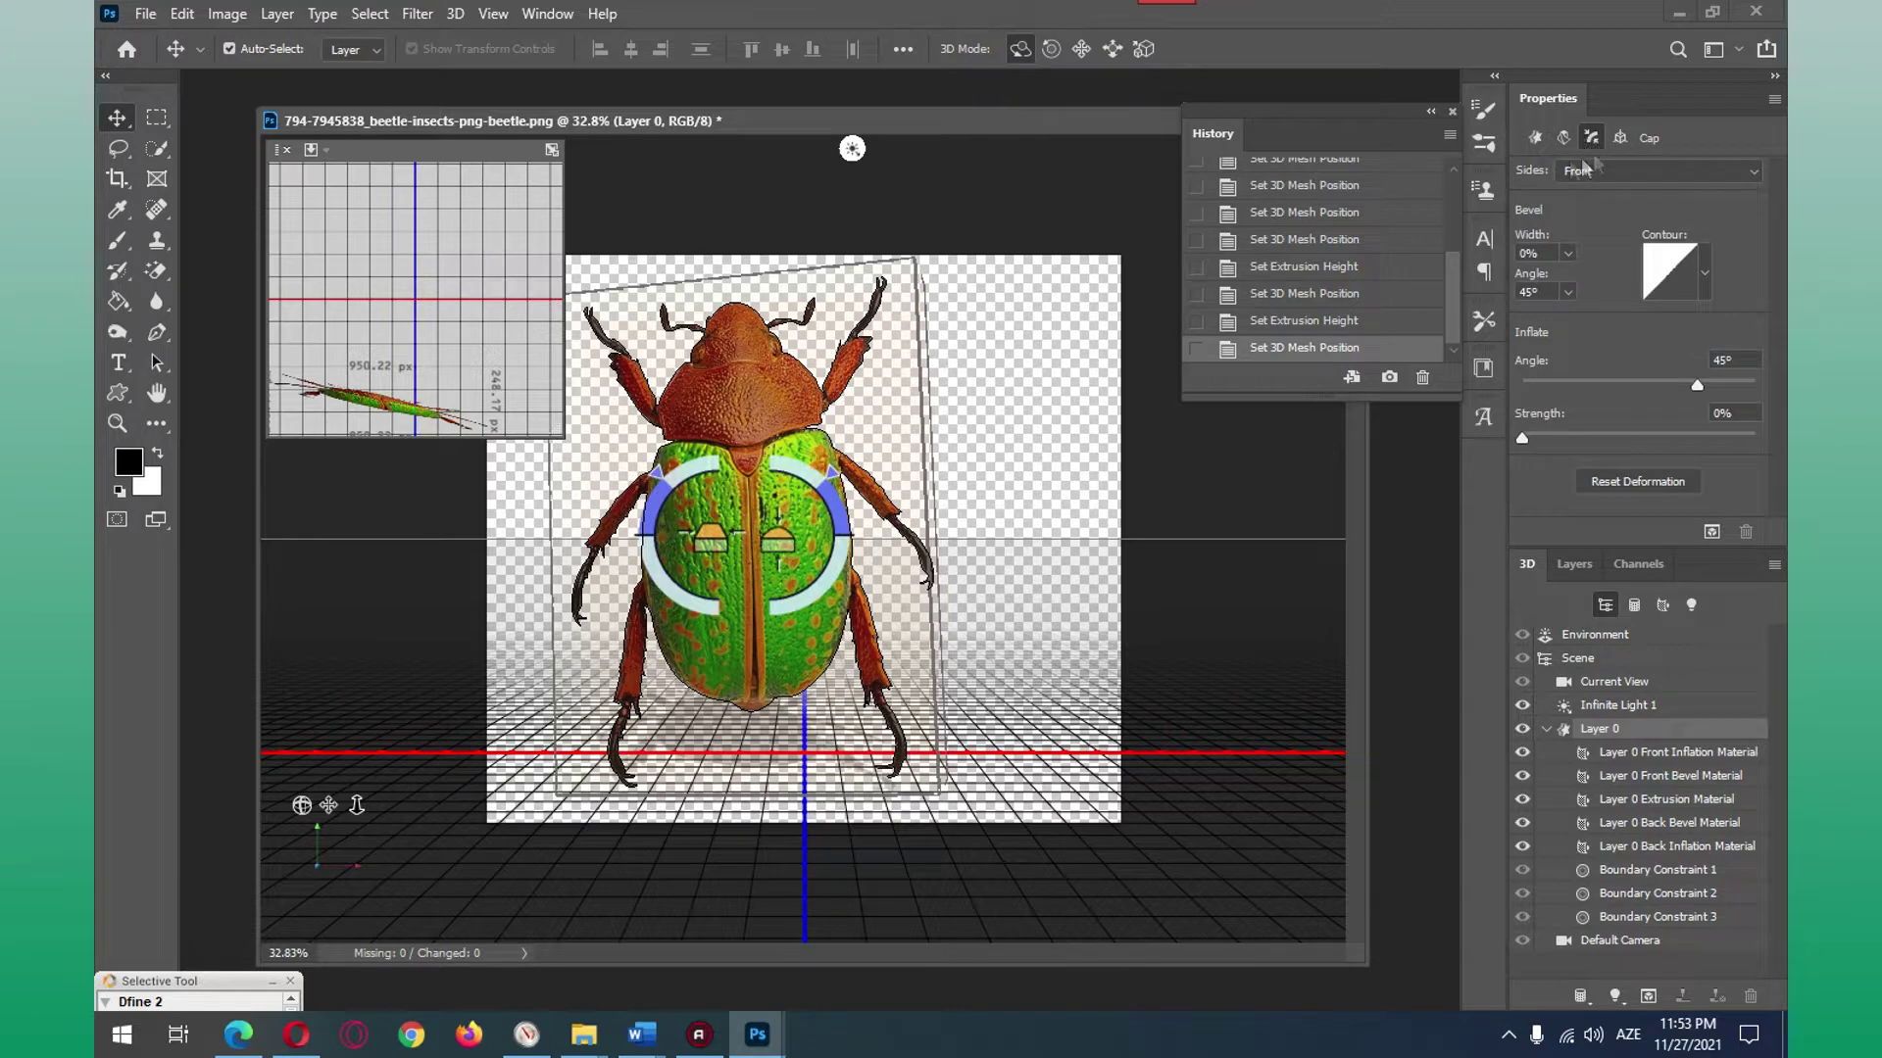
Step: Rotate the beetle mesh until it faces the front
{"action": "left_click_drag", "start_coordinate": [1009, 537], "coordinate": [1016, 542]}
{"action": "left_click_drag", "start_coordinate": [1026, 544], "coordinate": [995, 579]}
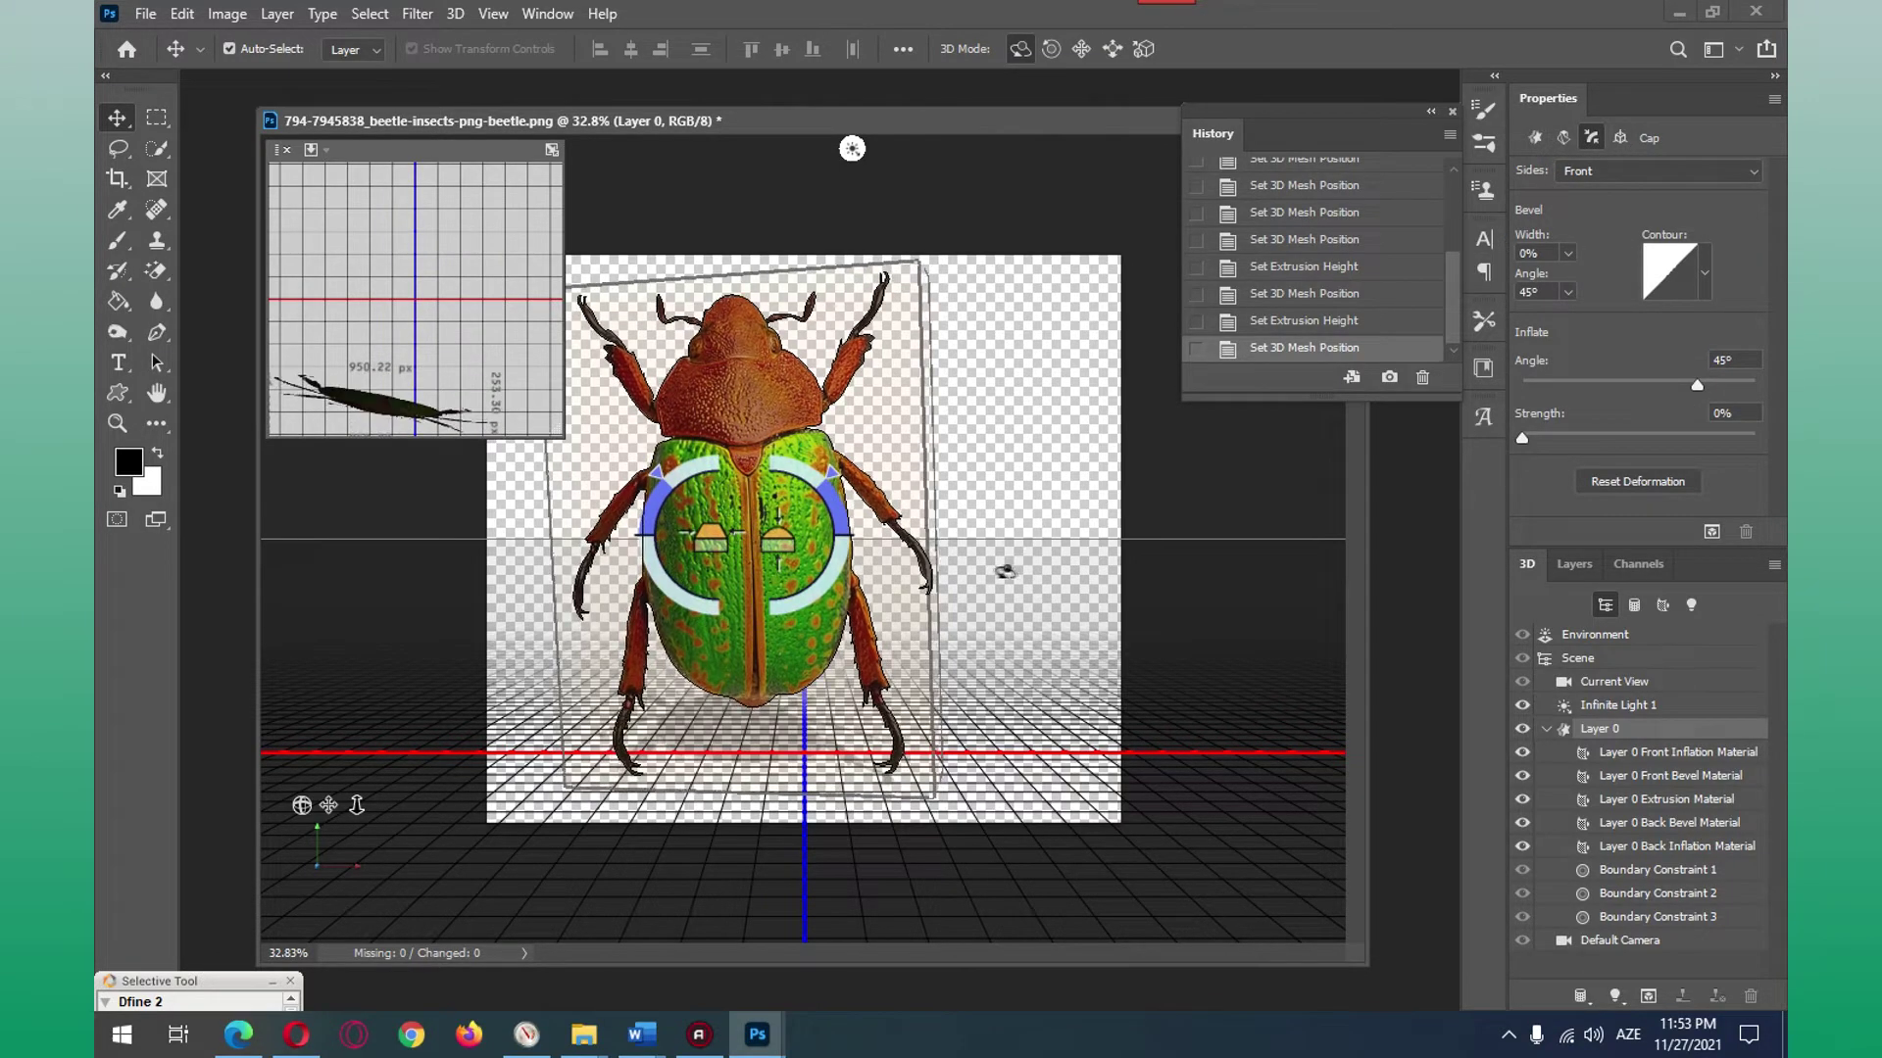
{"action": "left_click_drag", "start_coordinate": [1039, 600], "coordinate": [1006, 519]}
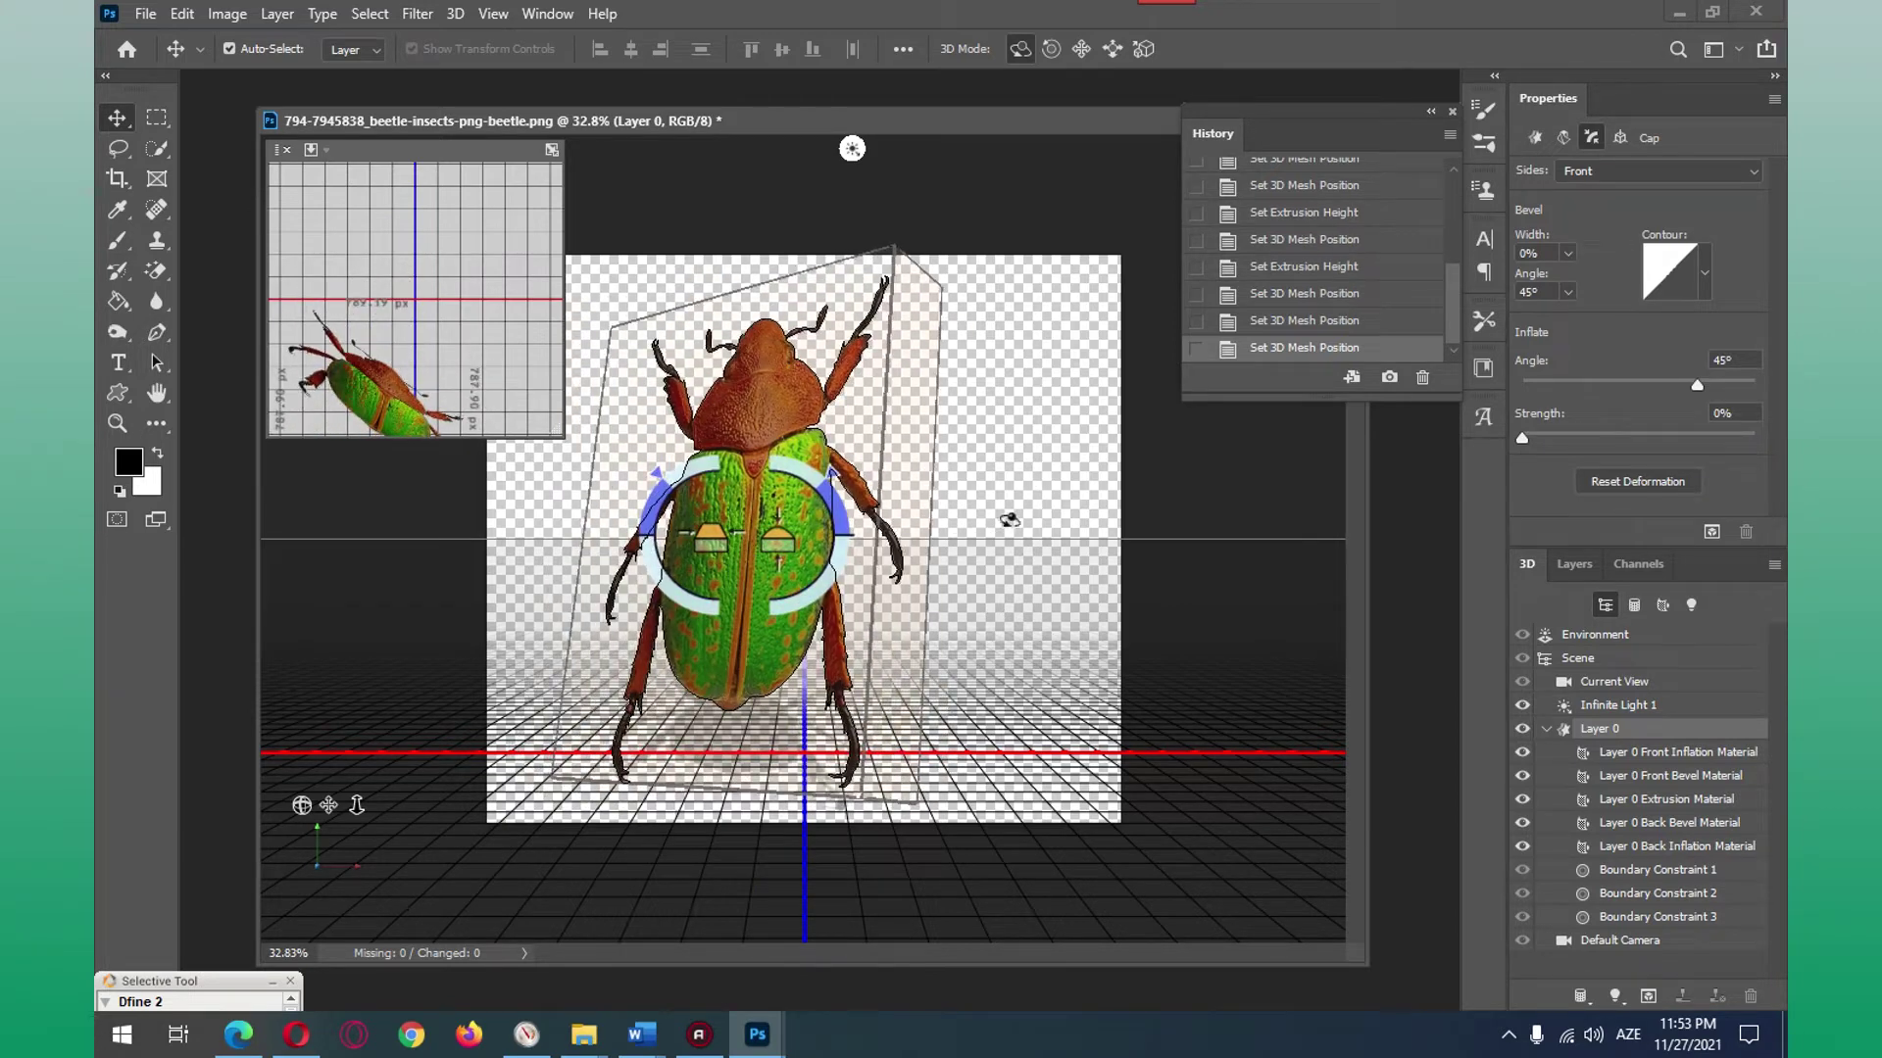
{"action": "left_click_drag", "start_coordinate": [997, 554], "coordinate": [1029, 558]}
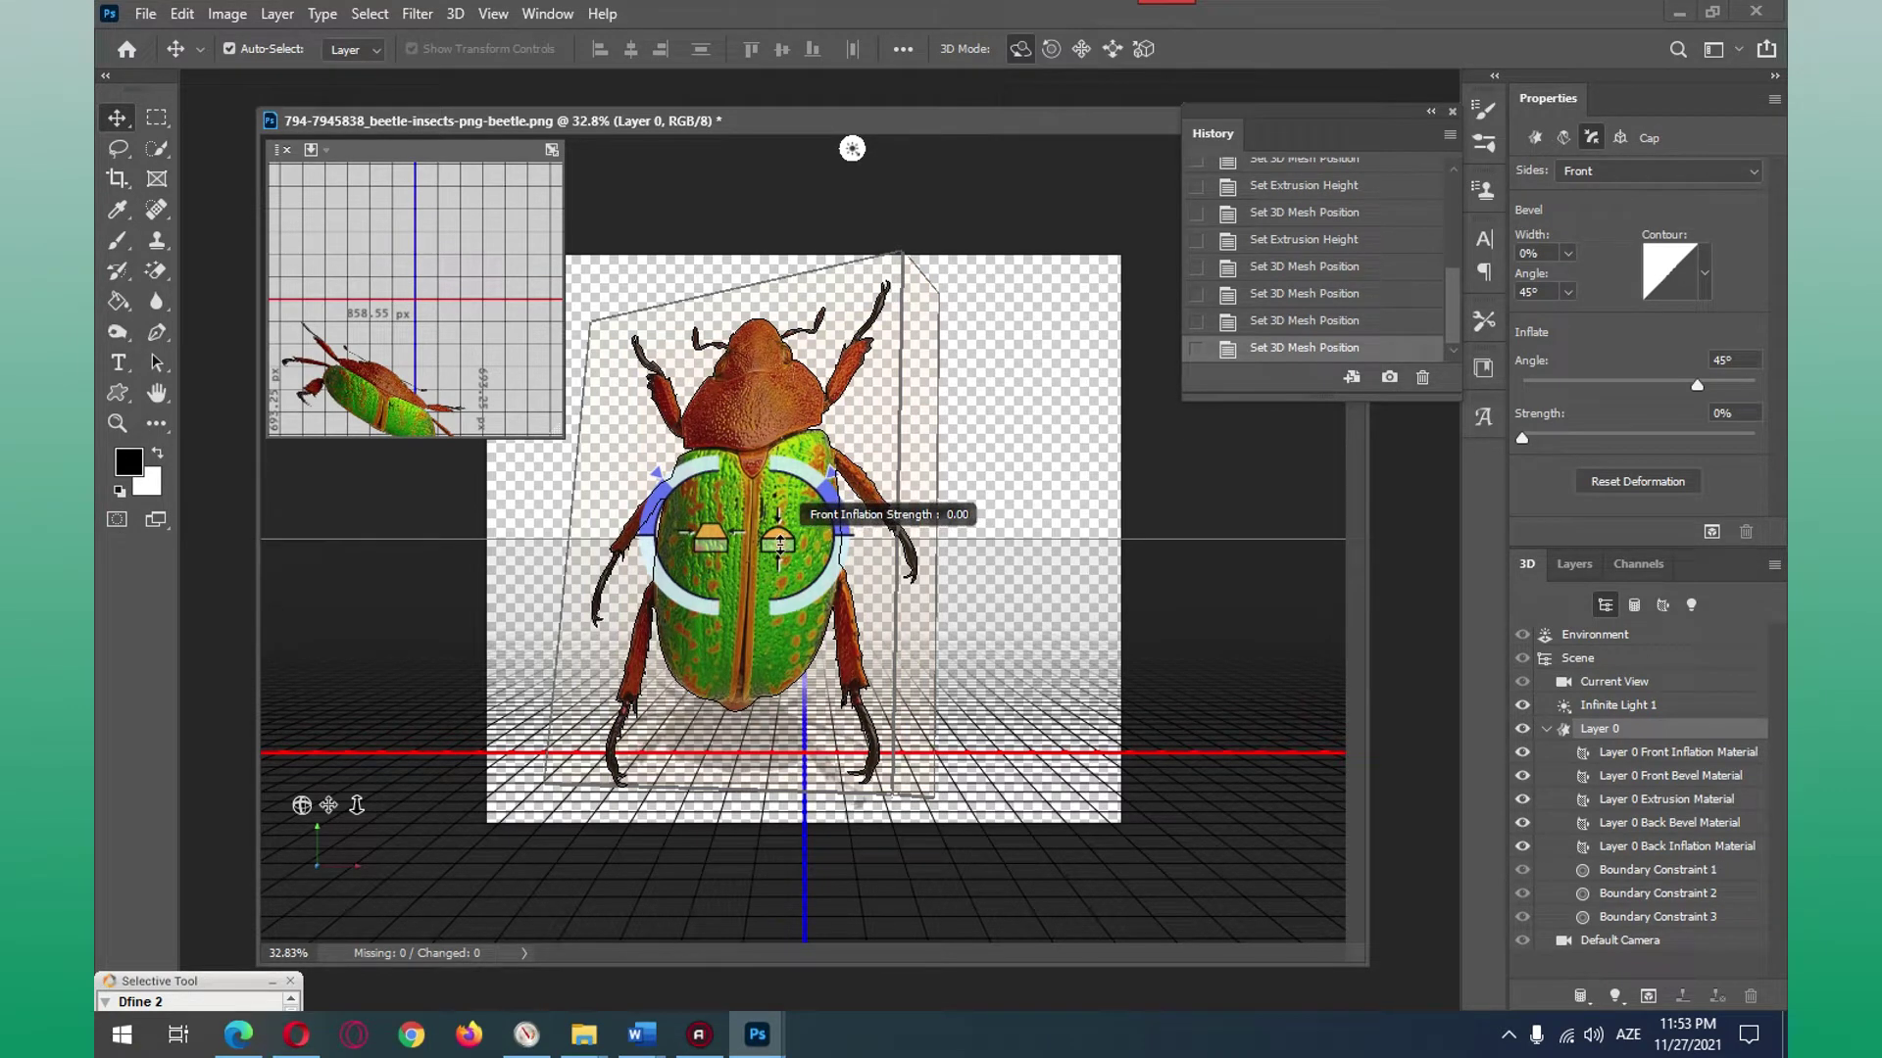
Step: Inflate the beetle's front surface, checking the bulge from side angles
{"action": "left_click_drag", "start_coordinate": [779, 542], "coordinate": [750, 477]}
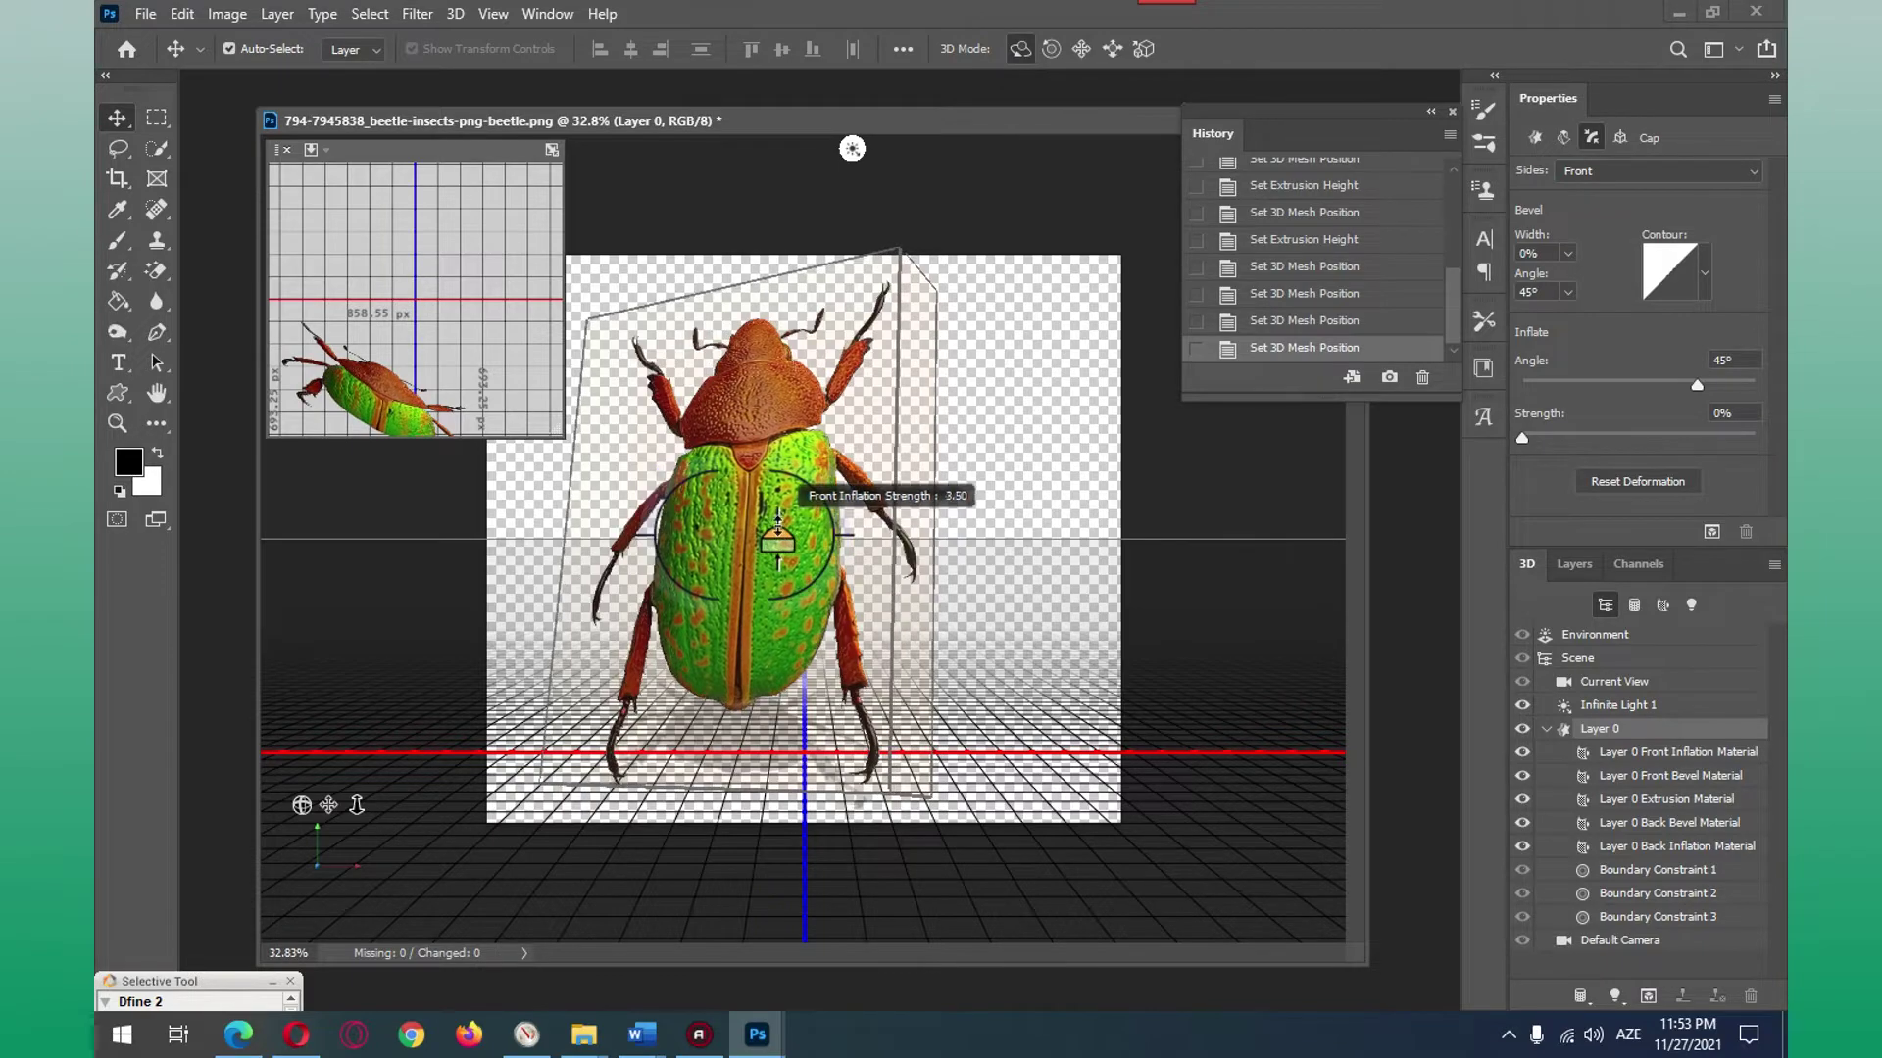
{"action": "left_click_drag", "start_coordinate": [751, 477], "coordinate": [750, 446]}
{"action": "left_click_drag", "start_coordinate": [784, 549], "coordinate": [814, 556]}
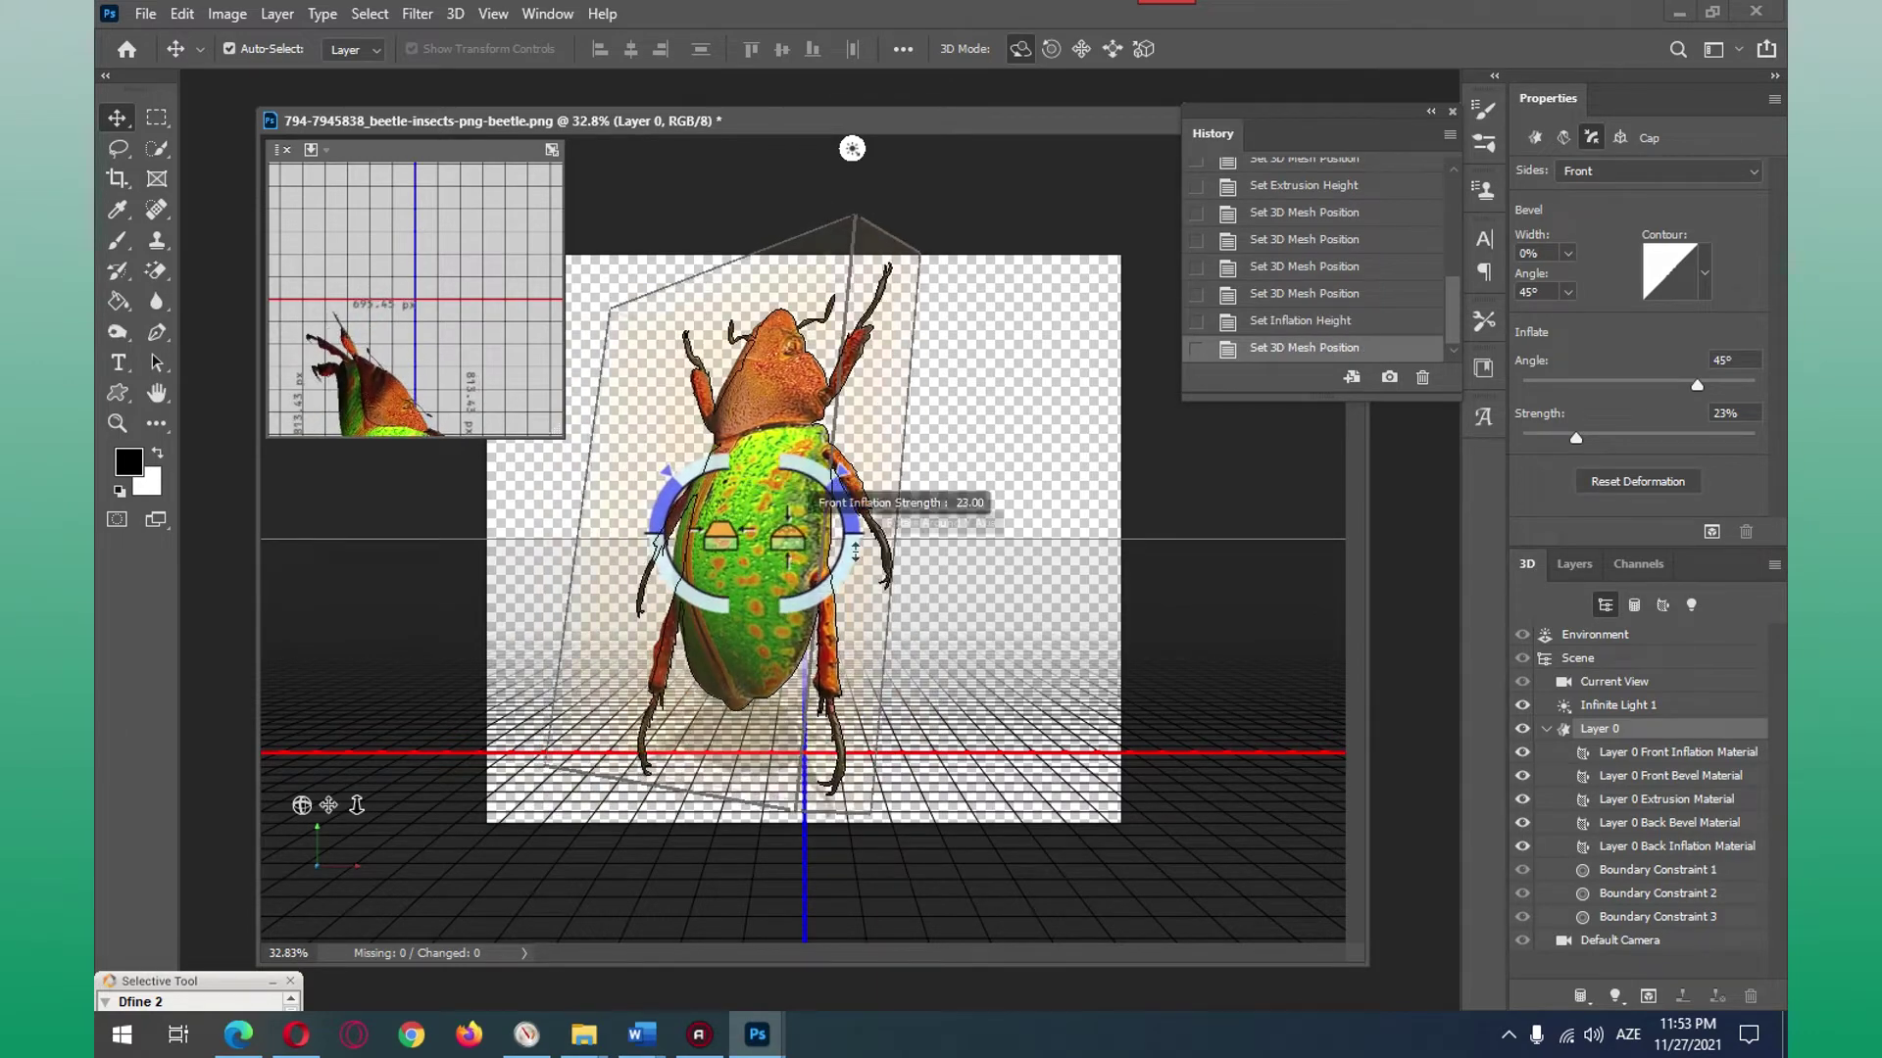
{"action": "mouse_move", "coordinate": [814, 557]}
{"action": "left_mouse_down"}
{"action": "mouse_move", "coordinate": [859, 597]}
{"action": "mouse_move", "coordinate": [986, 616]}
{"action": "mouse_move", "coordinate": [931, 635]}
{"action": "mouse_move", "coordinate": [863, 578]}
{"action": "left_mouse_up"}
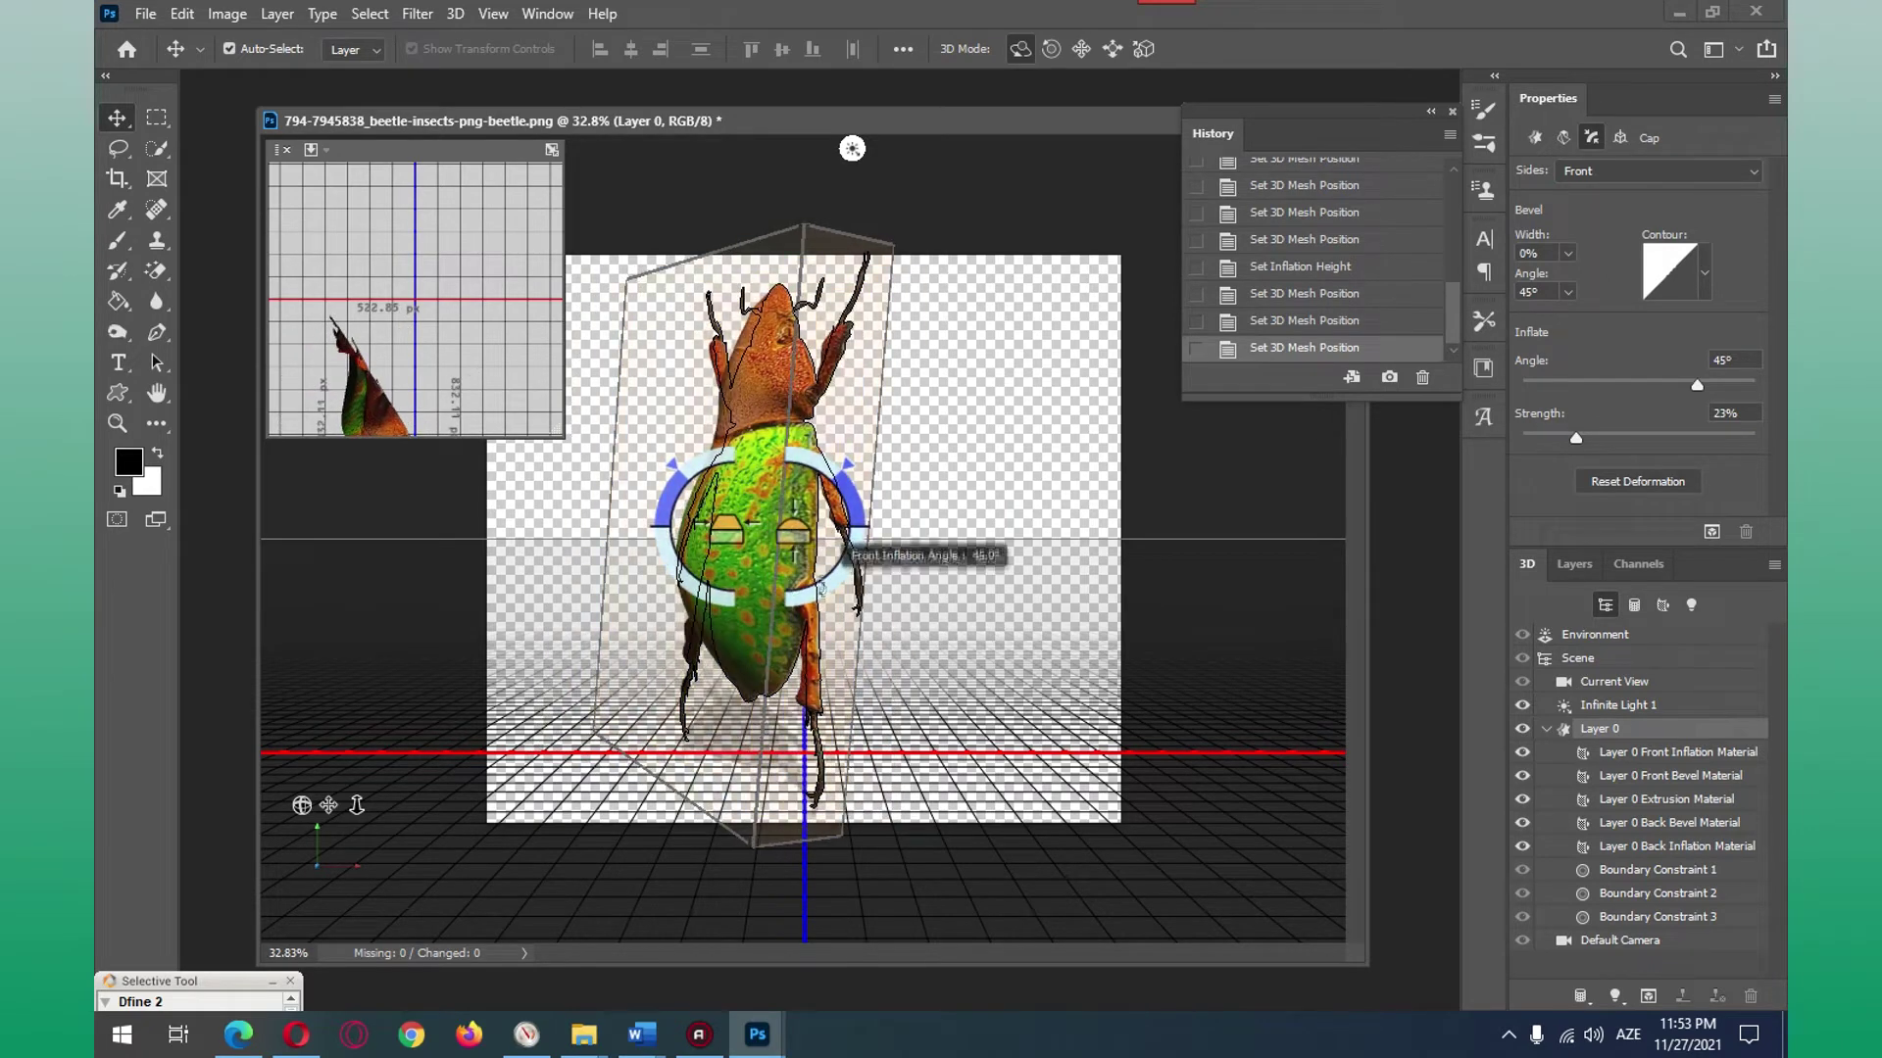
{"action": "left_click_drag", "start_coordinate": [792, 526], "coordinate": [796, 514]}
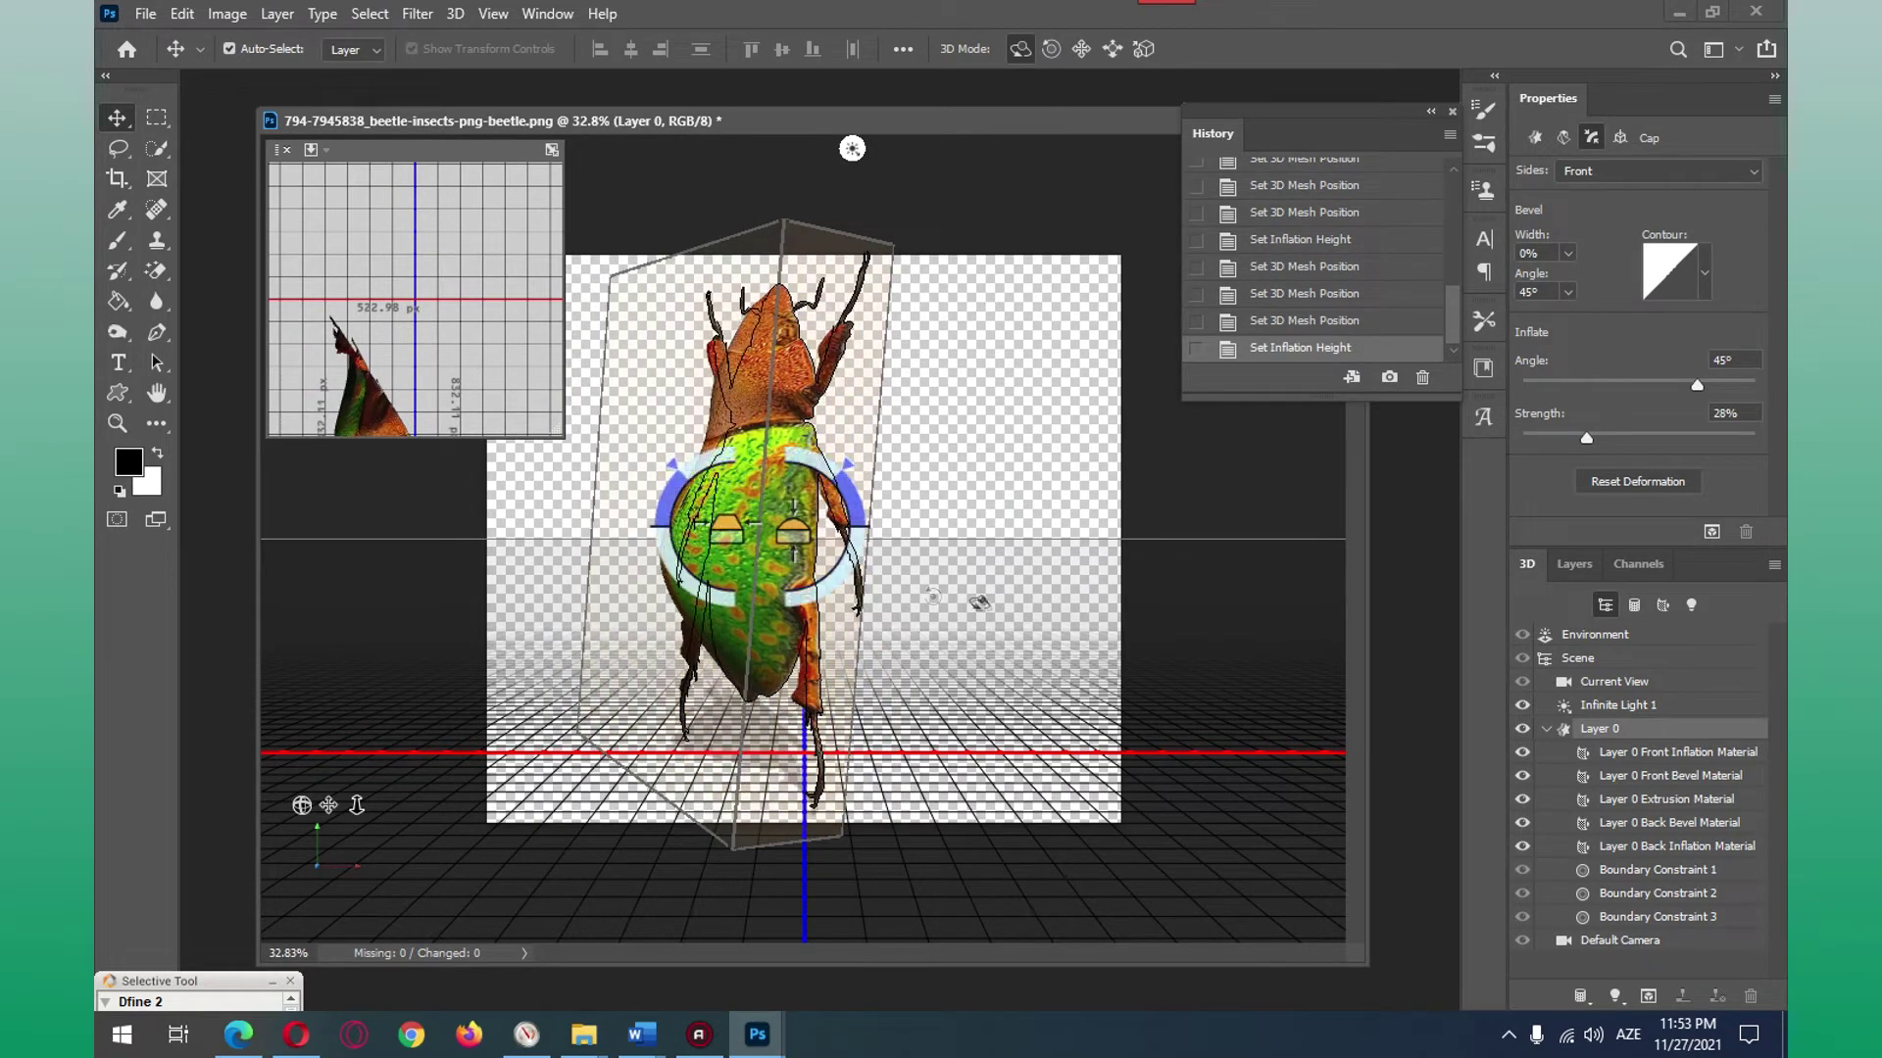
{"action": "mouse_move", "coordinate": [1045, 615]}
{"action": "left_mouse_down"}
{"action": "mouse_move", "coordinate": [1015, 589]}
{"action": "mouse_move", "coordinate": [956, 600]}
{"action": "left_mouse_up"}
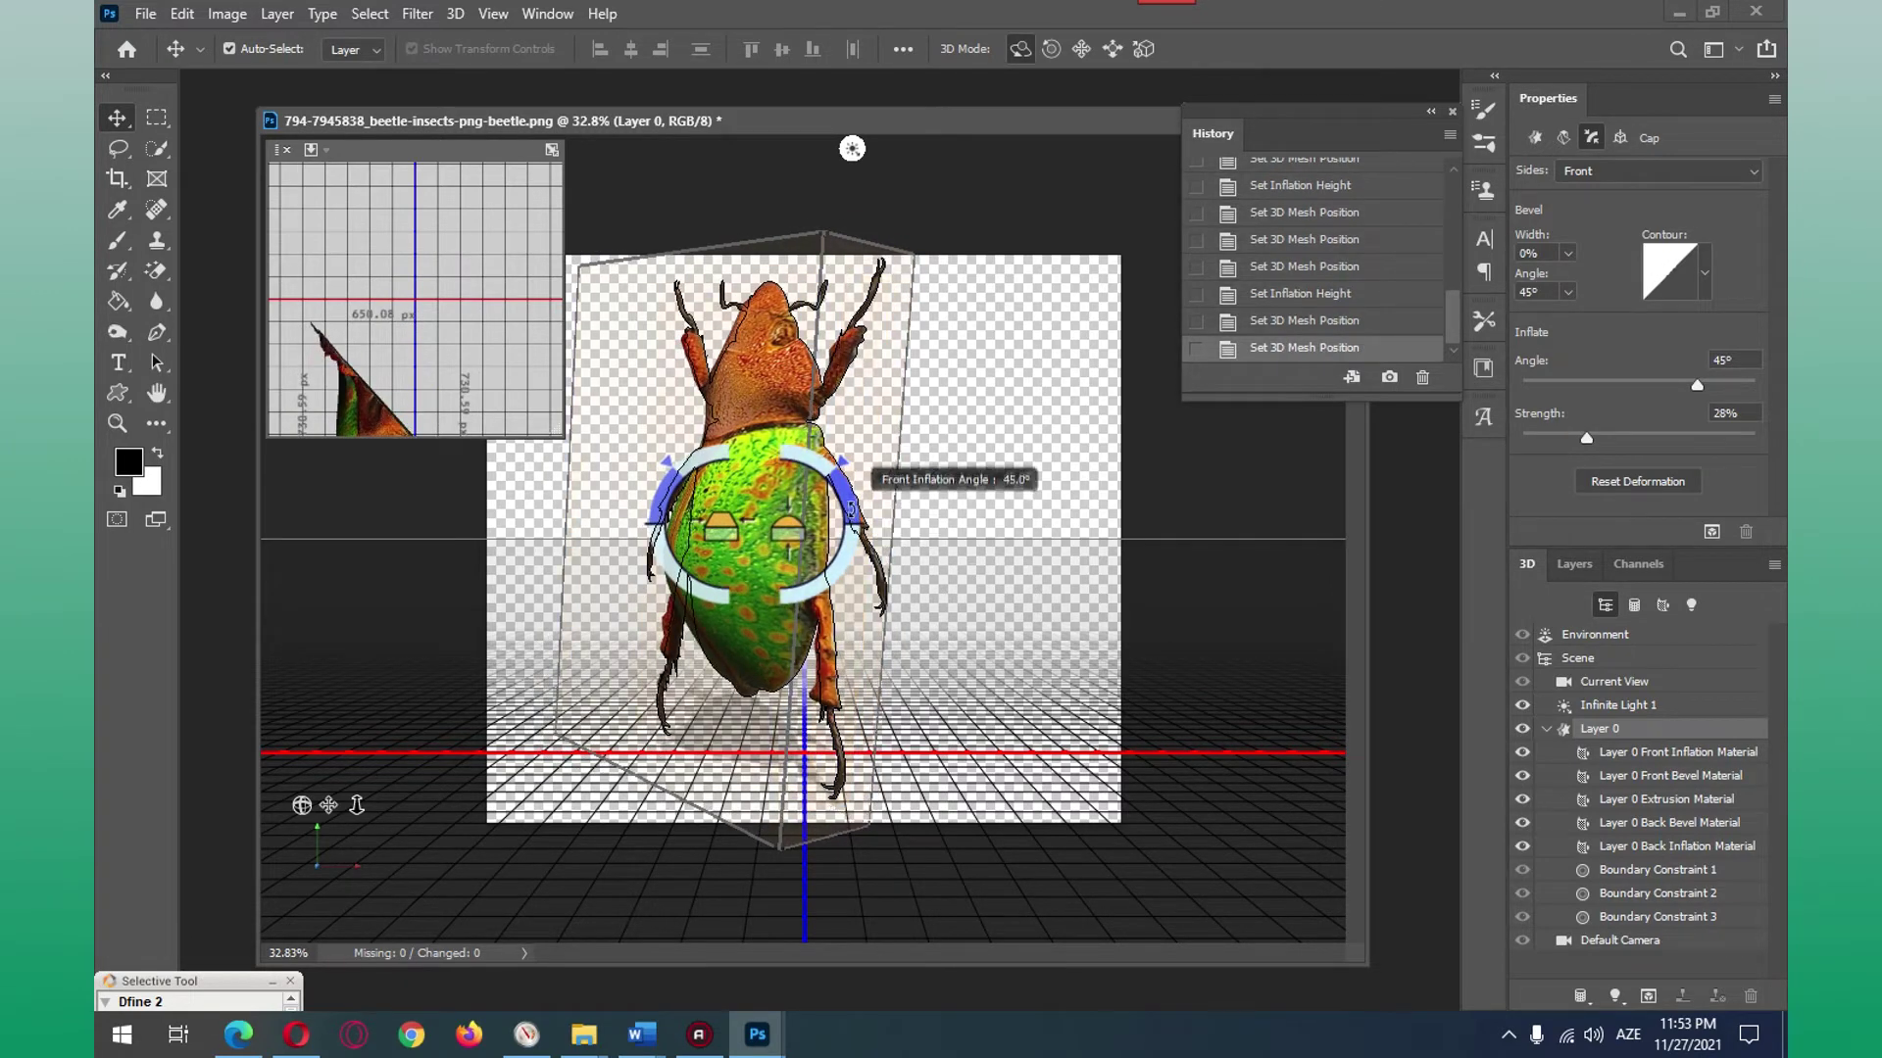
Step: Set the beetle's Front Inflation Angle to 70°
{"action": "left_click_drag", "start_coordinate": [852, 497], "coordinate": [829, 458]}
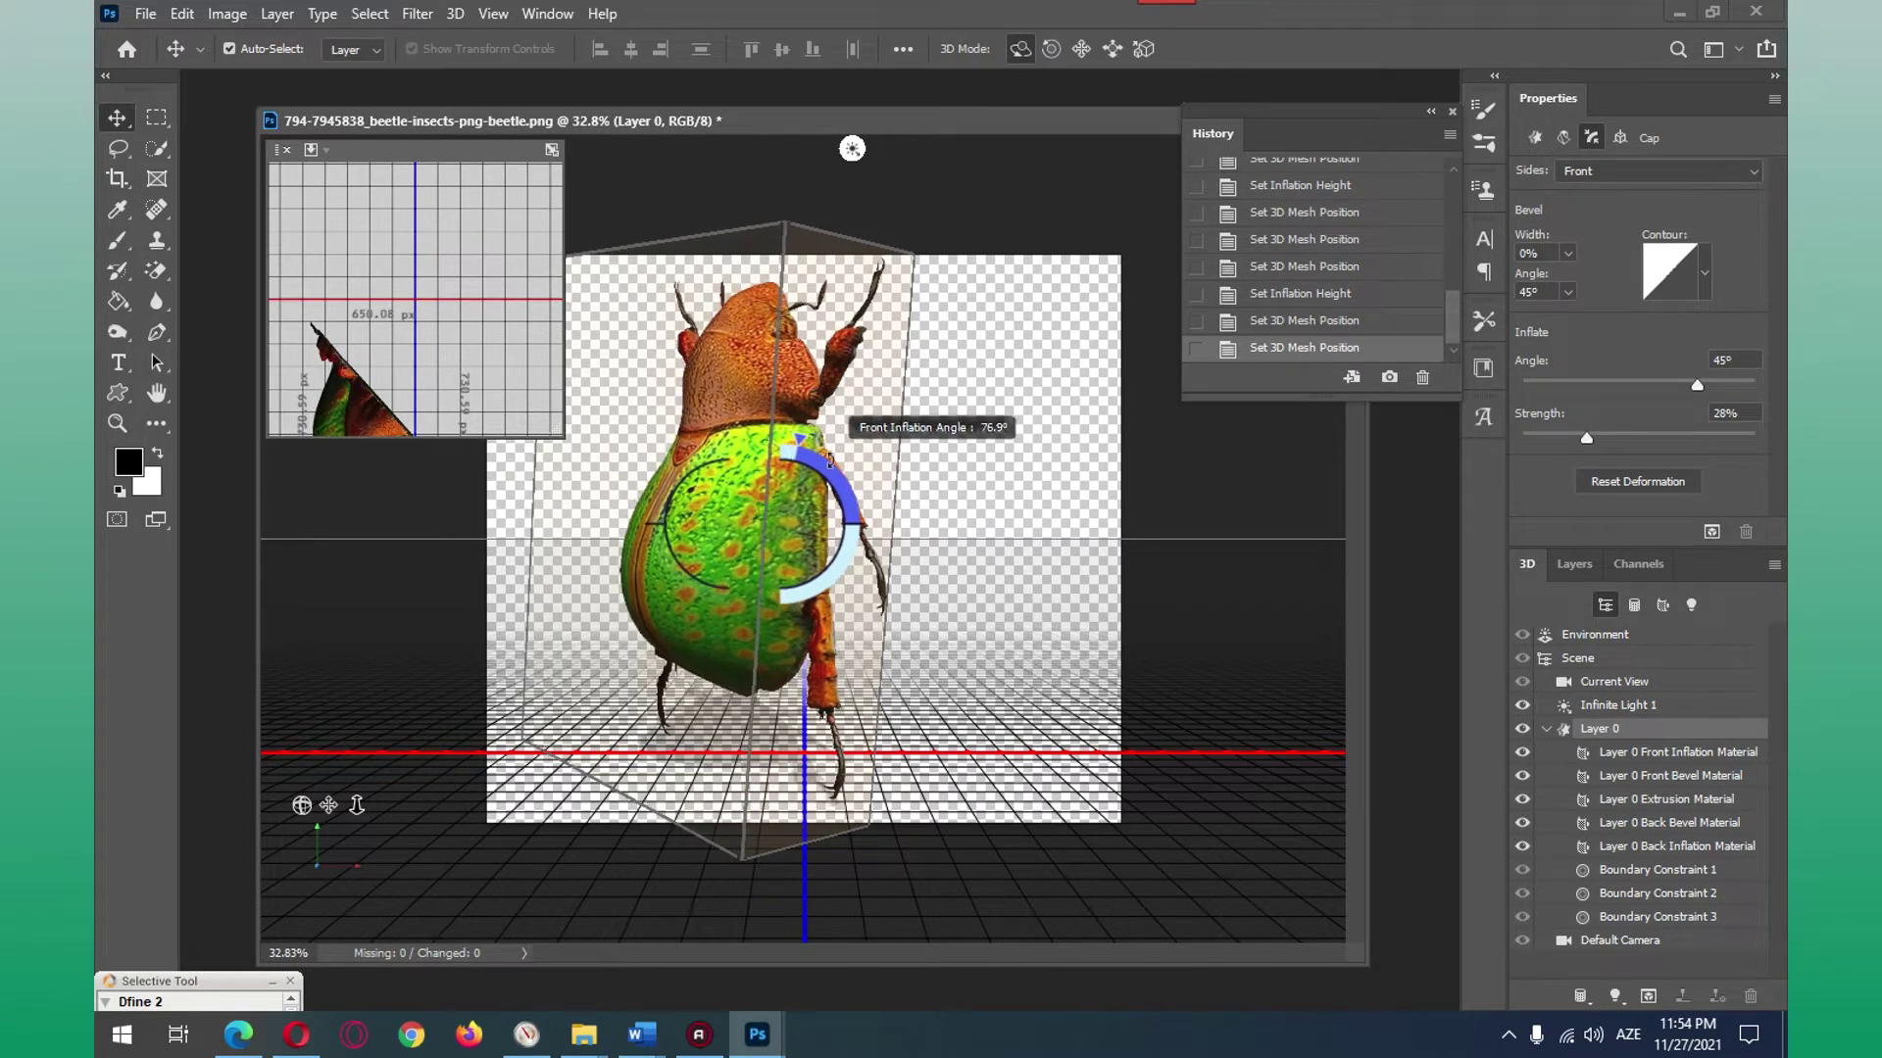
{"action": "mouse_move", "coordinate": [829, 458]}
{"action": "left_mouse_down"}
{"action": "mouse_move", "coordinate": [837, 486]}
{"action": "mouse_move", "coordinate": [789, 560]}
{"action": "left_mouse_up"}
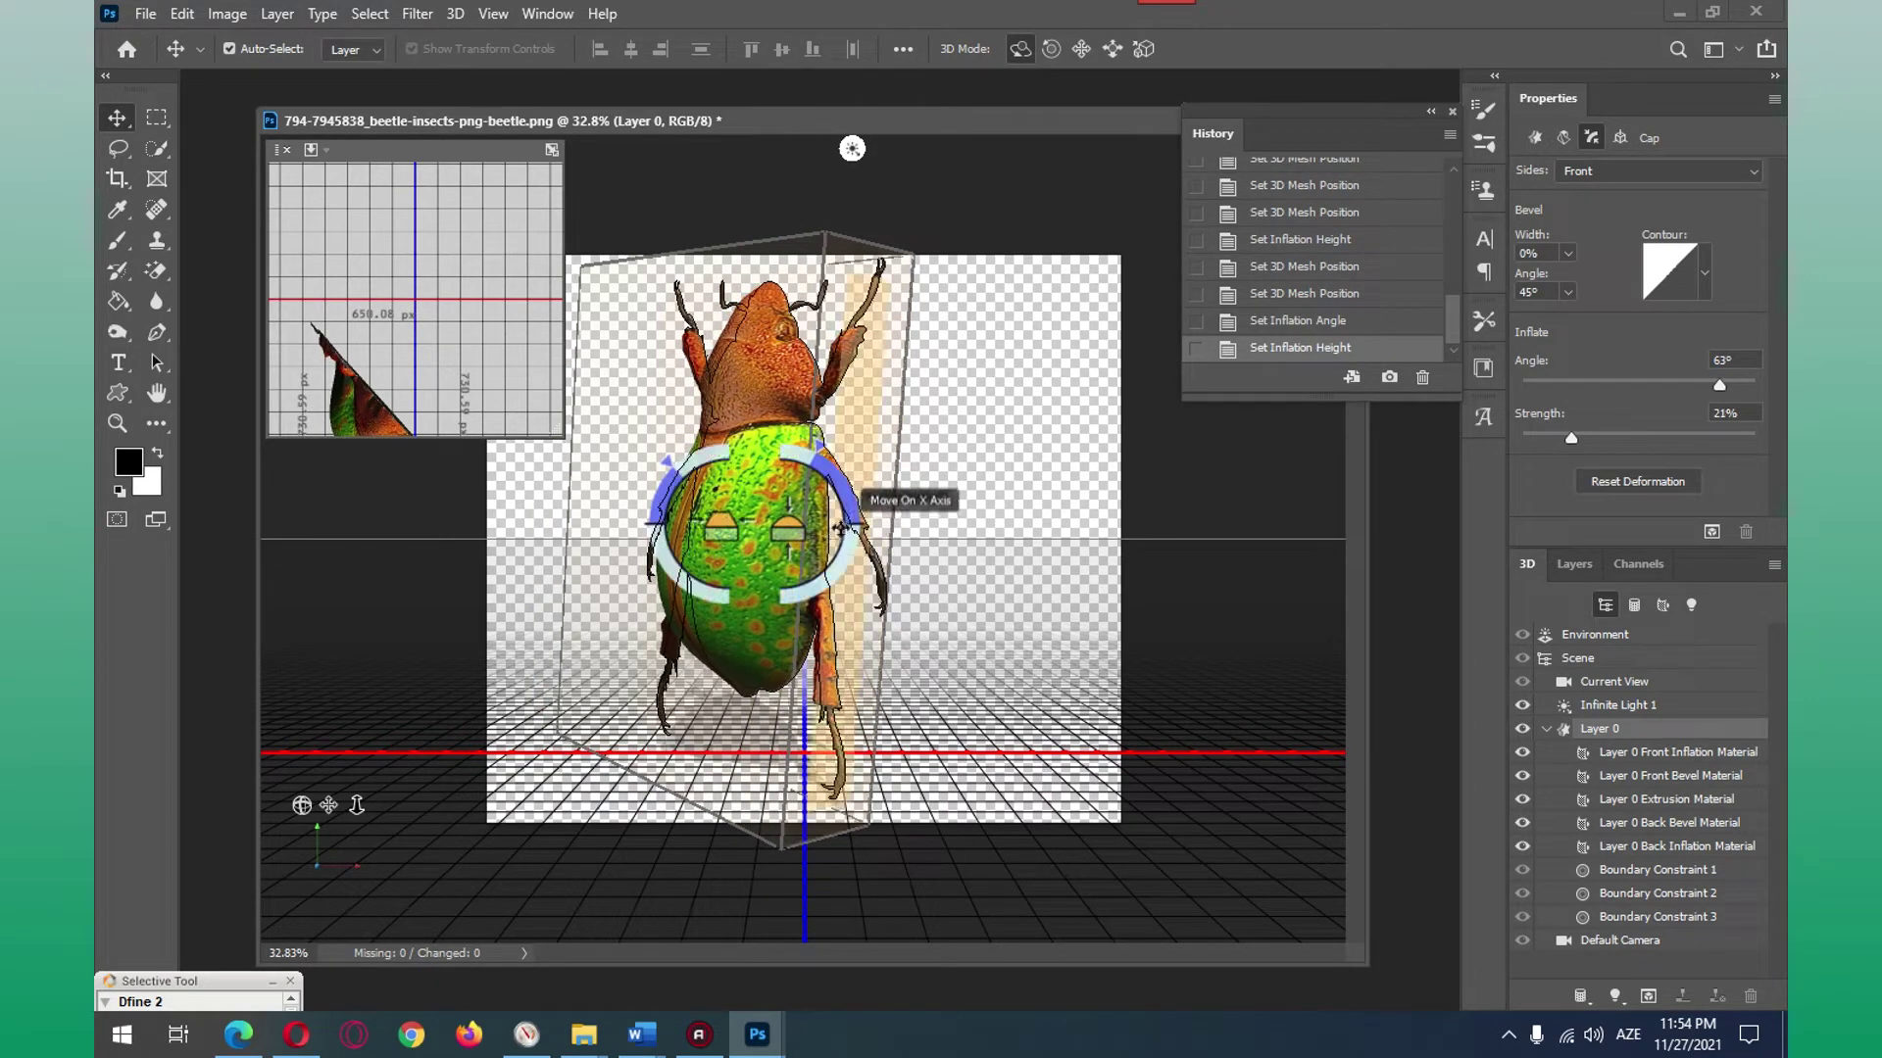
{"action": "left_click_drag", "start_coordinate": [841, 511], "coordinate": [842, 497]}
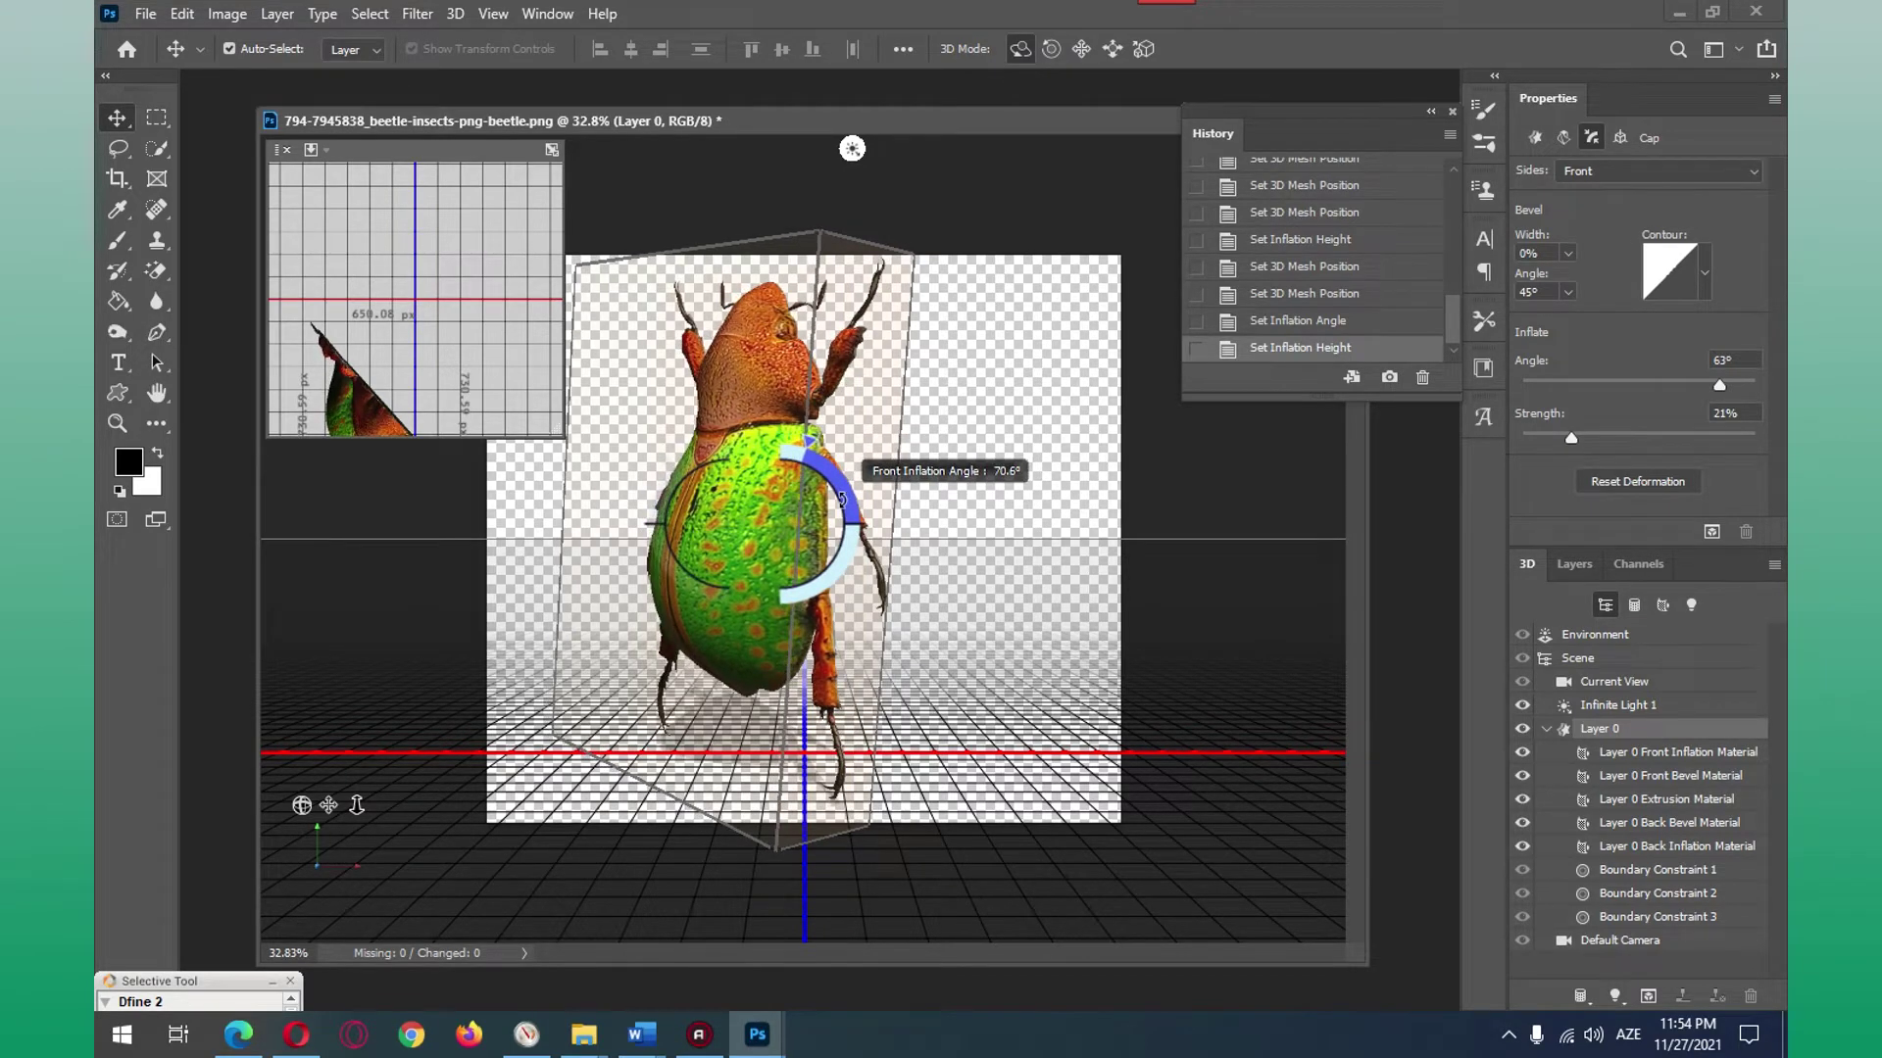
{"action": "mouse_move", "coordinate": [1101, 522]}
{"action": "left_mouse_down"}
{"action": "mouse_move", "coordinate": [841, 515]}
{"action": "mouse_move", "coordinate": [877, 571]}
{"action": "left_mouse_up"}
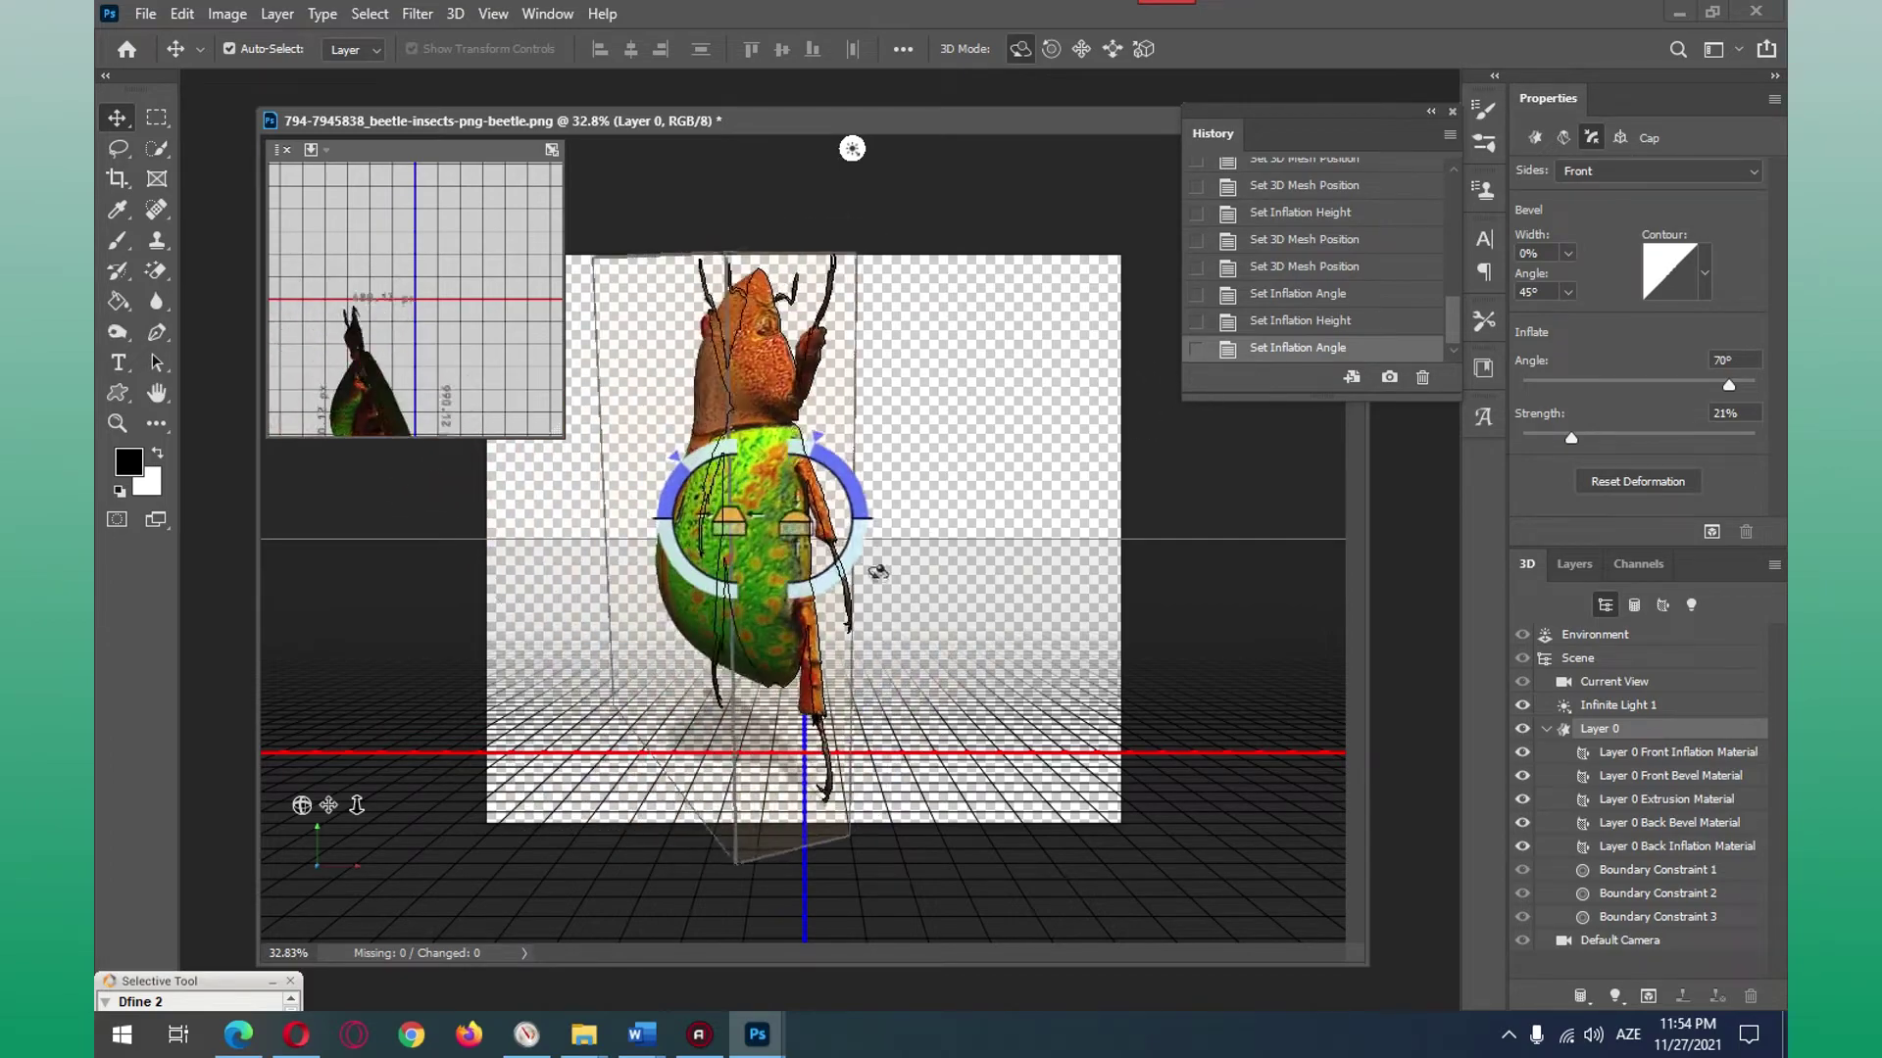
Step: Rotate the beetle so it lies top-down, showing its back
{"action": "mouse_move", "coordinate": [877, 572]}
{"action": "left_mouse_down"}
{"action": "mouse_move", "coordinate": [817, 754]}
{"action": "mouse_move", "coordinate": [829, 777]}
{"action": "left_mouse_up"}
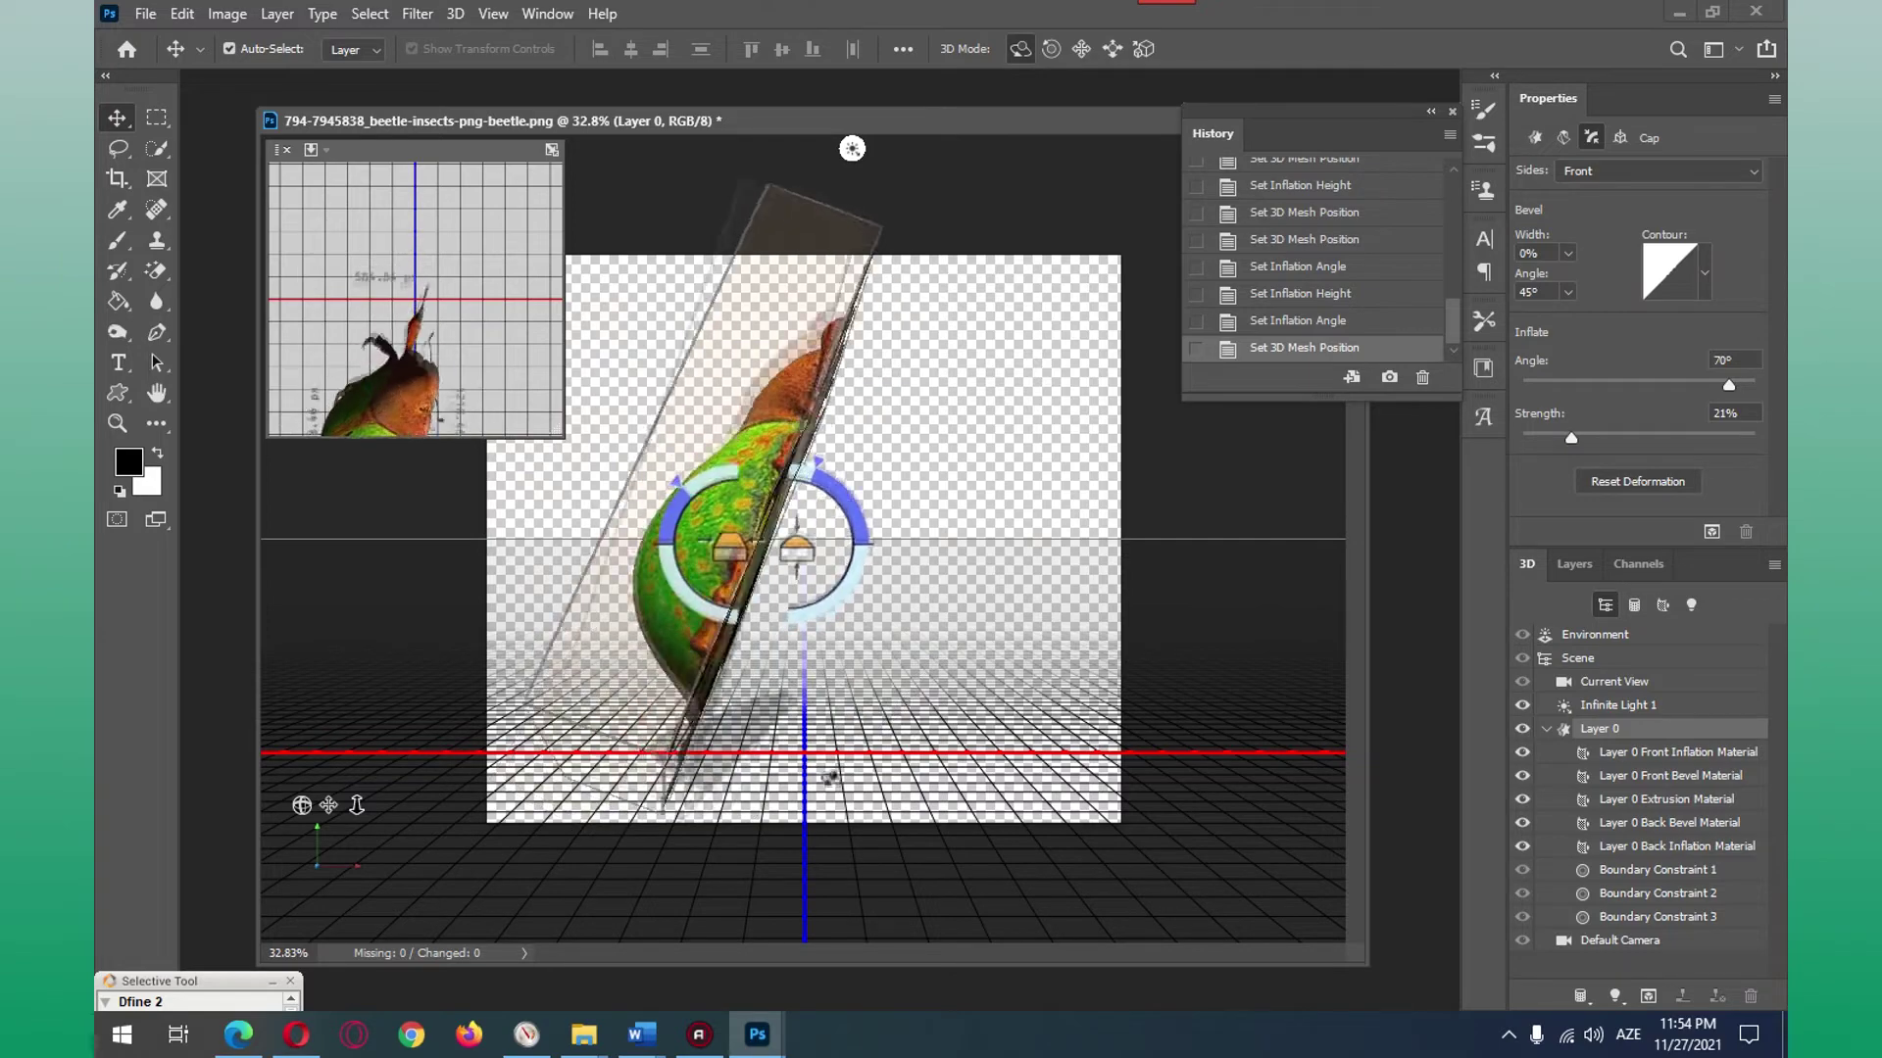
{"action": "left_click_drag", "start_coordinate": [829, 777], "coordinate": [970, 470]}
{"action": "left_click_drag", "start_coordinate": [1126, 546], "coordinate": [784, 588]}
{"action": "left_click_drag", "start_coordinate": [844, 416], "coordinate": [630, 442]}
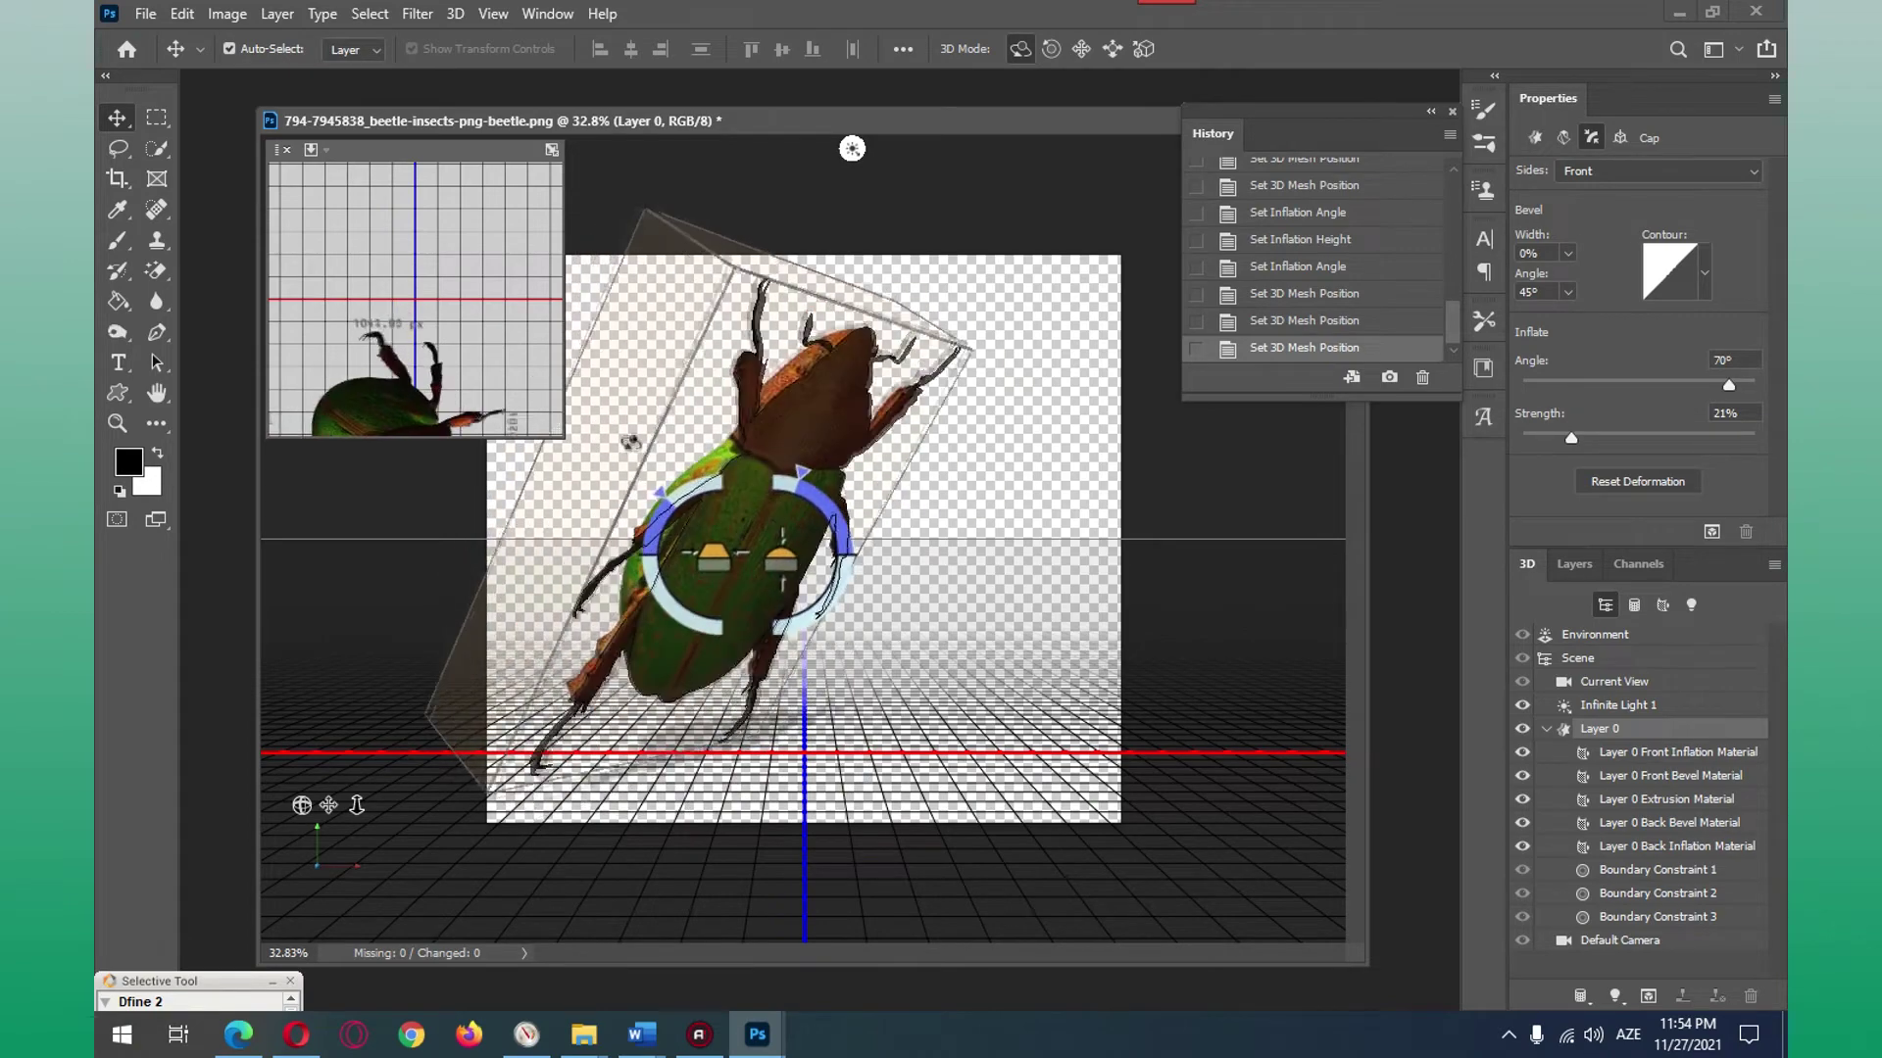
{"action": "left_click_drag", "start_coordinate": [630, 442], "coordinate": [816, 477]}
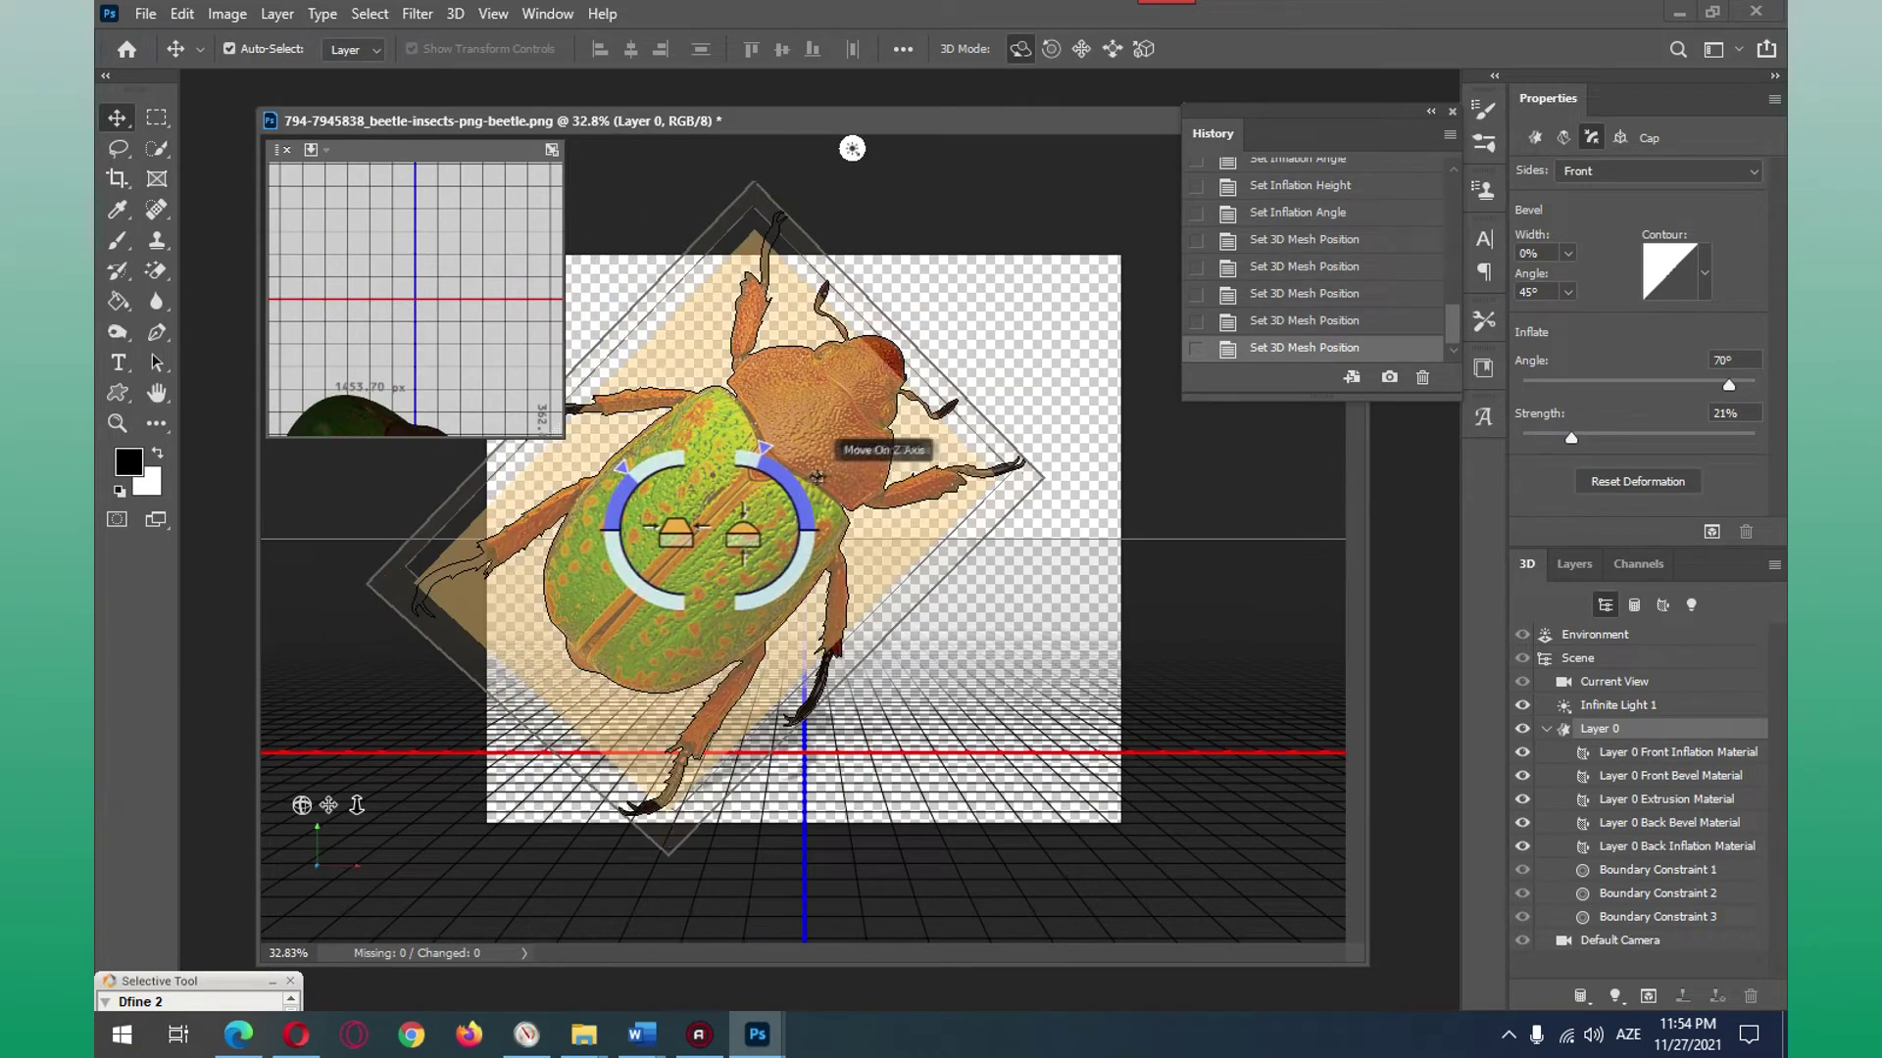
{"action": "left_click", "coordinate": [826, 461]}
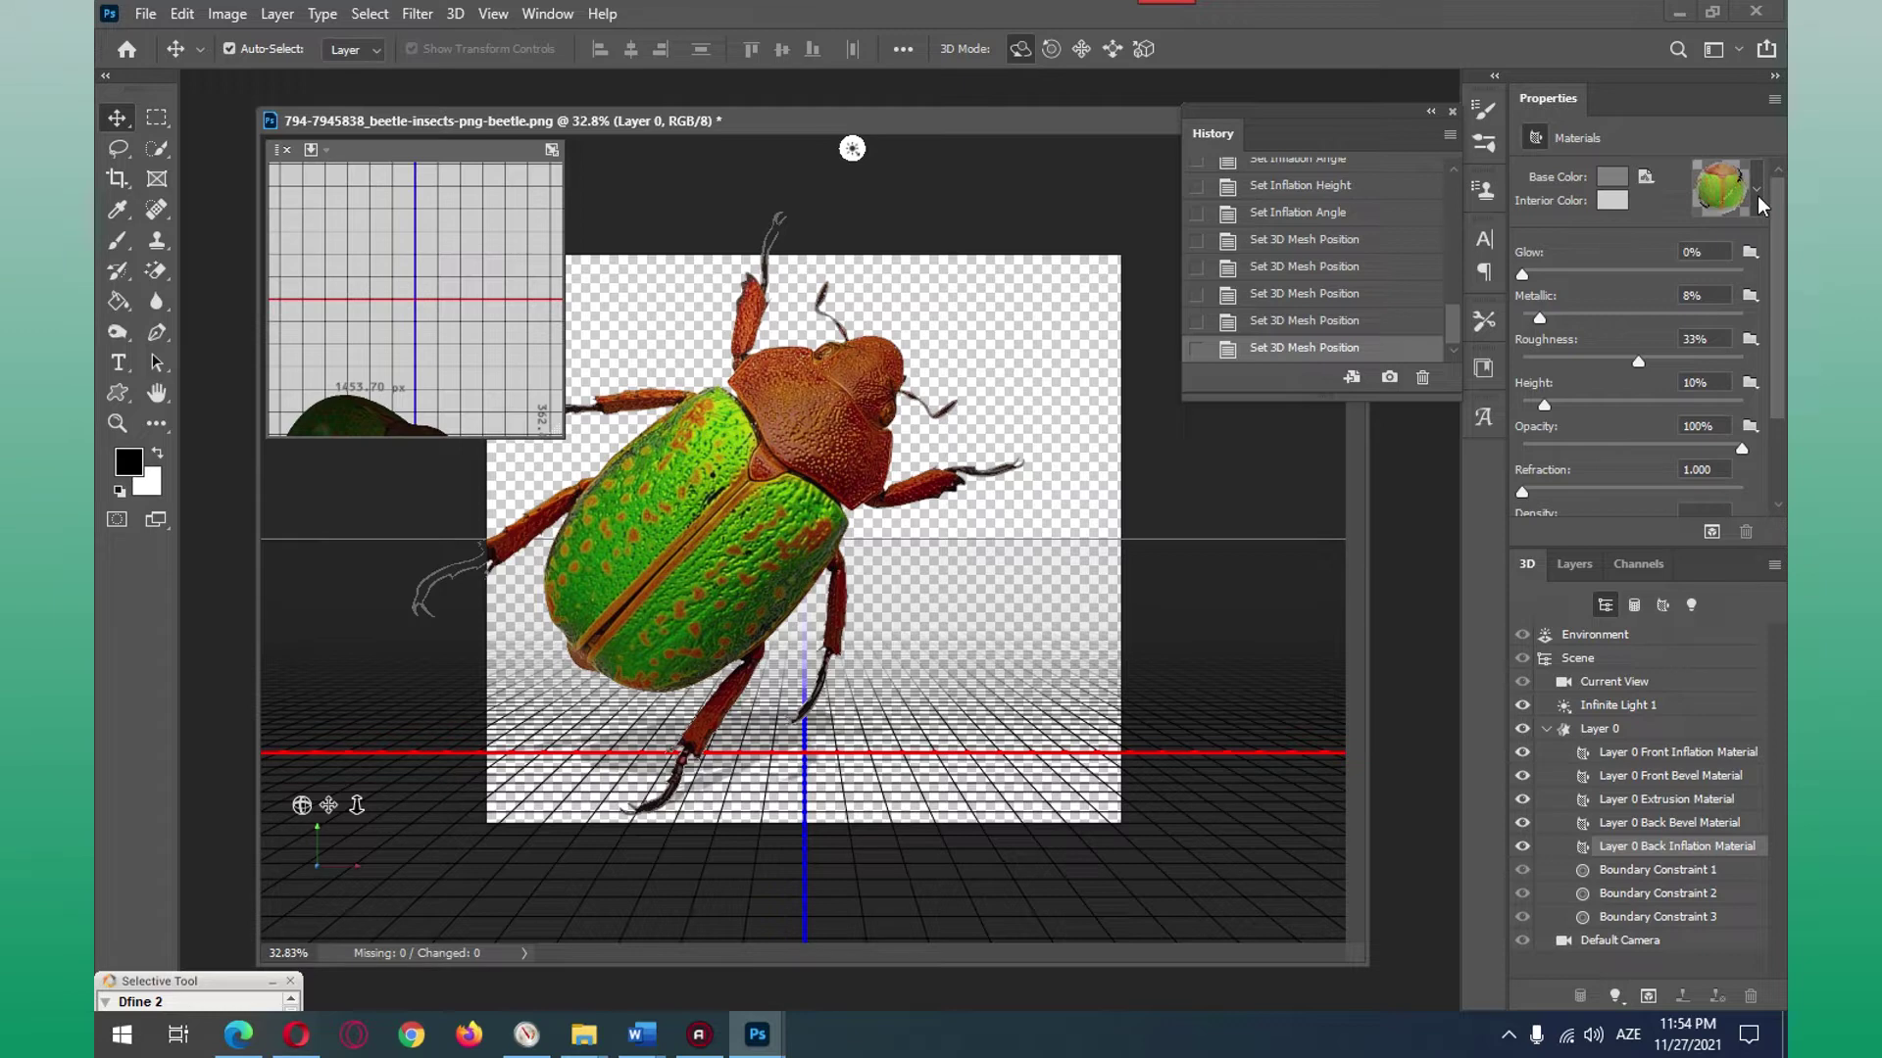
Step: Apply the black sphere material preset to the beetle's Back Inflation Material
{"action": "left_click", "coordinate": [1757, 195]}
{"action": "mouse_move", "coordinate": [1730, 278]}
{"action": "left_mouse_down"}
{"action": "mouse_move", "coordinate": [1729, 369]}
{"action": "mouse_move", "coordinate": [1733, 346]}
{"action": "left_mouse_up"}
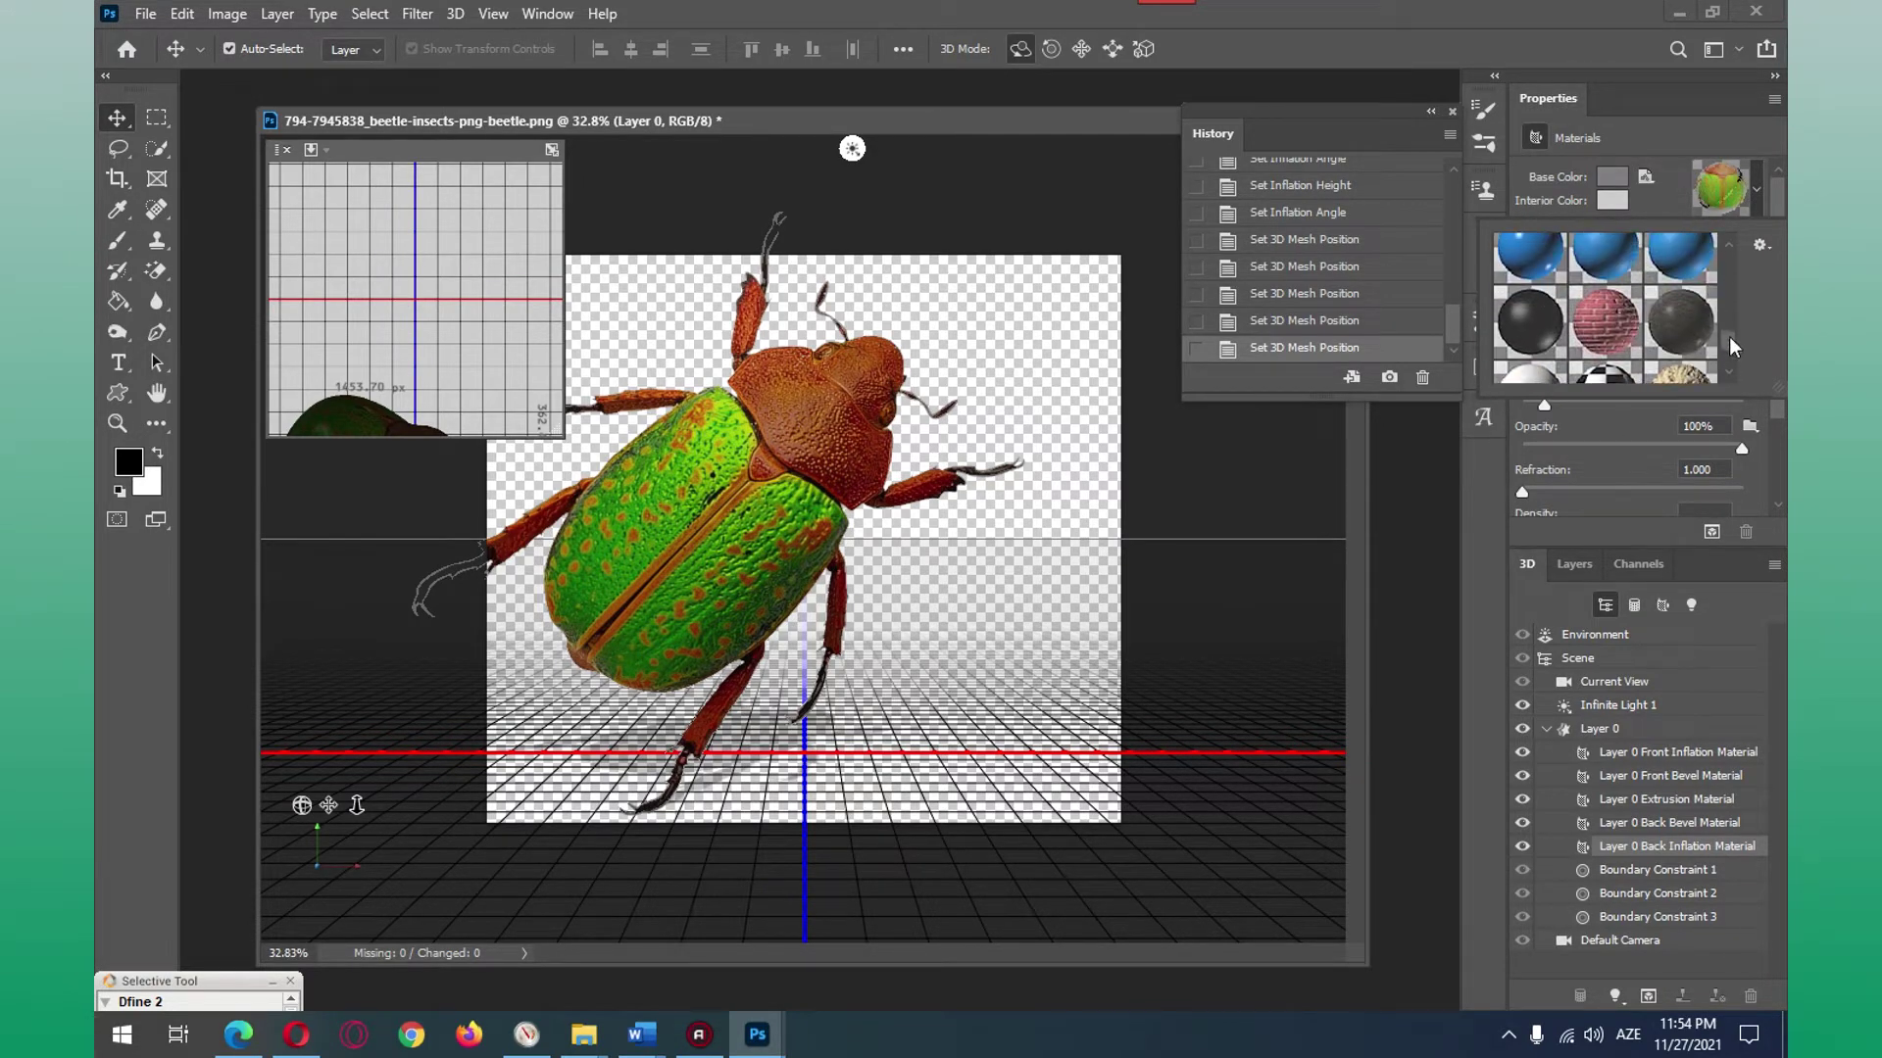
{"action": "left_click", "coordinate": [1531, 323]}
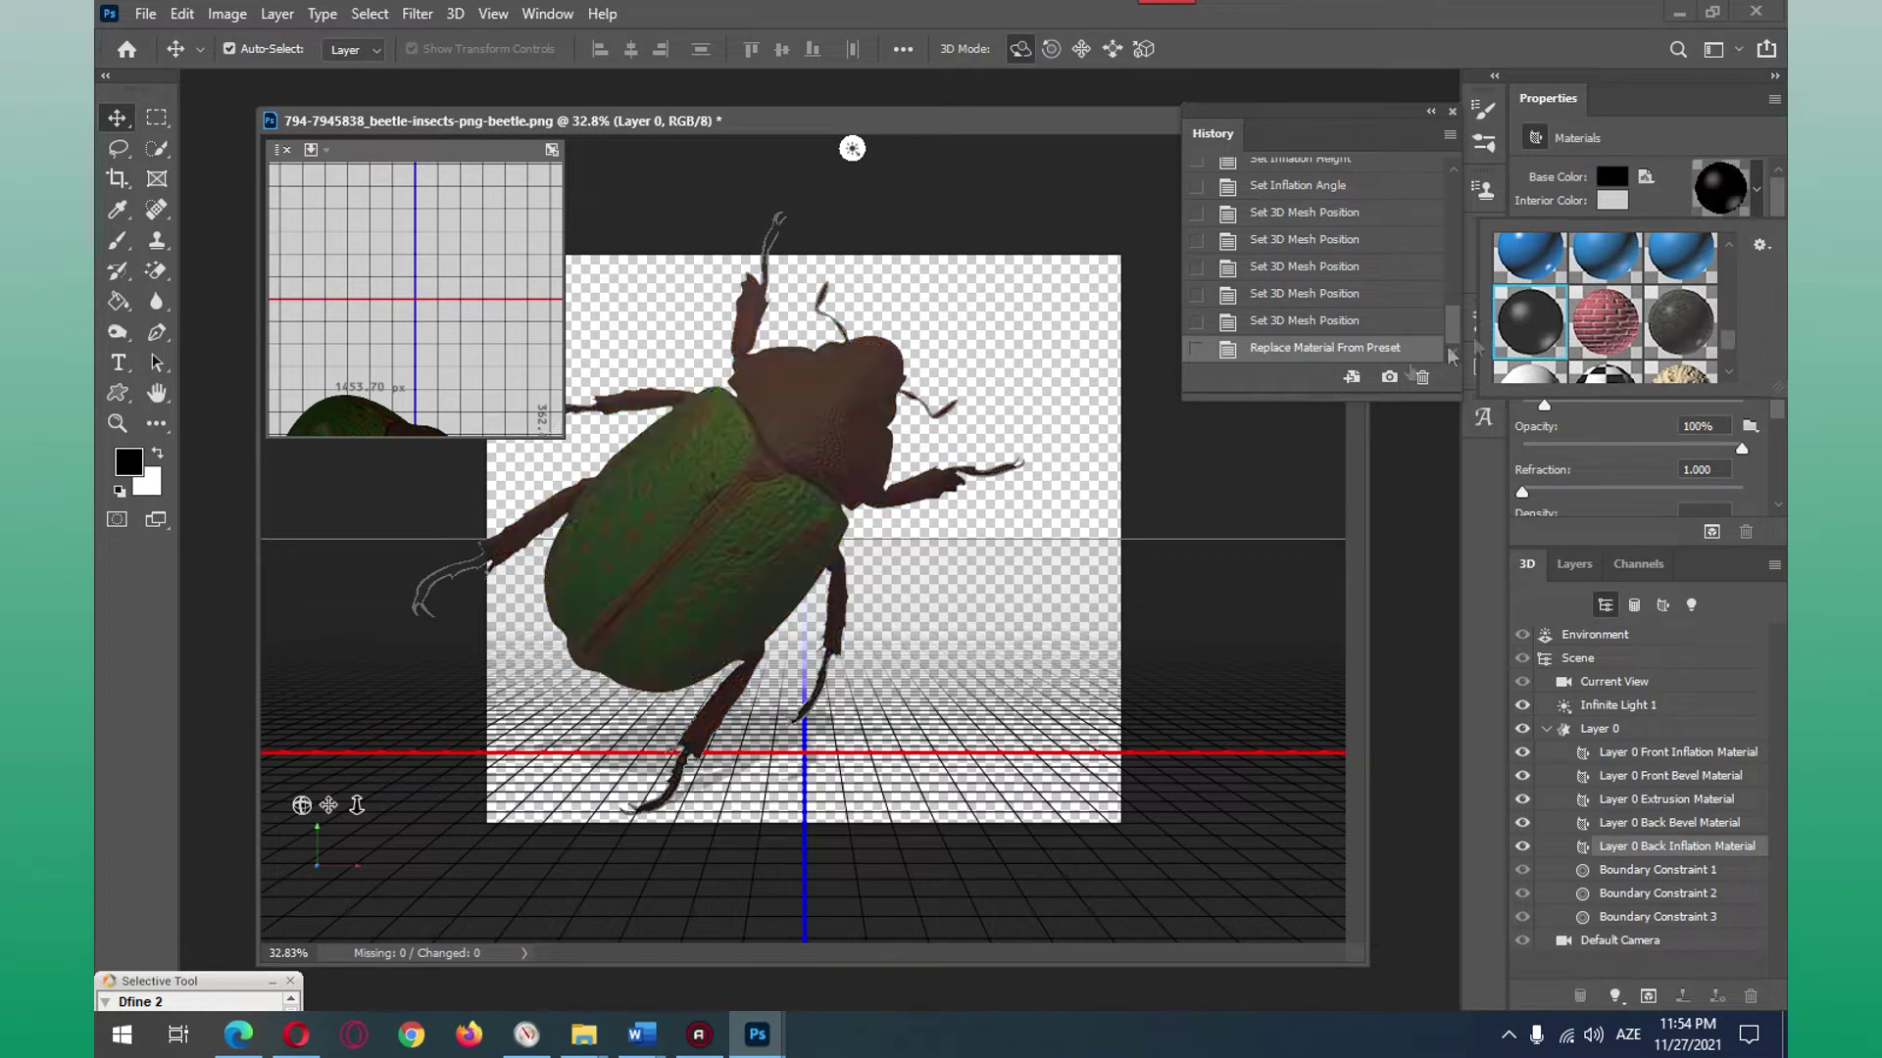
{"action": "left_click", "coordinate": [1612, 178]}
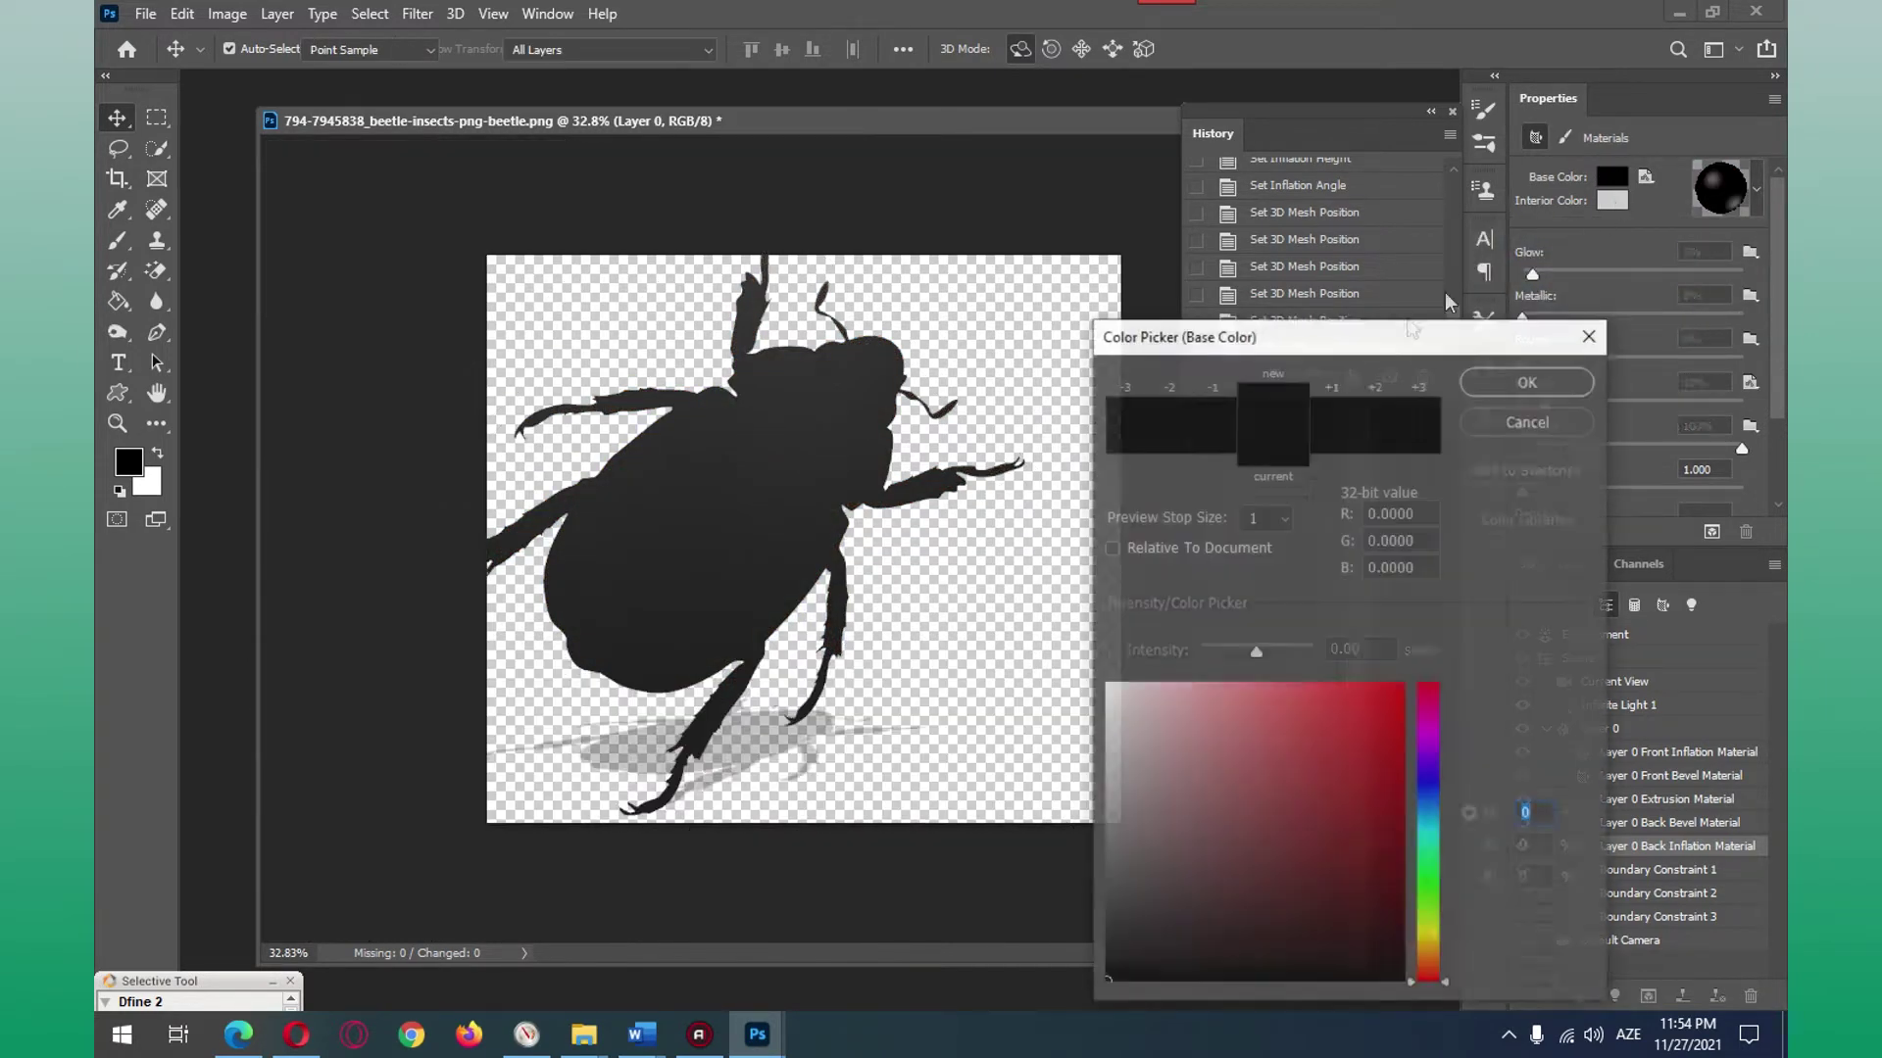
{"action": "left_click", "coordinate": [1589, 338]}
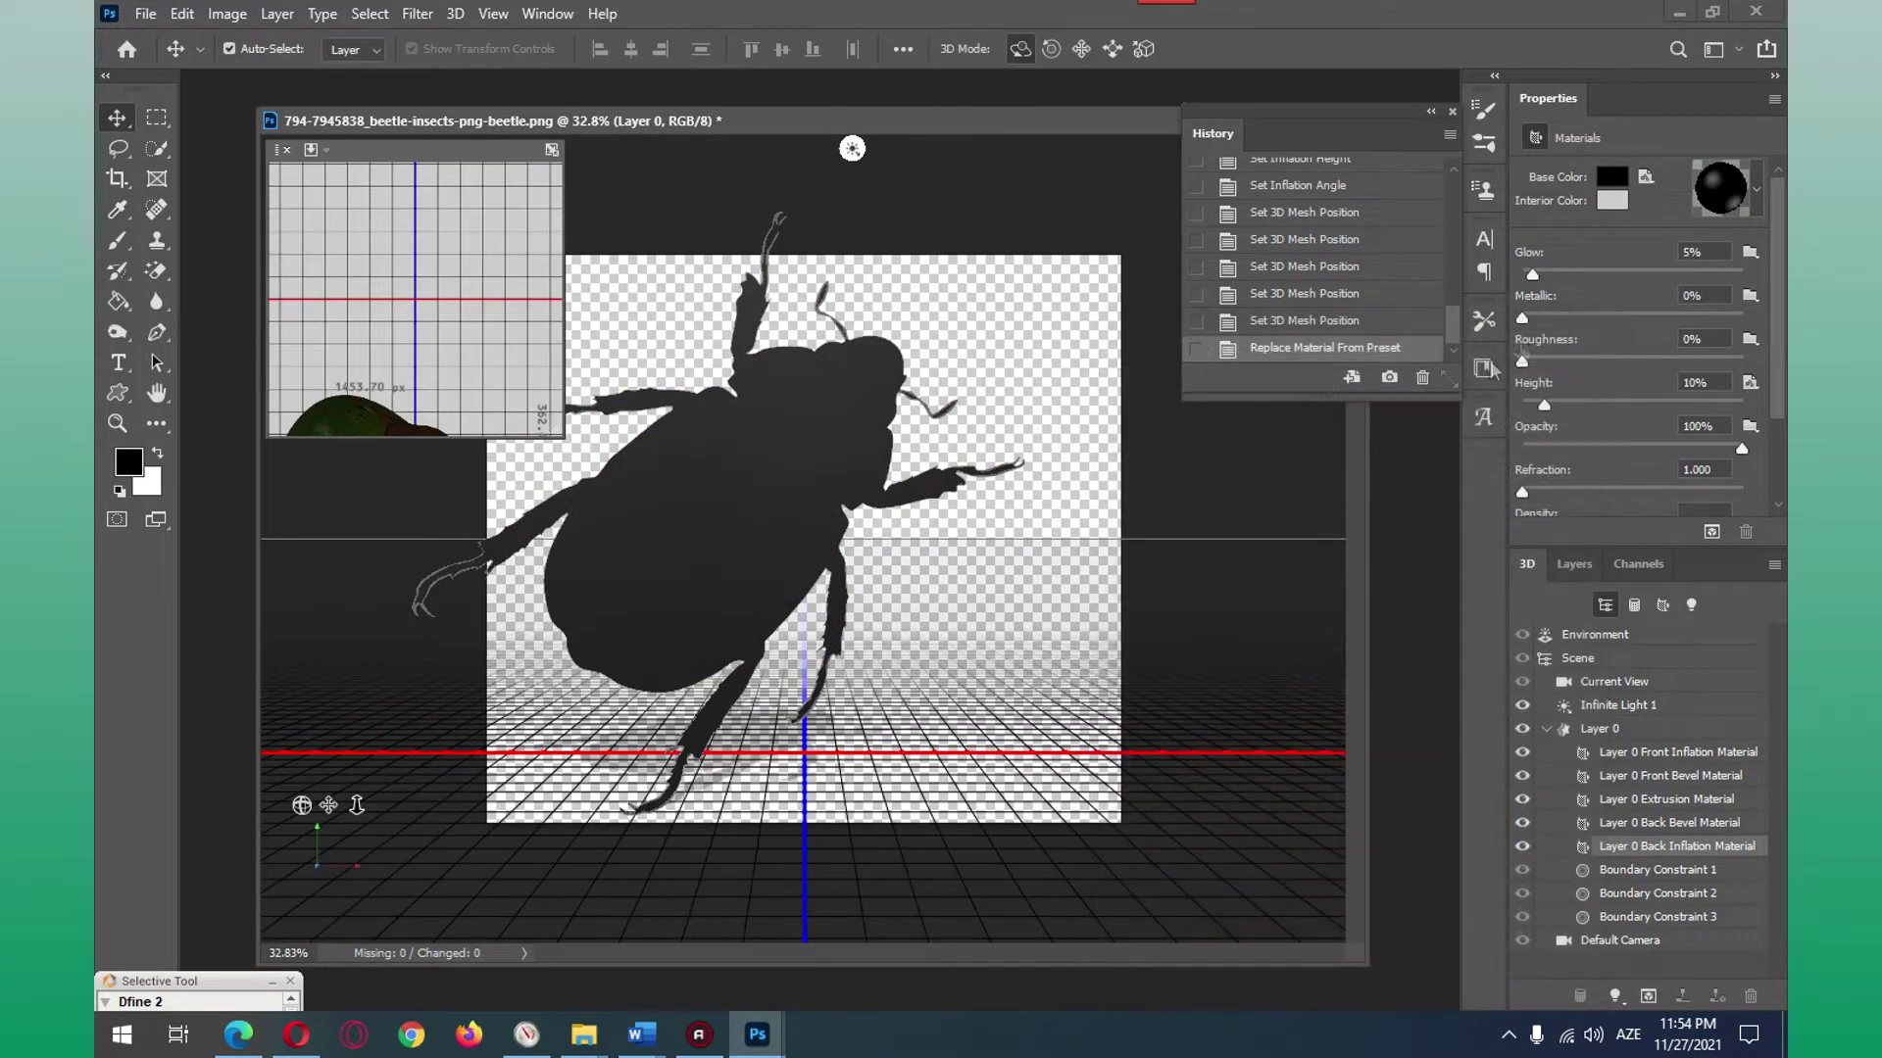
Step: Select the beetle mesh and rotate it into a three-quarter side view
{"action": "left_click", "coordinate": [1022, 555]}
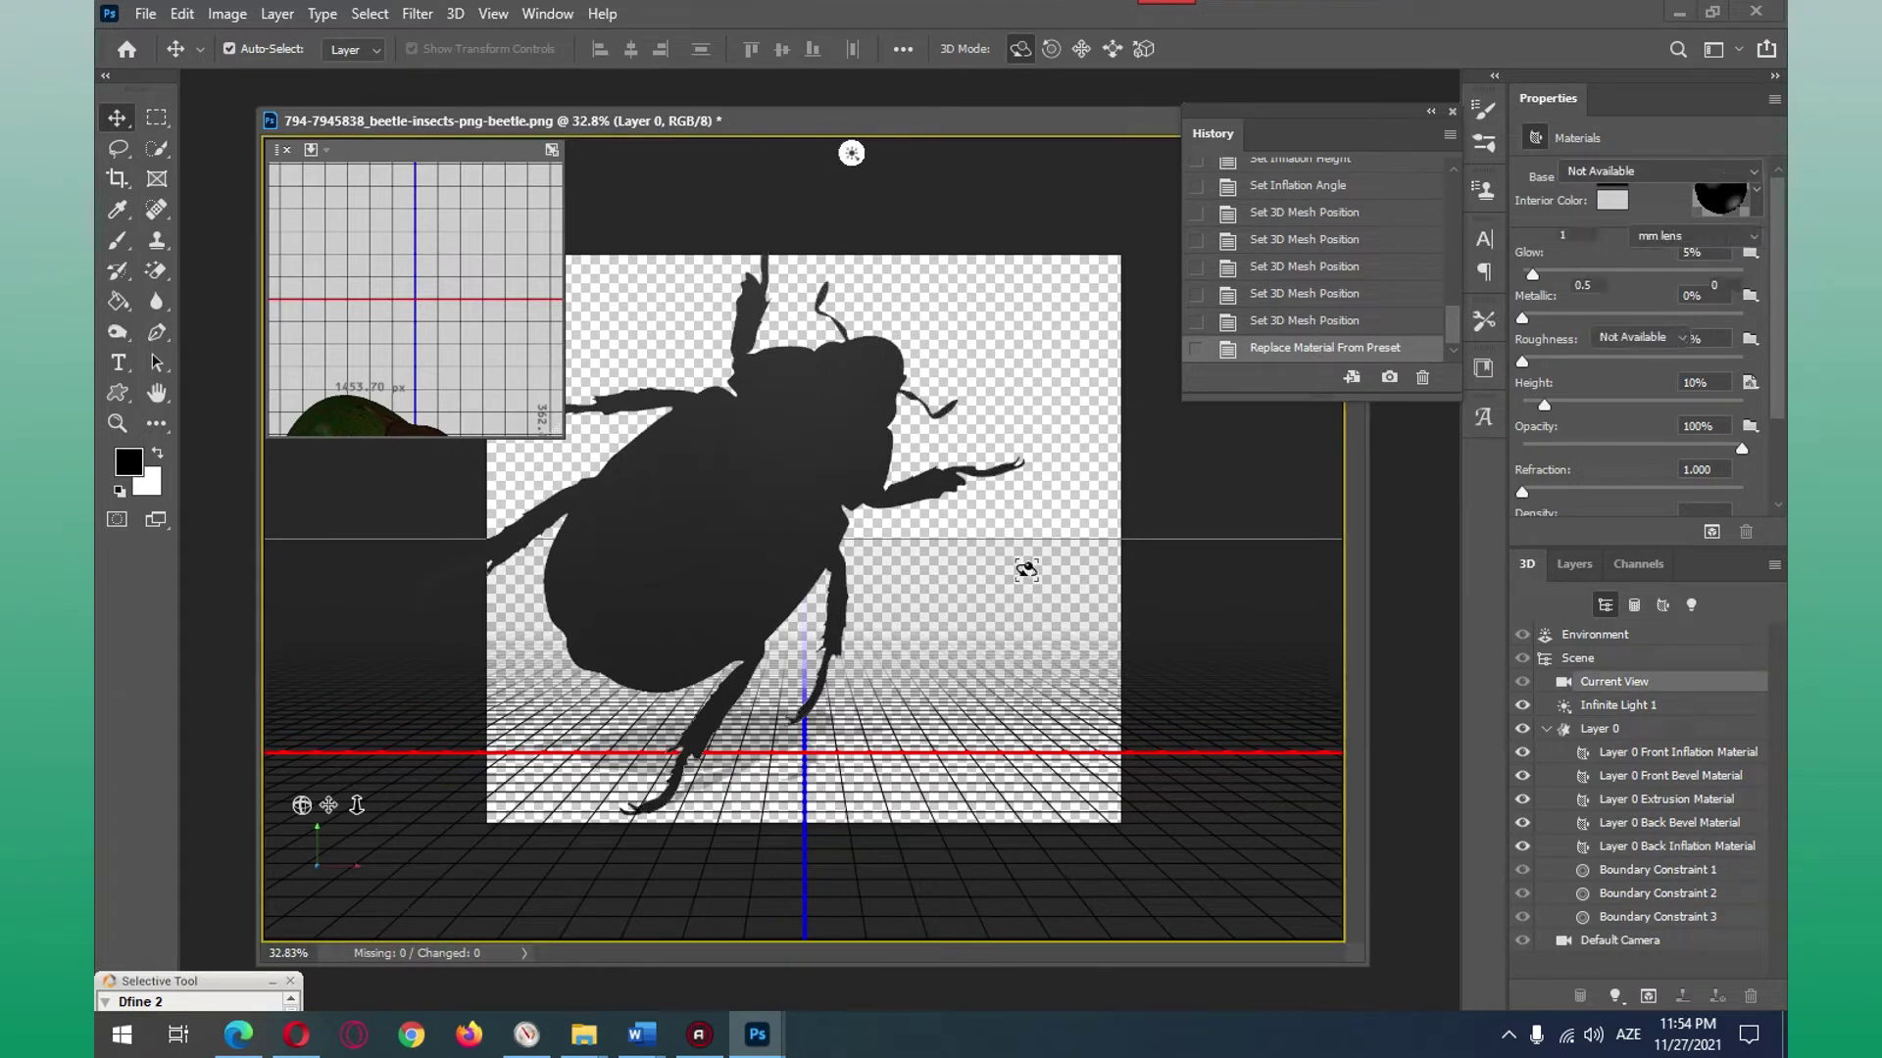
{"action": "mouse_move", "coordinate": [1070, 565]}
{"action": "left_mouse_down"}
{"action": "mouse_move", "coordinate": [1068, 701]}
{"action": "mouse_move", "coordinate": [921, 730]}
{"action": "left_mouse_up"}
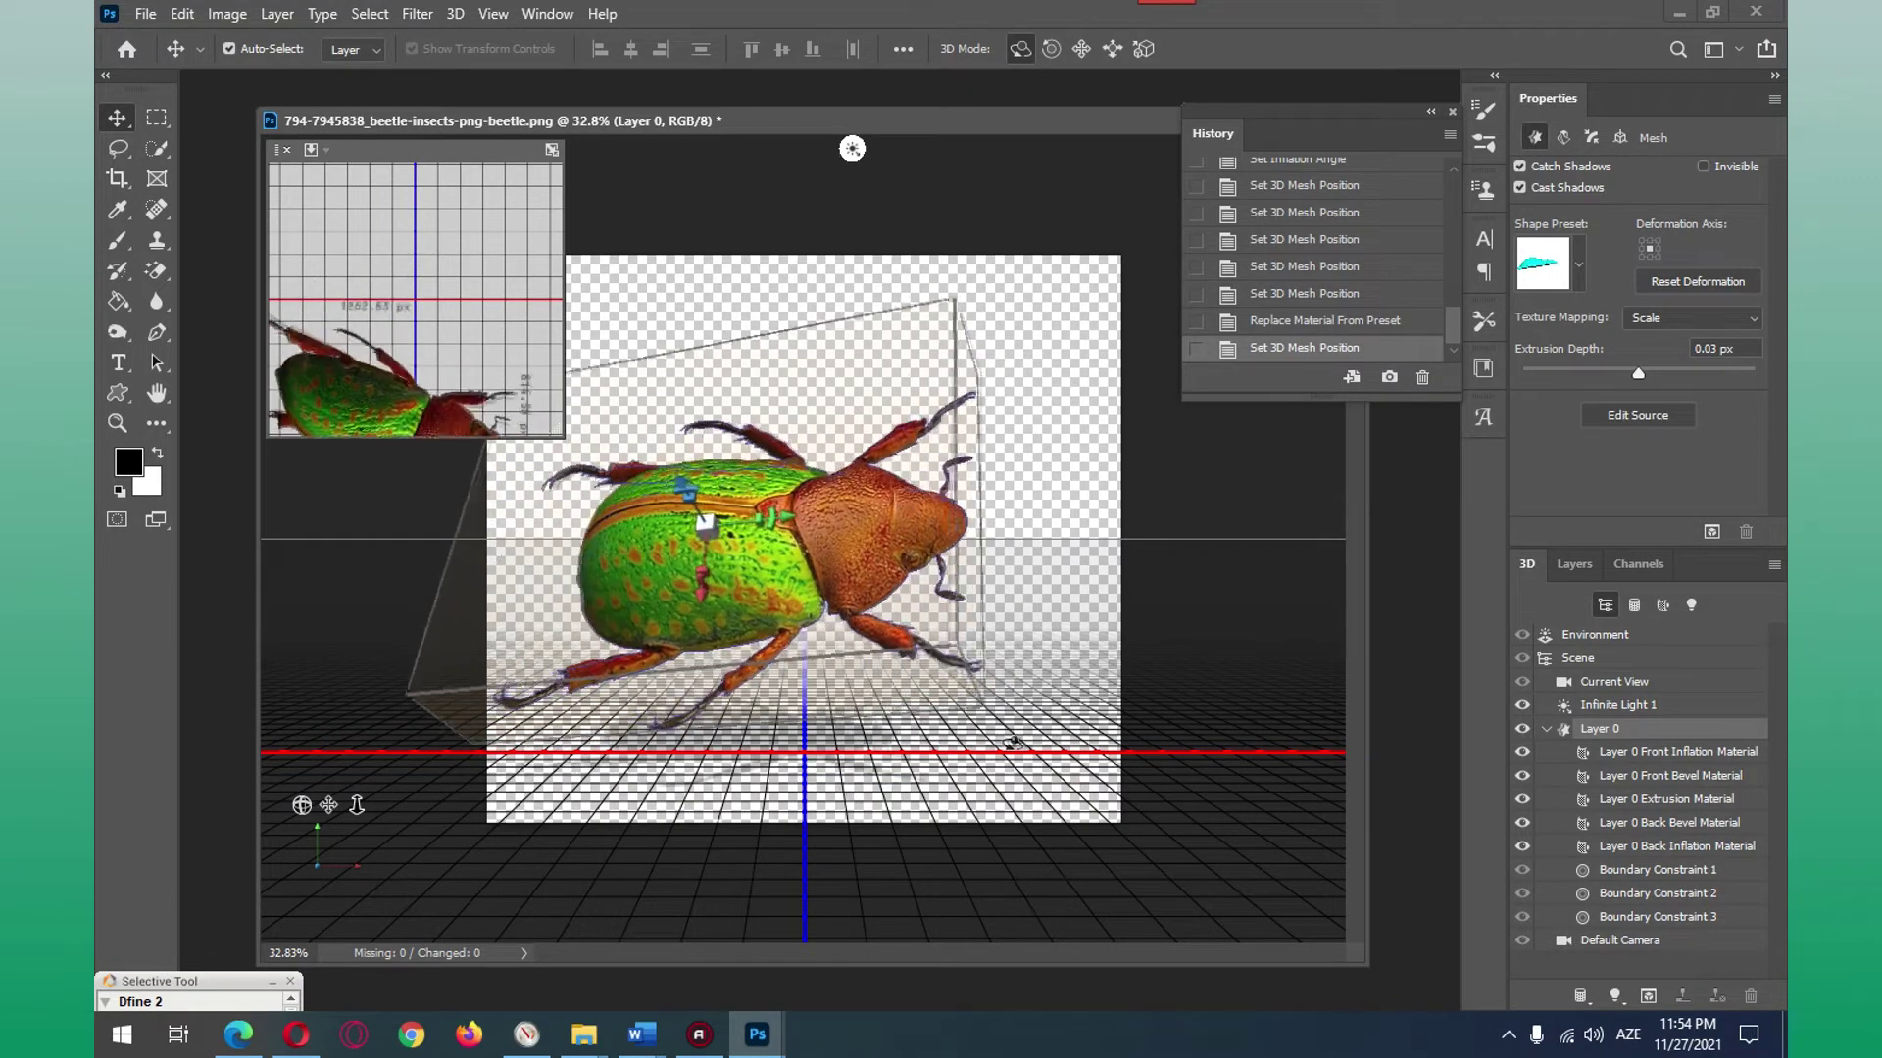
{"action": "mouse_move", "coordinate": [922, 730]}
{"action": "left_mouse_down"}
{"action": "mouse_move", "coordinate": [948, 742]}
{"action": "mouse_move", "coordinate": [1034, 467]}
{"action": "left_mouse_up"}
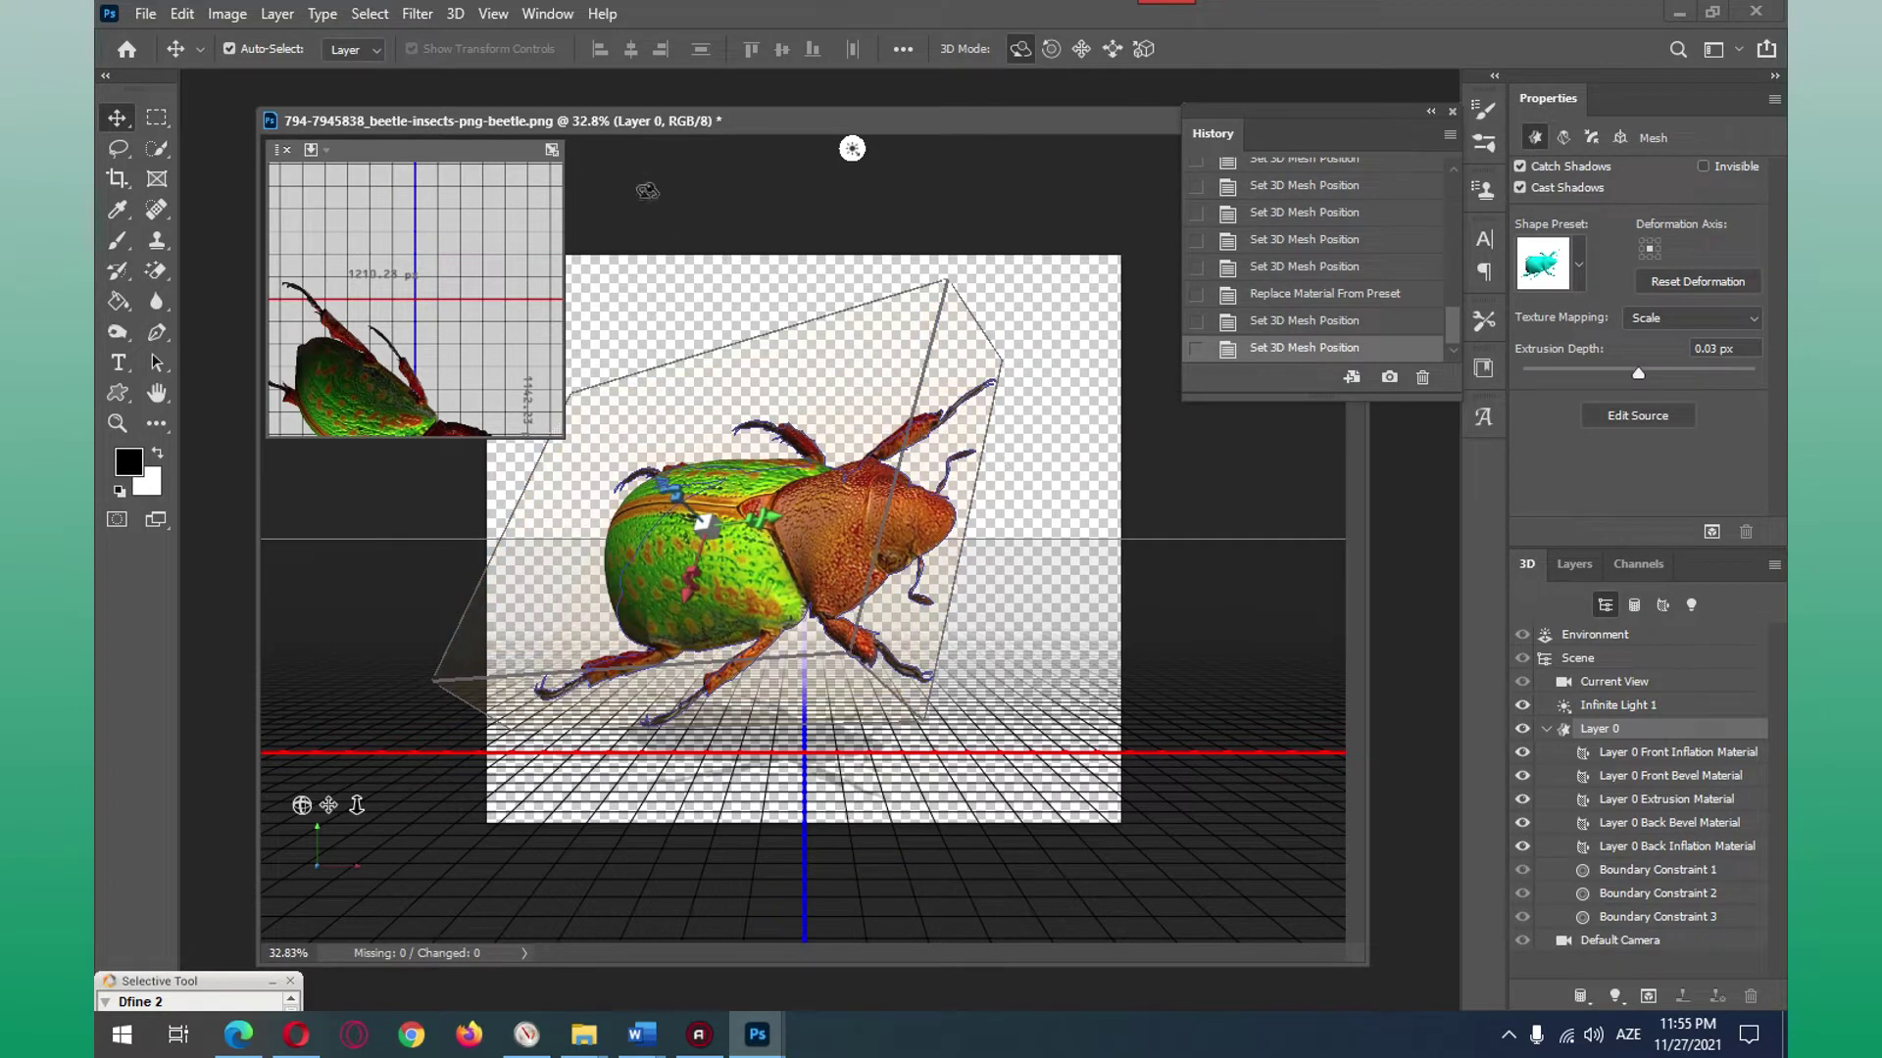
{"action": "left_click", "coordinate": [457, 11]}
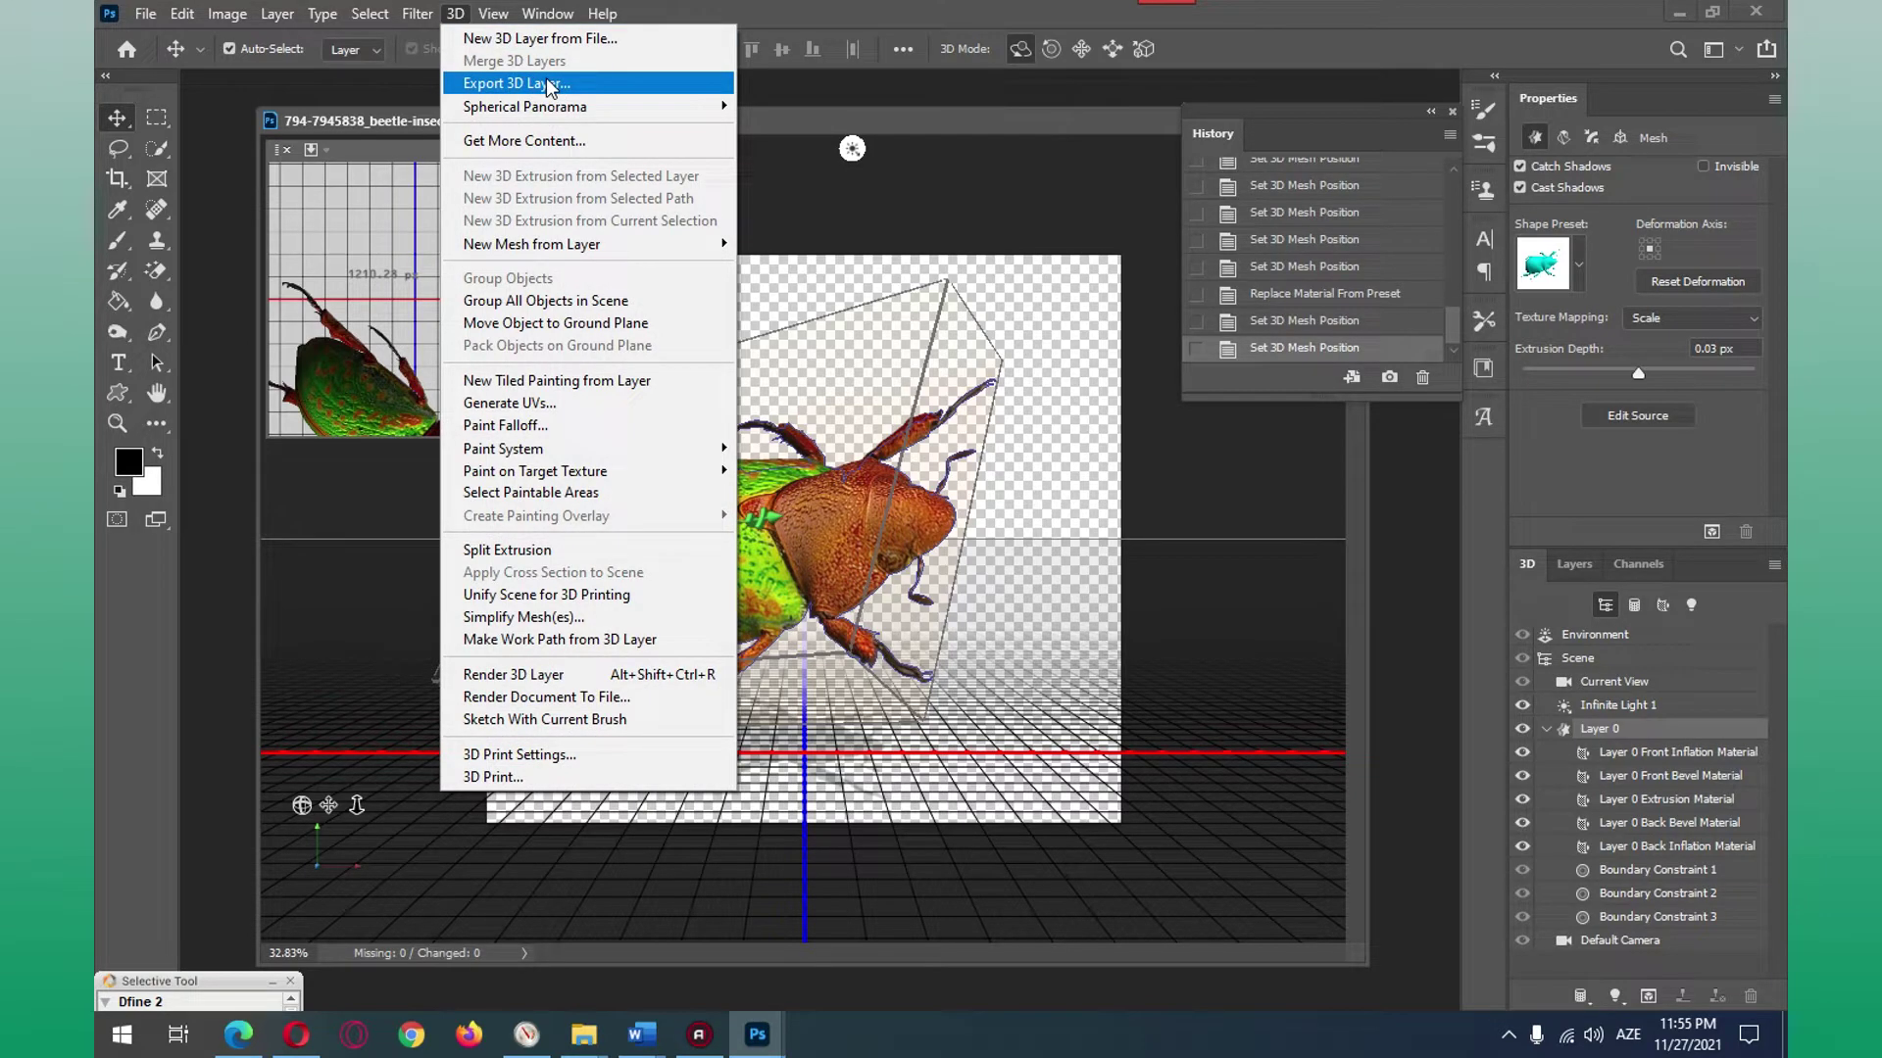
{"action": "left_click", "coordinate": [550, 87]}
{"action": "left_click_drag", "start_coordinate": [847, 366], "coordinate": [769, 399]}
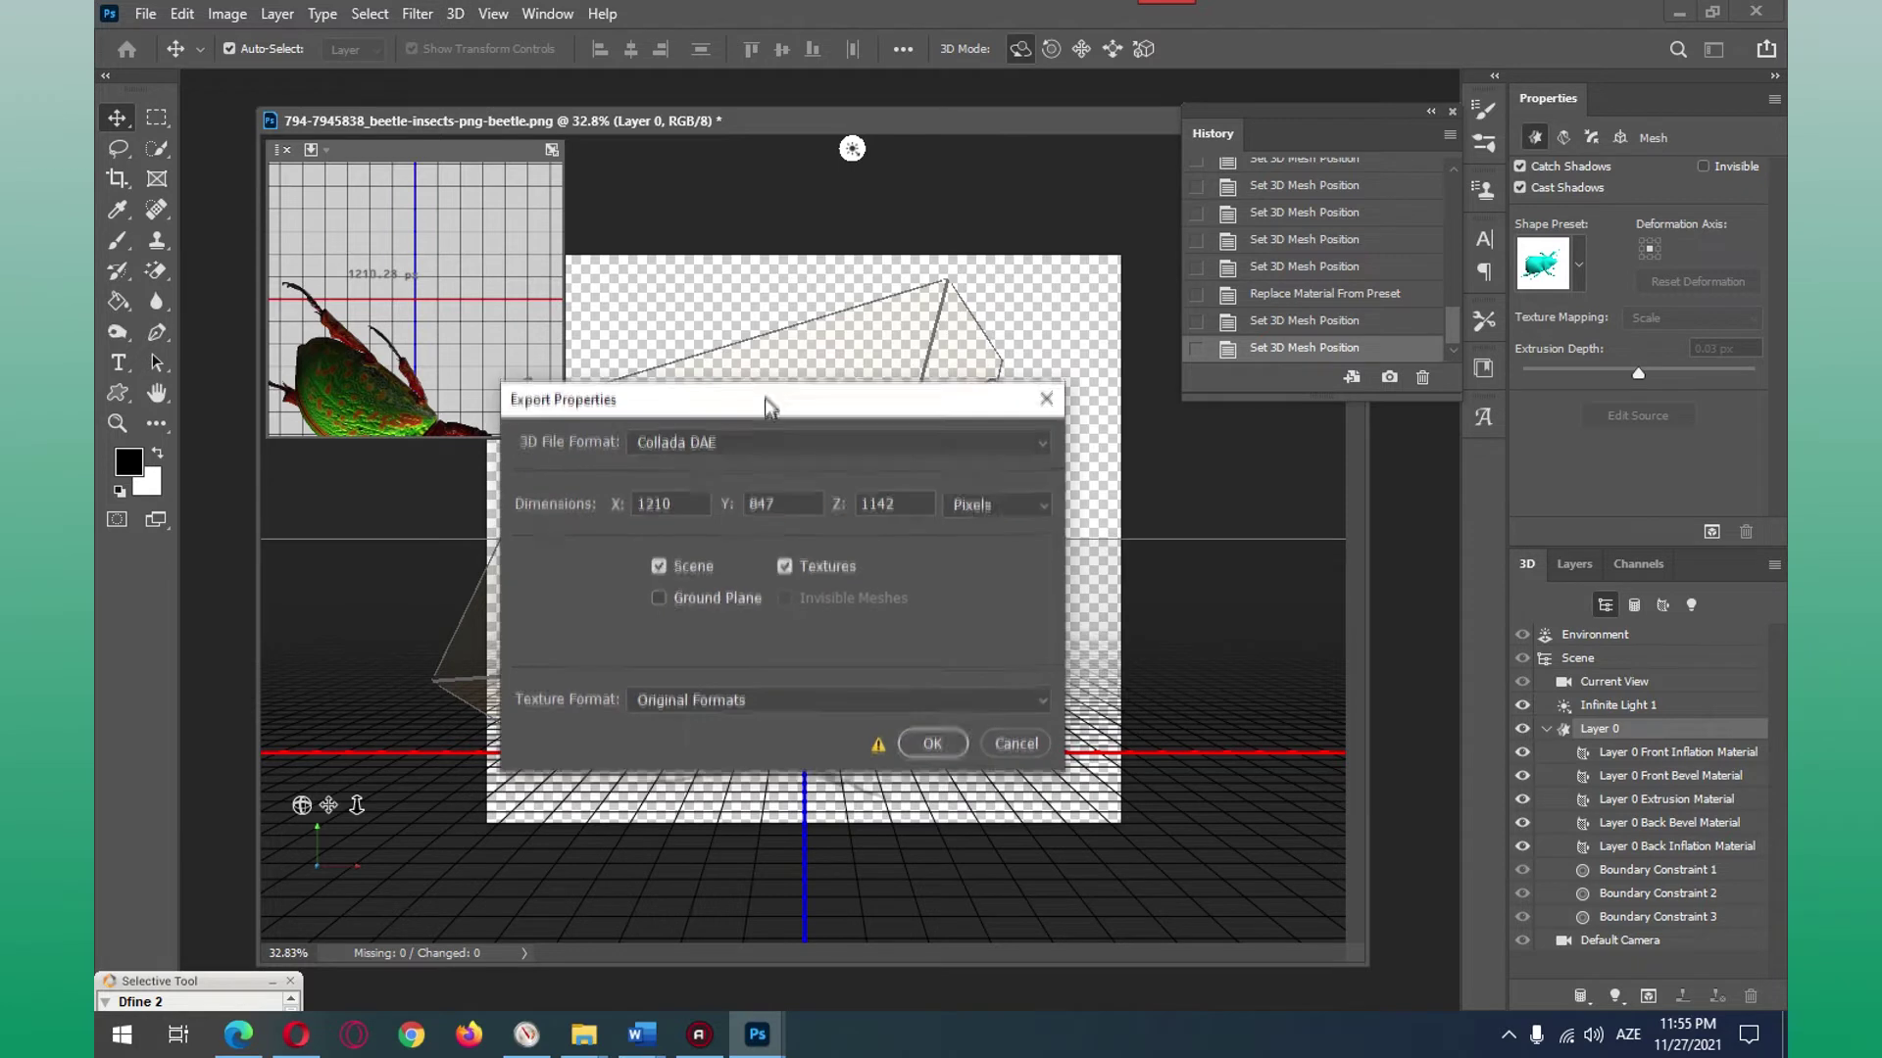
{"action": "left_click", "coordinate": [1042, 443]}
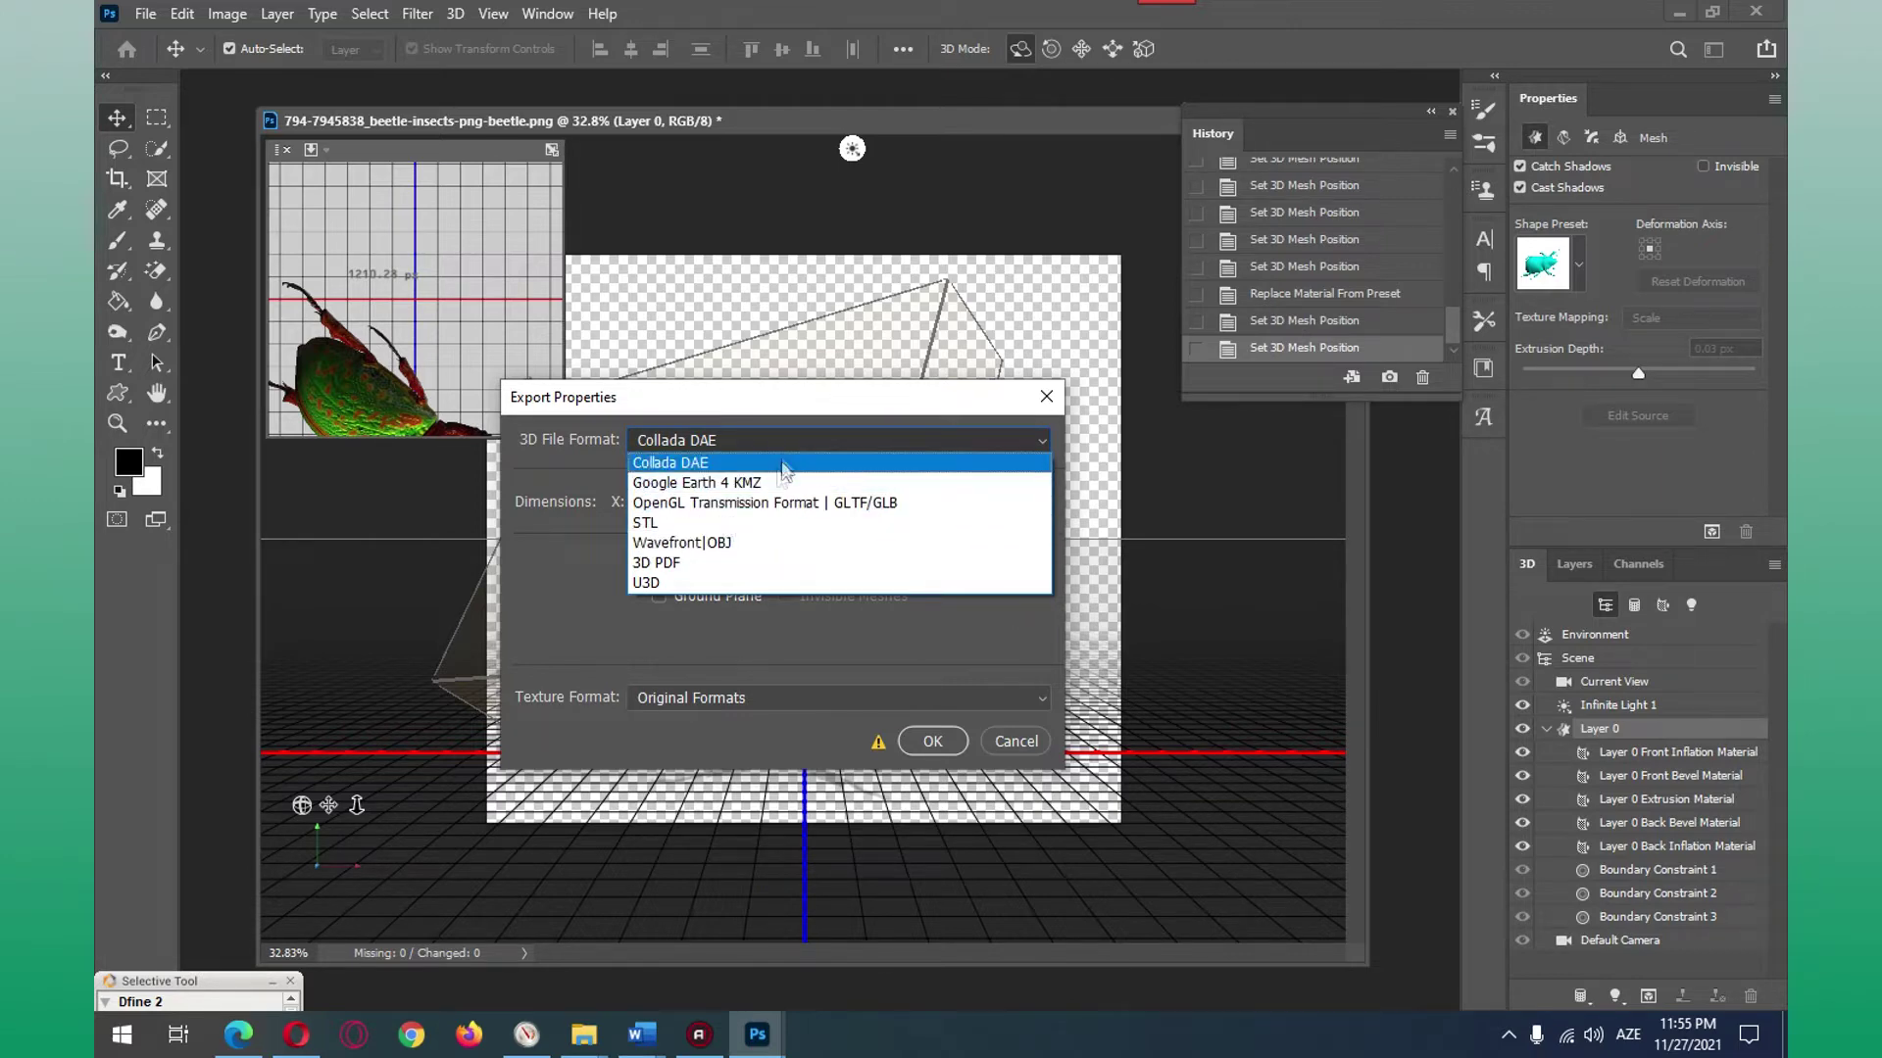
{"action": "left_click", "coordinate": [704, 551]}
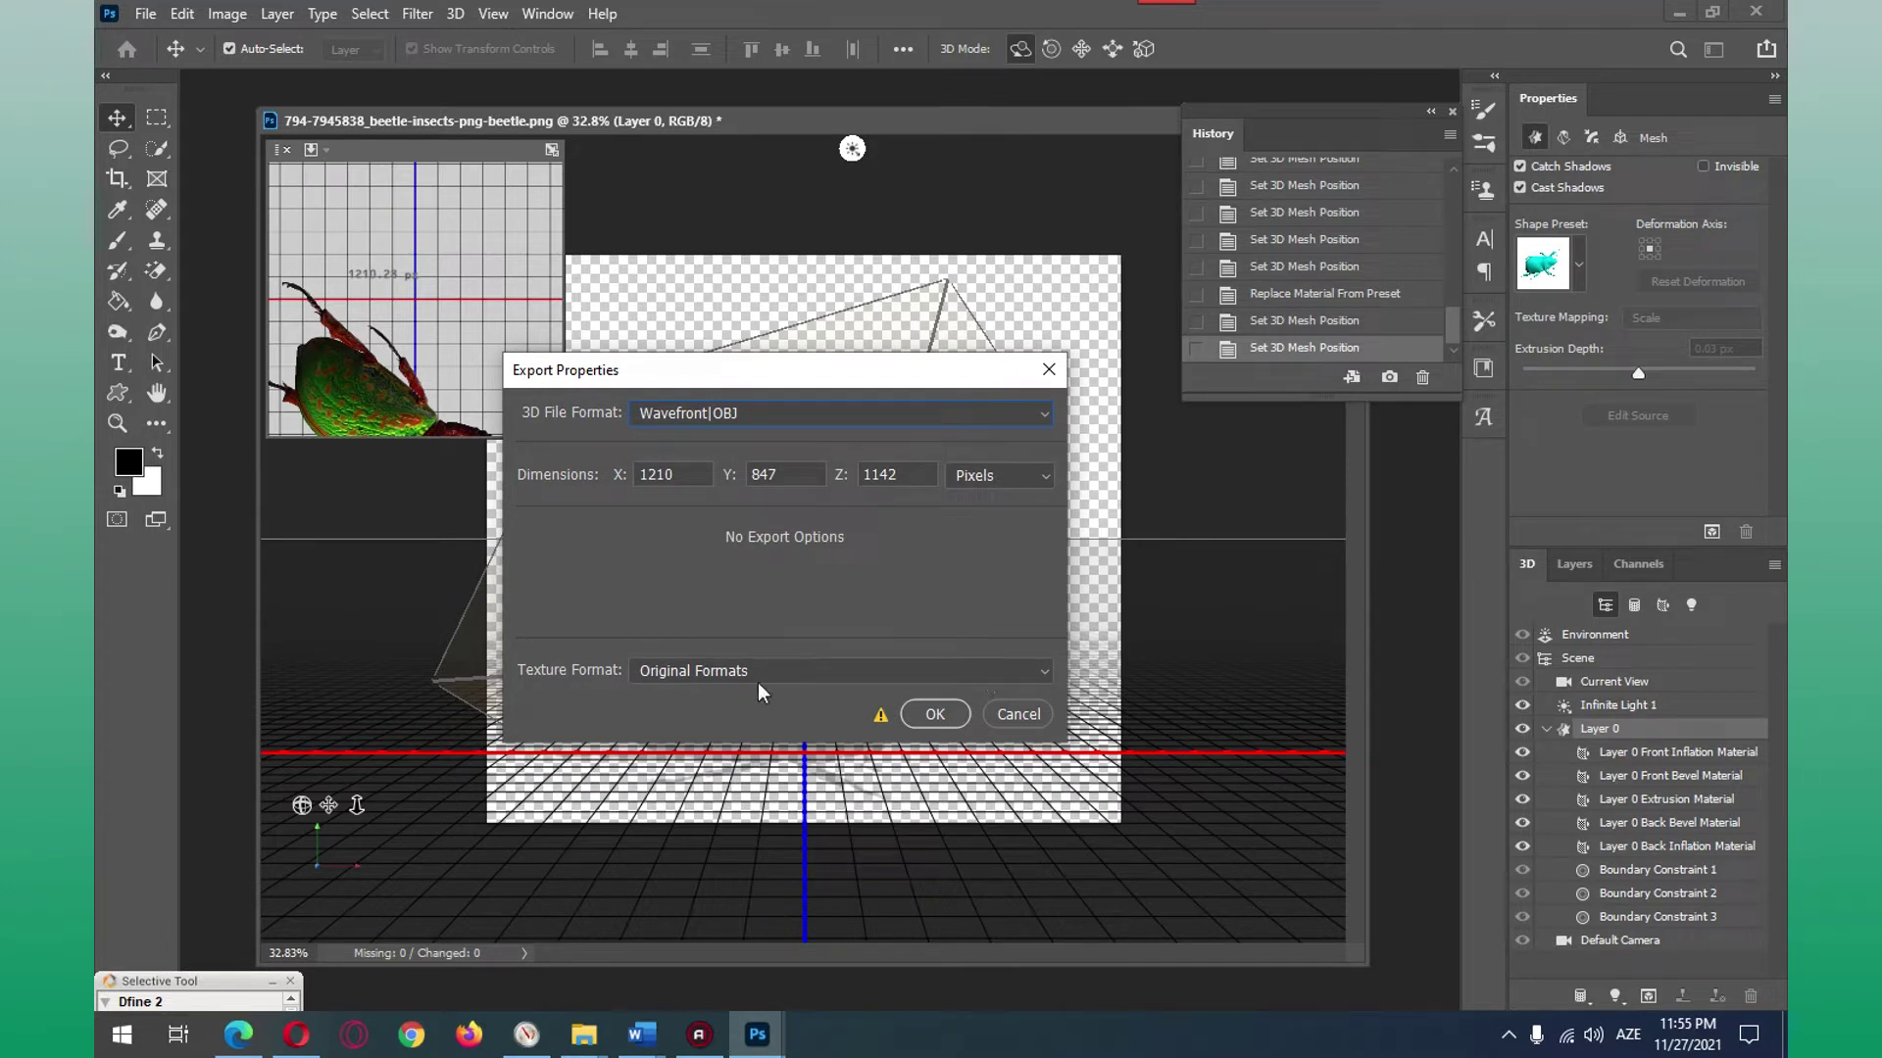
{"action": "left_click", "coordinate": [1002, 677]}
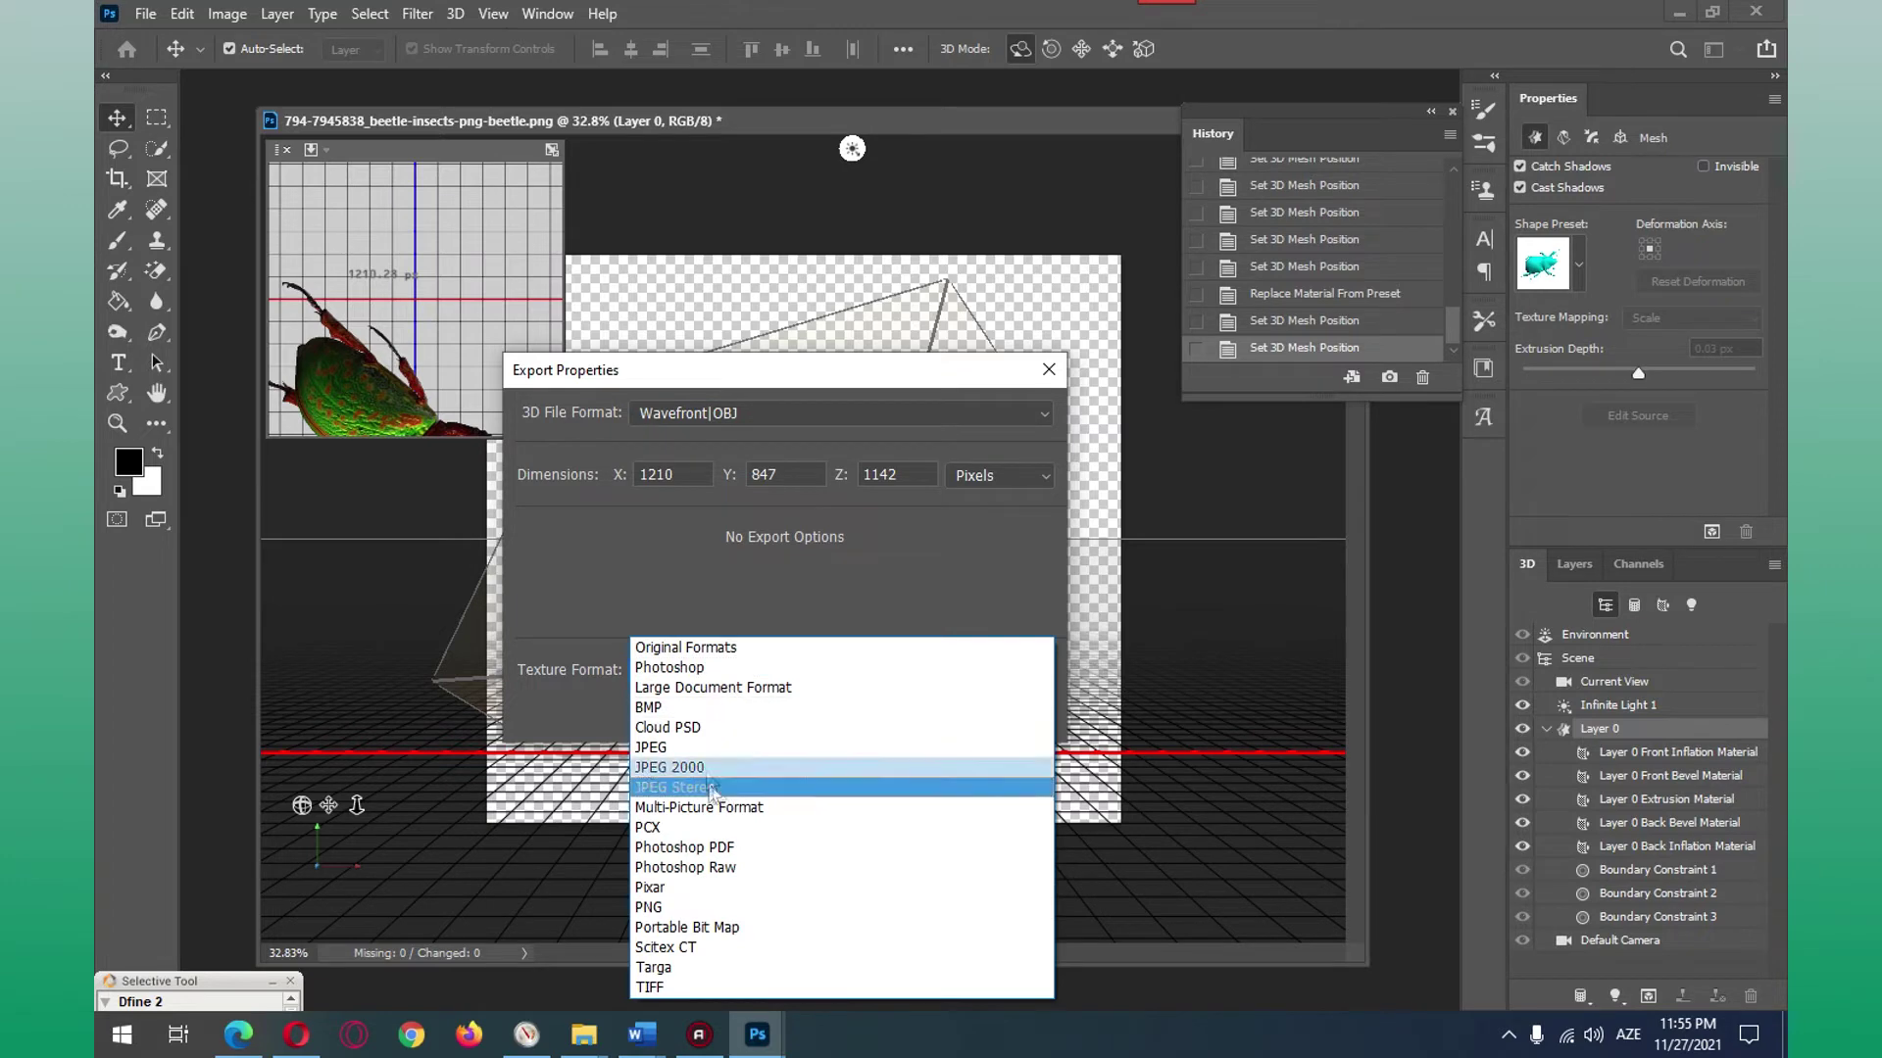
{"action": "left_click", "coordinate": [568, 709]}
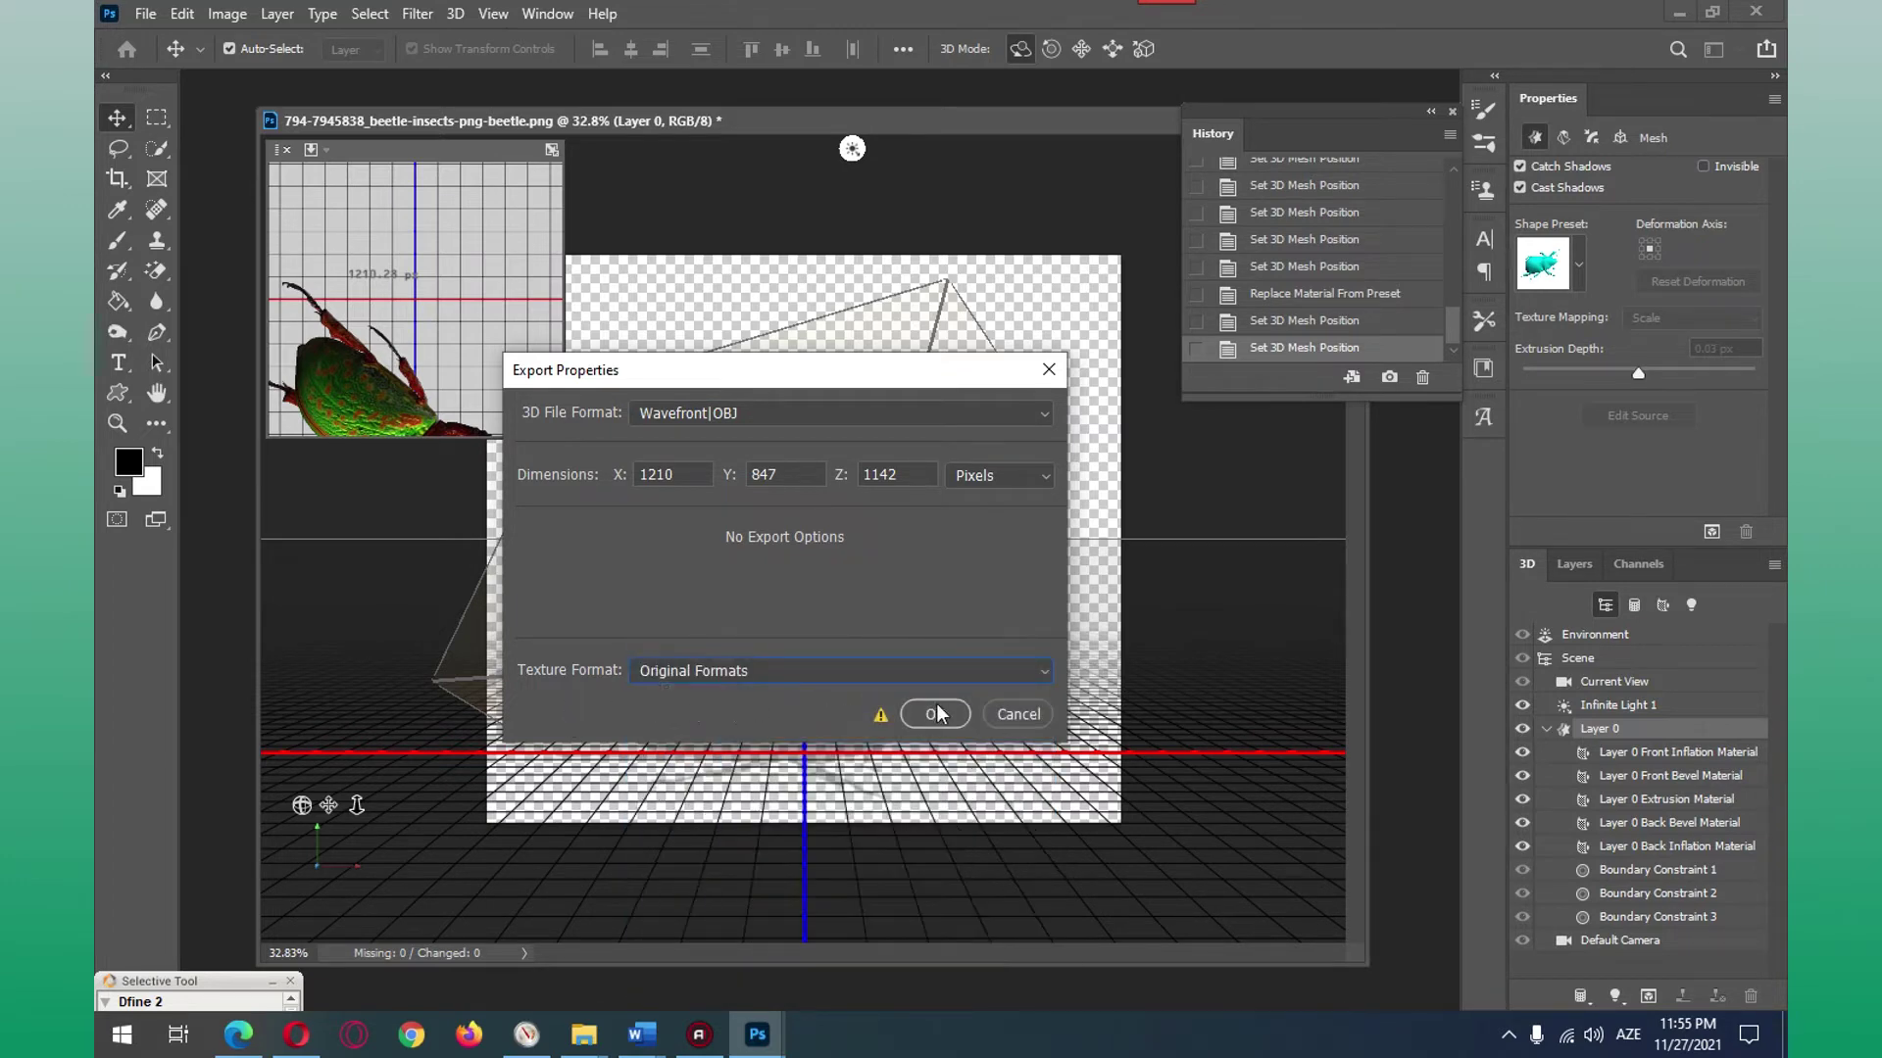
{"action": "left_click", "coordinate": [936, 713]}
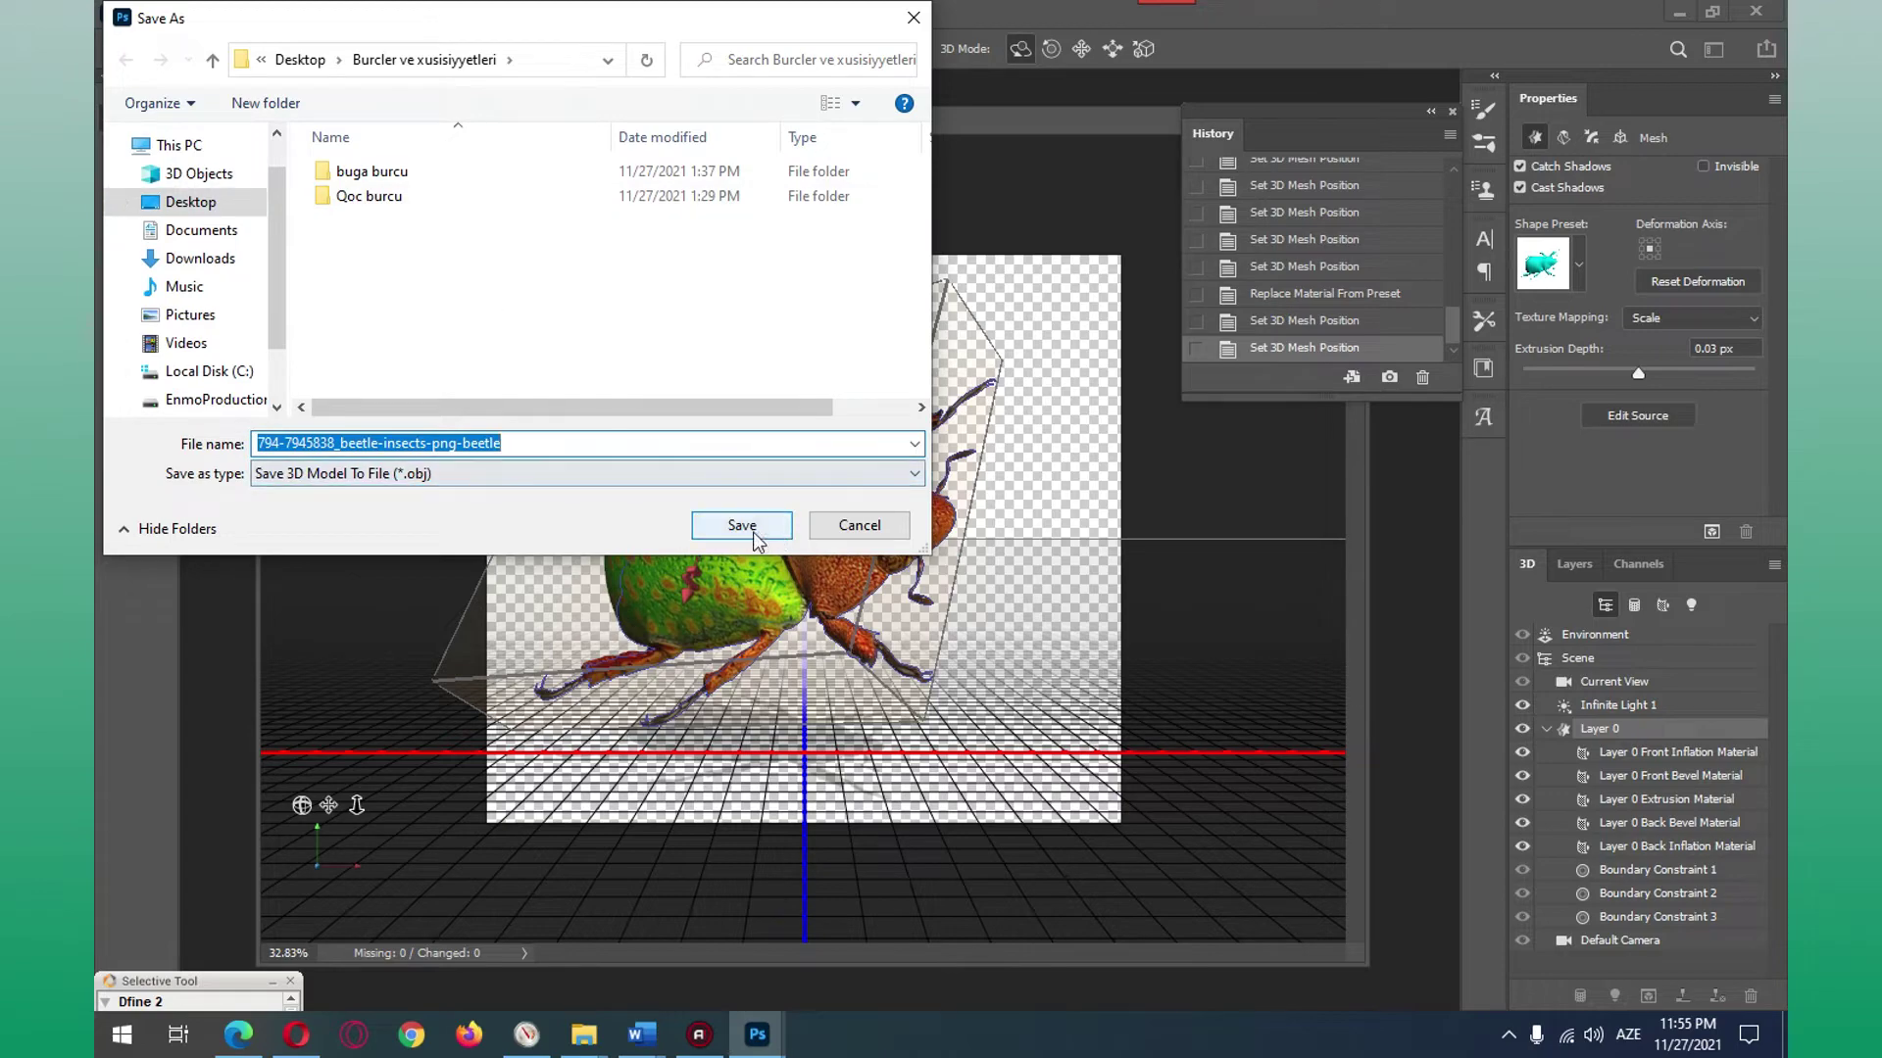
{"action": "left_click", "coordinate": [858, 526]}
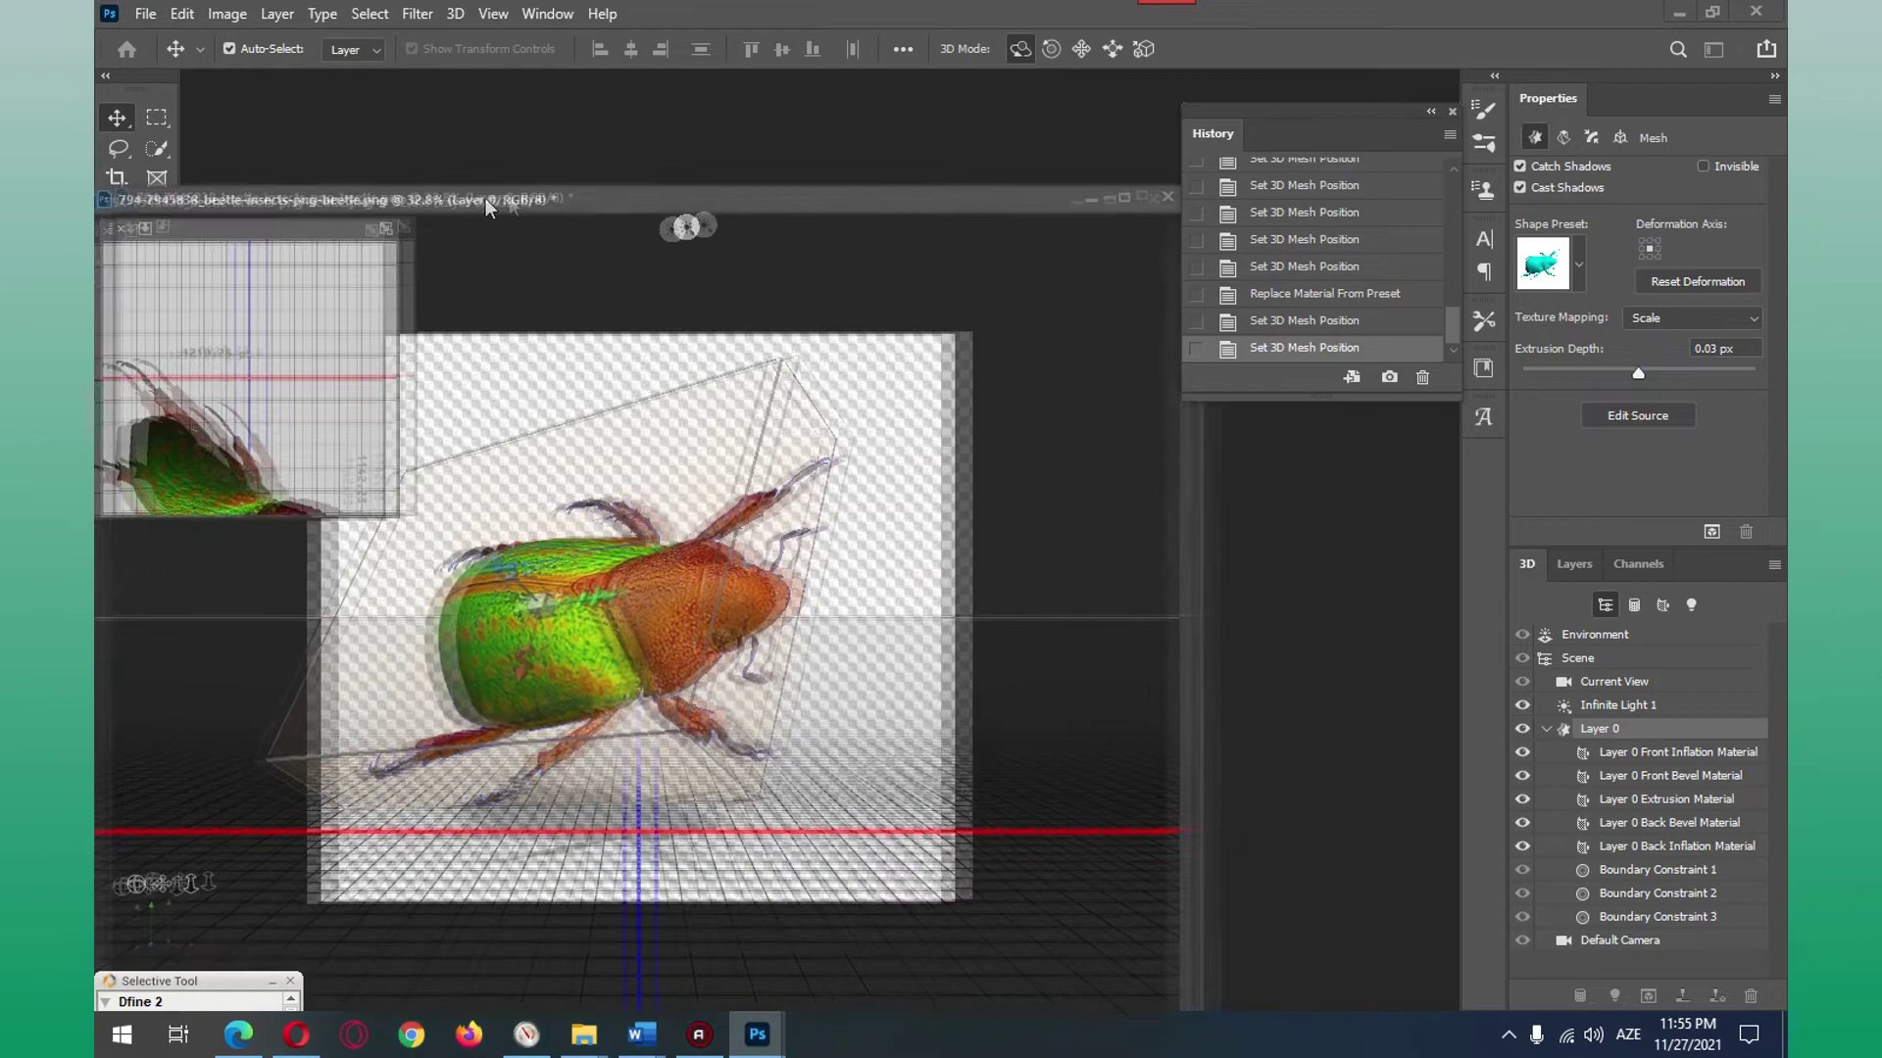
Step: Bring the wine bottle photo from the 3D folder into Photoshop as its own window
{"action": "left_click_drag", "start_coordinate": [659, 137], "coordinate": [469, 219]}
{"action": "left_click_drag", "start_coordinate": [1014, 211], "coordinate": [1486, 205]}
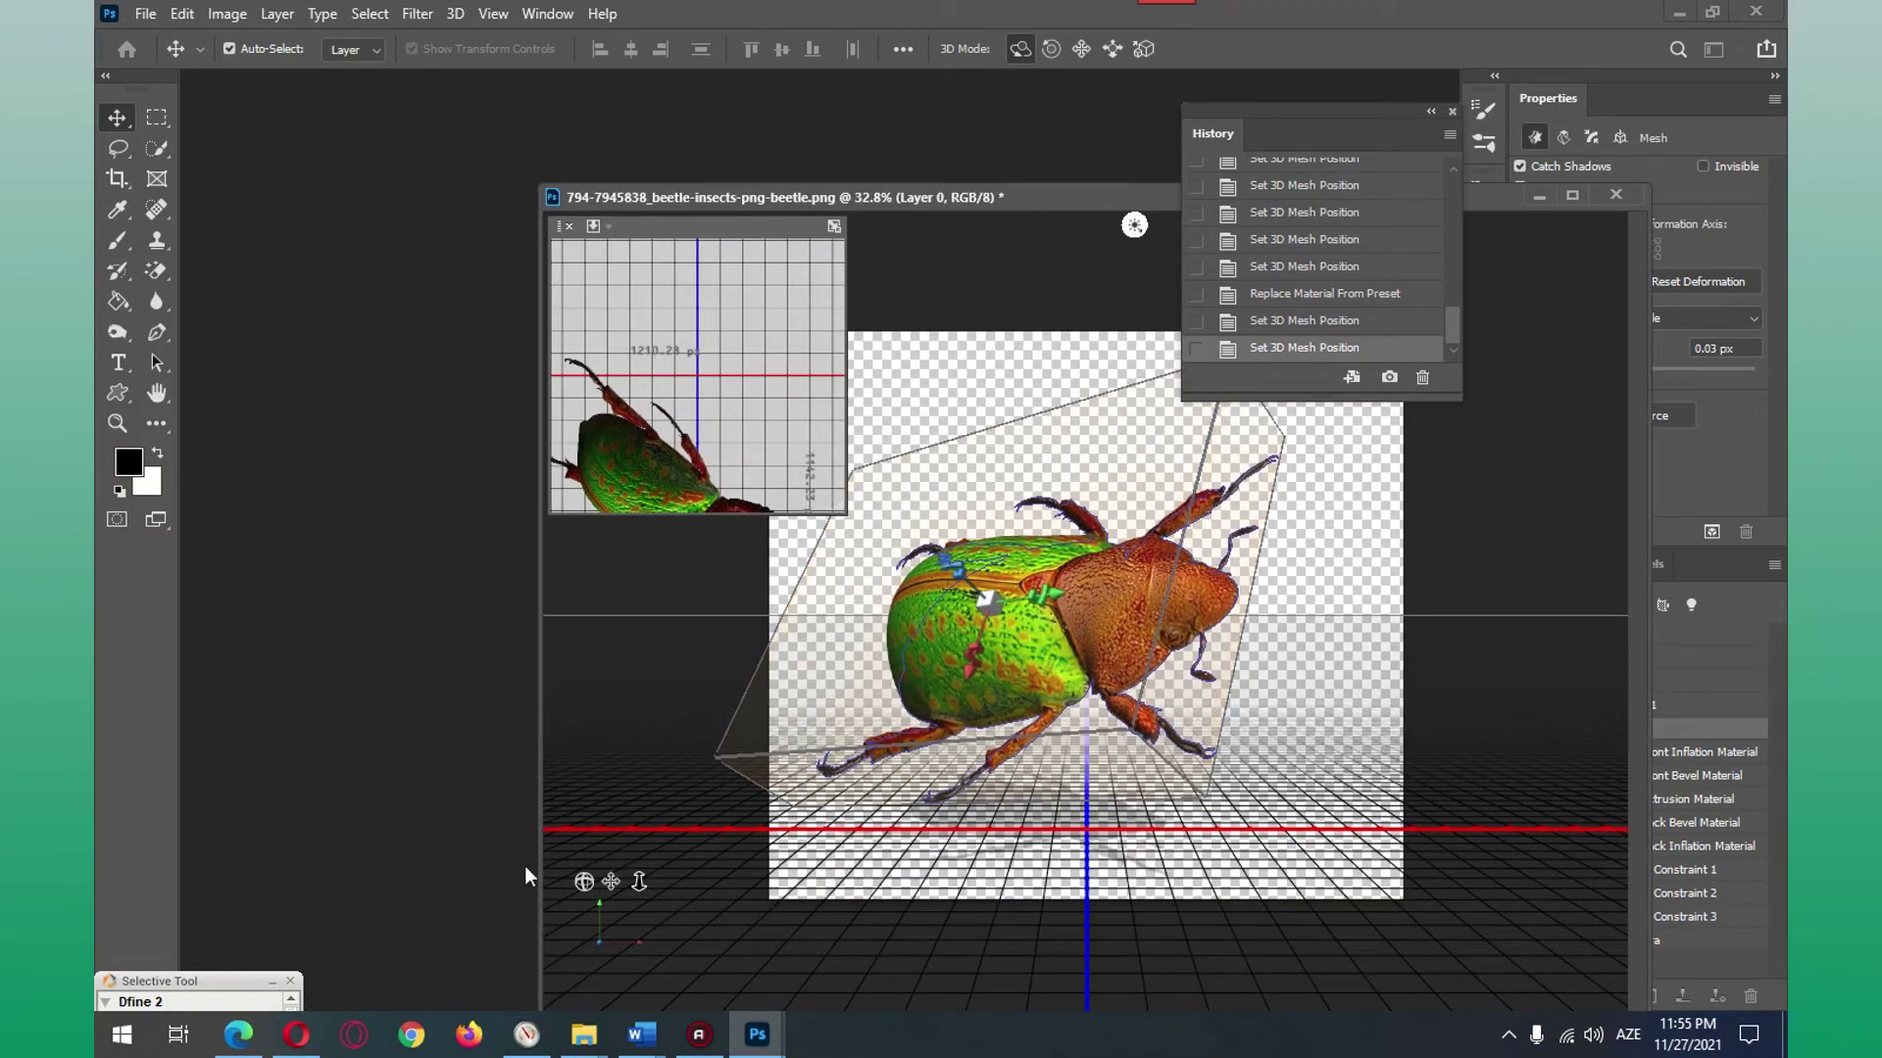
{"action": "mouse_move", "coordinate": [582, 1033]}
{"action": "left_click", "coordinate": [939, 947]}
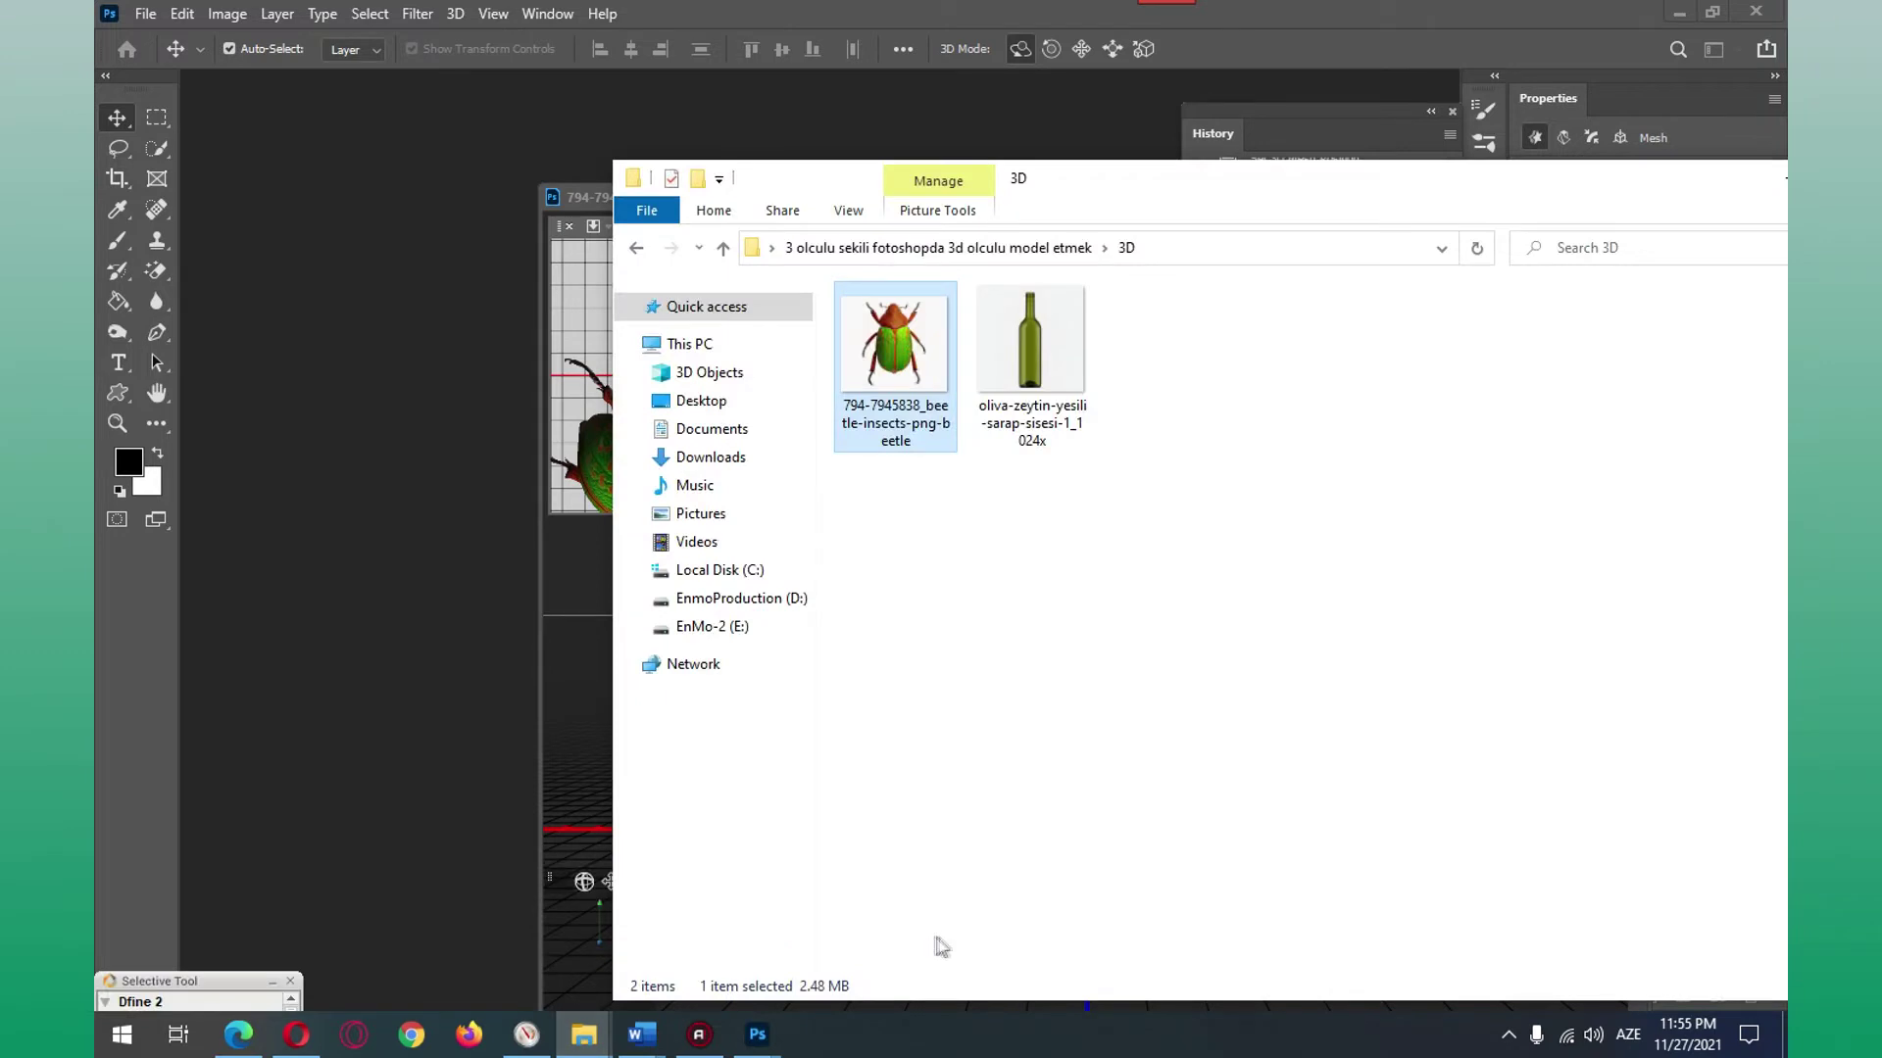
{"action": "mouse_move", "coordinate": [1033, 349]}
{"action": "left_mouse_down"}
{"action": "mouse_move", "coordinate": [790, 524]}
{"action": "mouse_move", "coordinate": [326, 266]}
{"action": "left_mouse_up"}
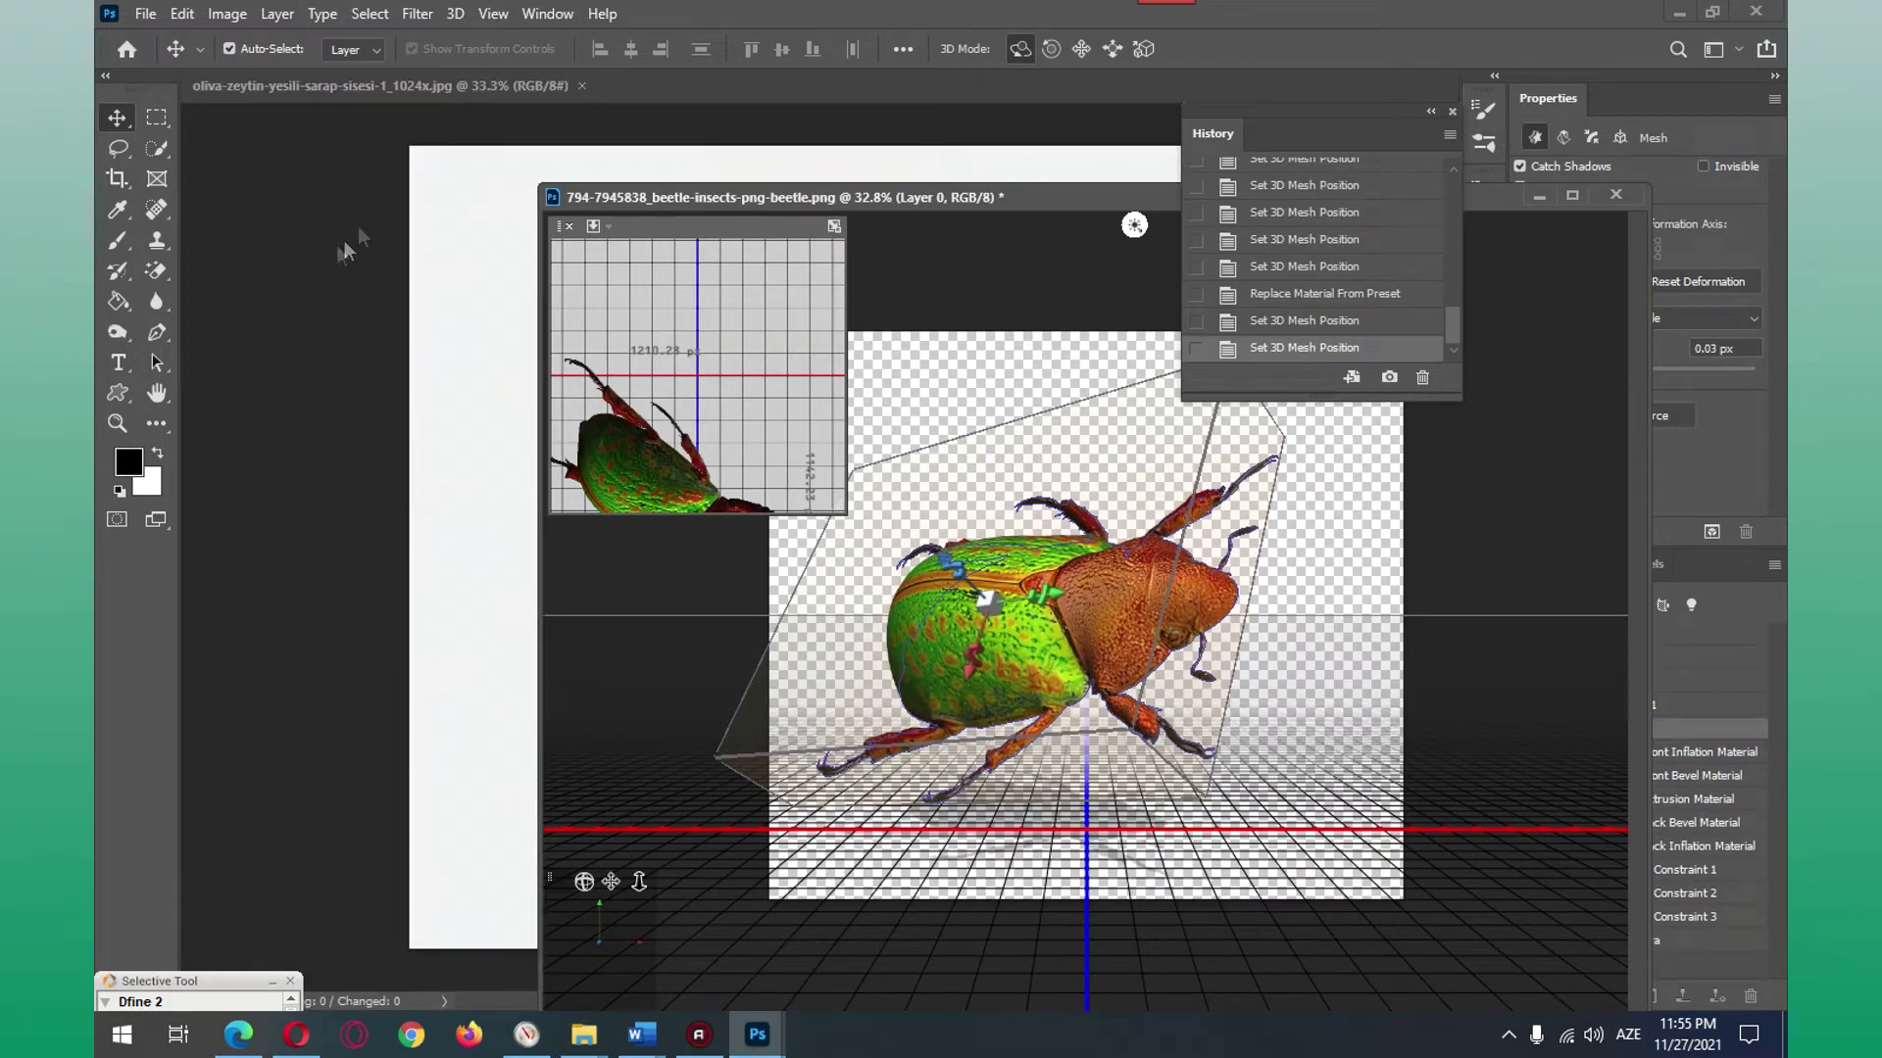
{"action": "left_click_drag", "start_coordinate": [404, 87], "coordinate": [373, 134]}
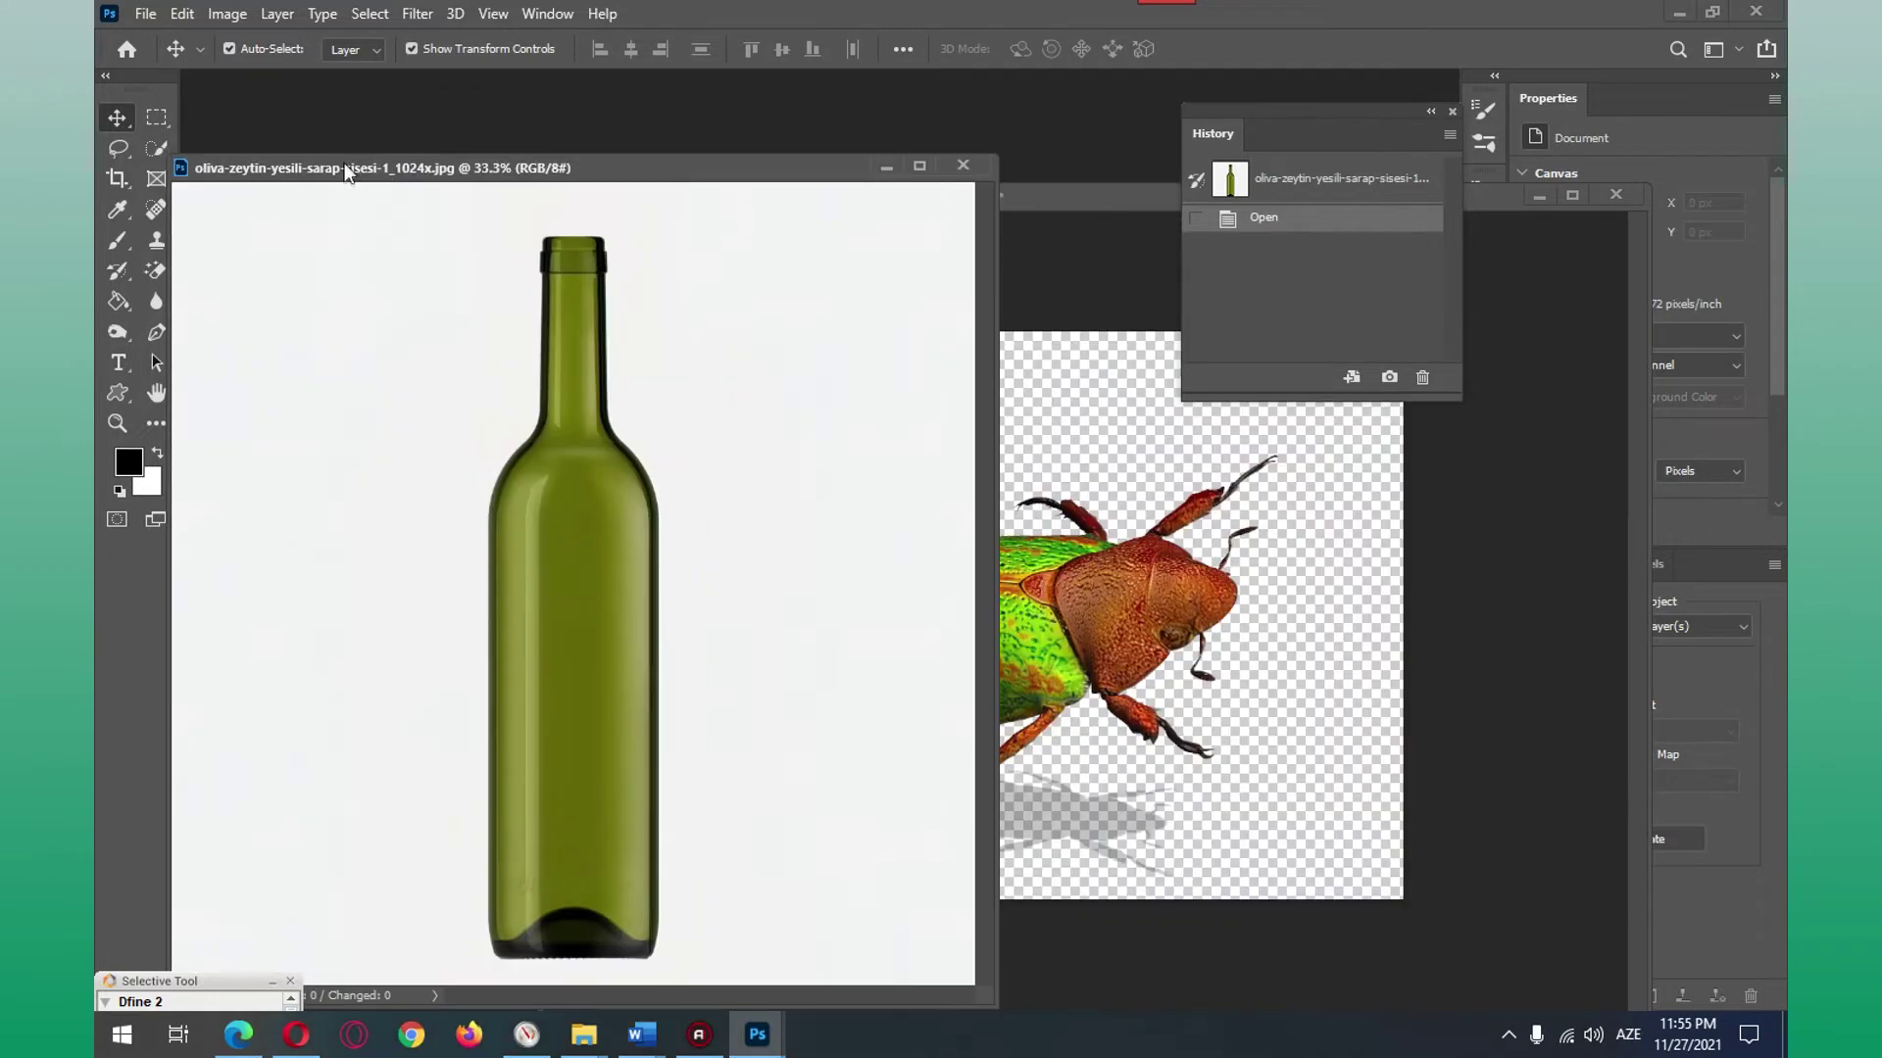
Step: Close the beetle 3D document without saving changes
{"action": "left_click_drag", "start_coordinate": [1101, 210], "coordinate": [1047, 236]}
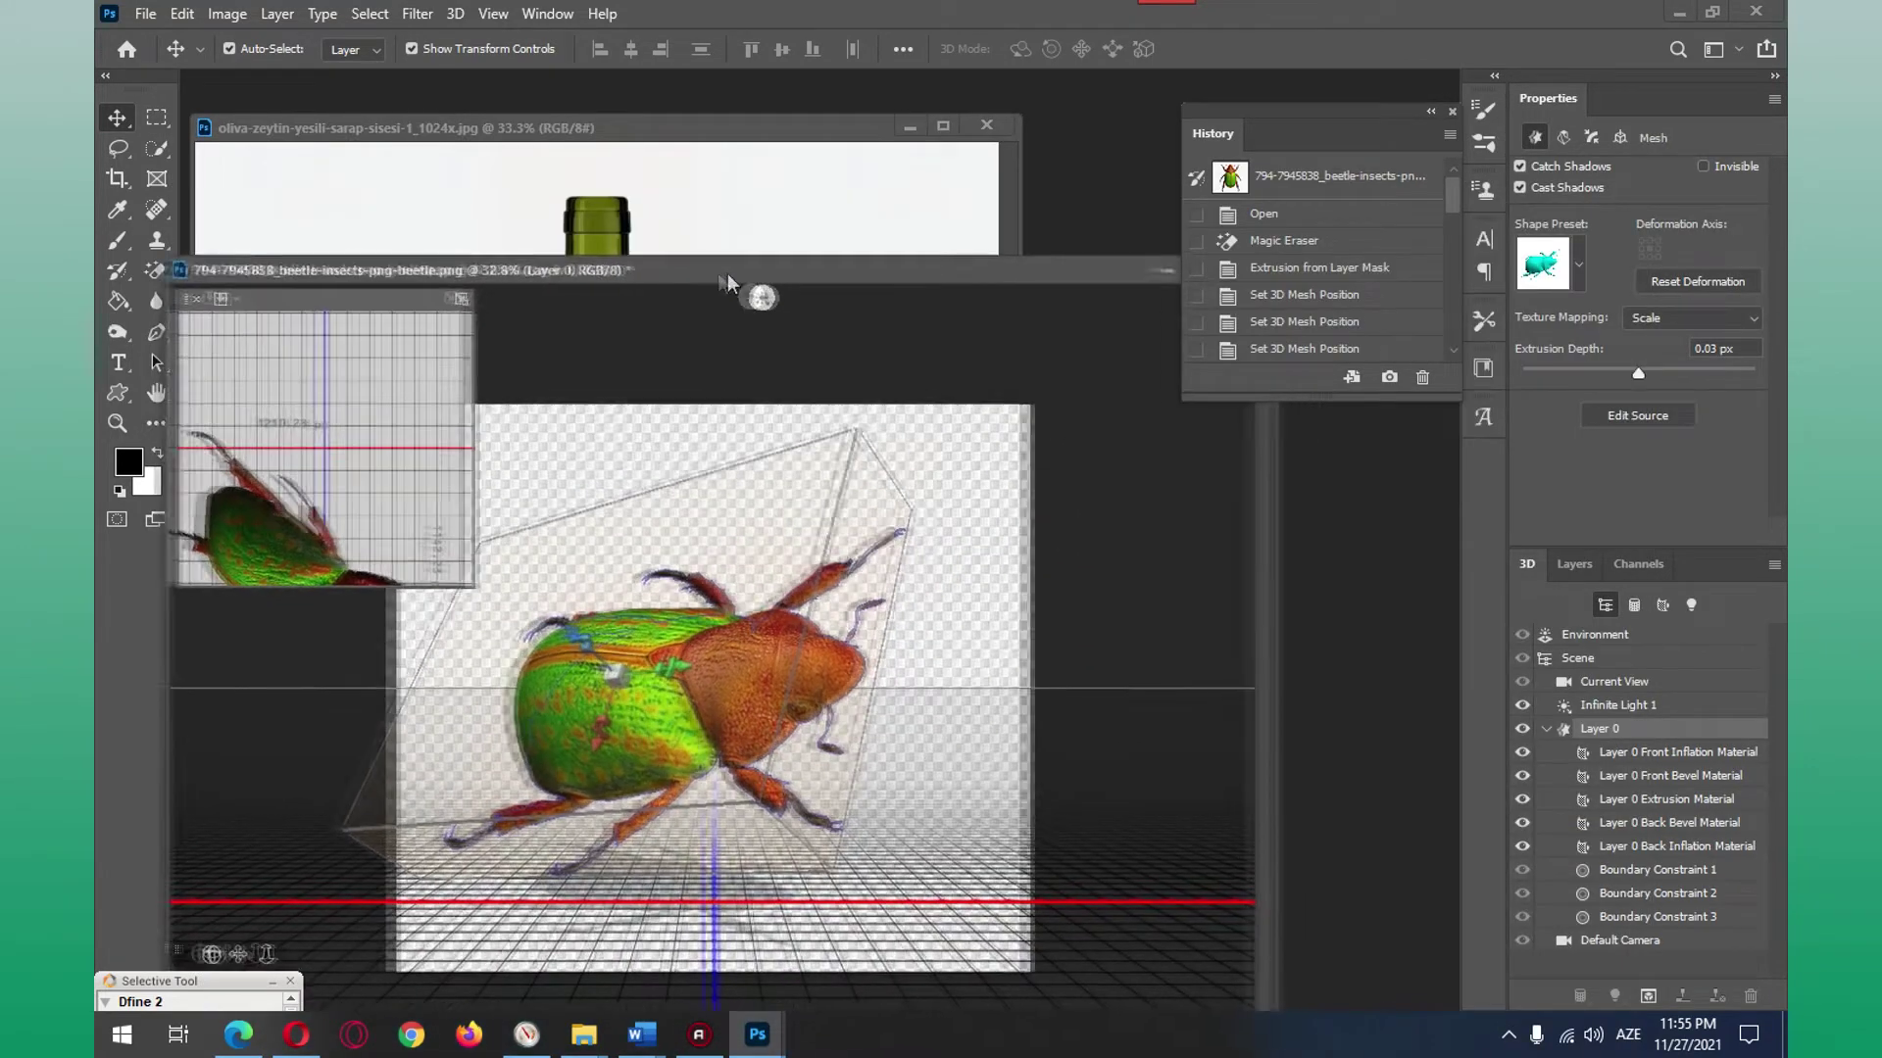
{"action": "left_click", "coordinate": [1101, 228]}
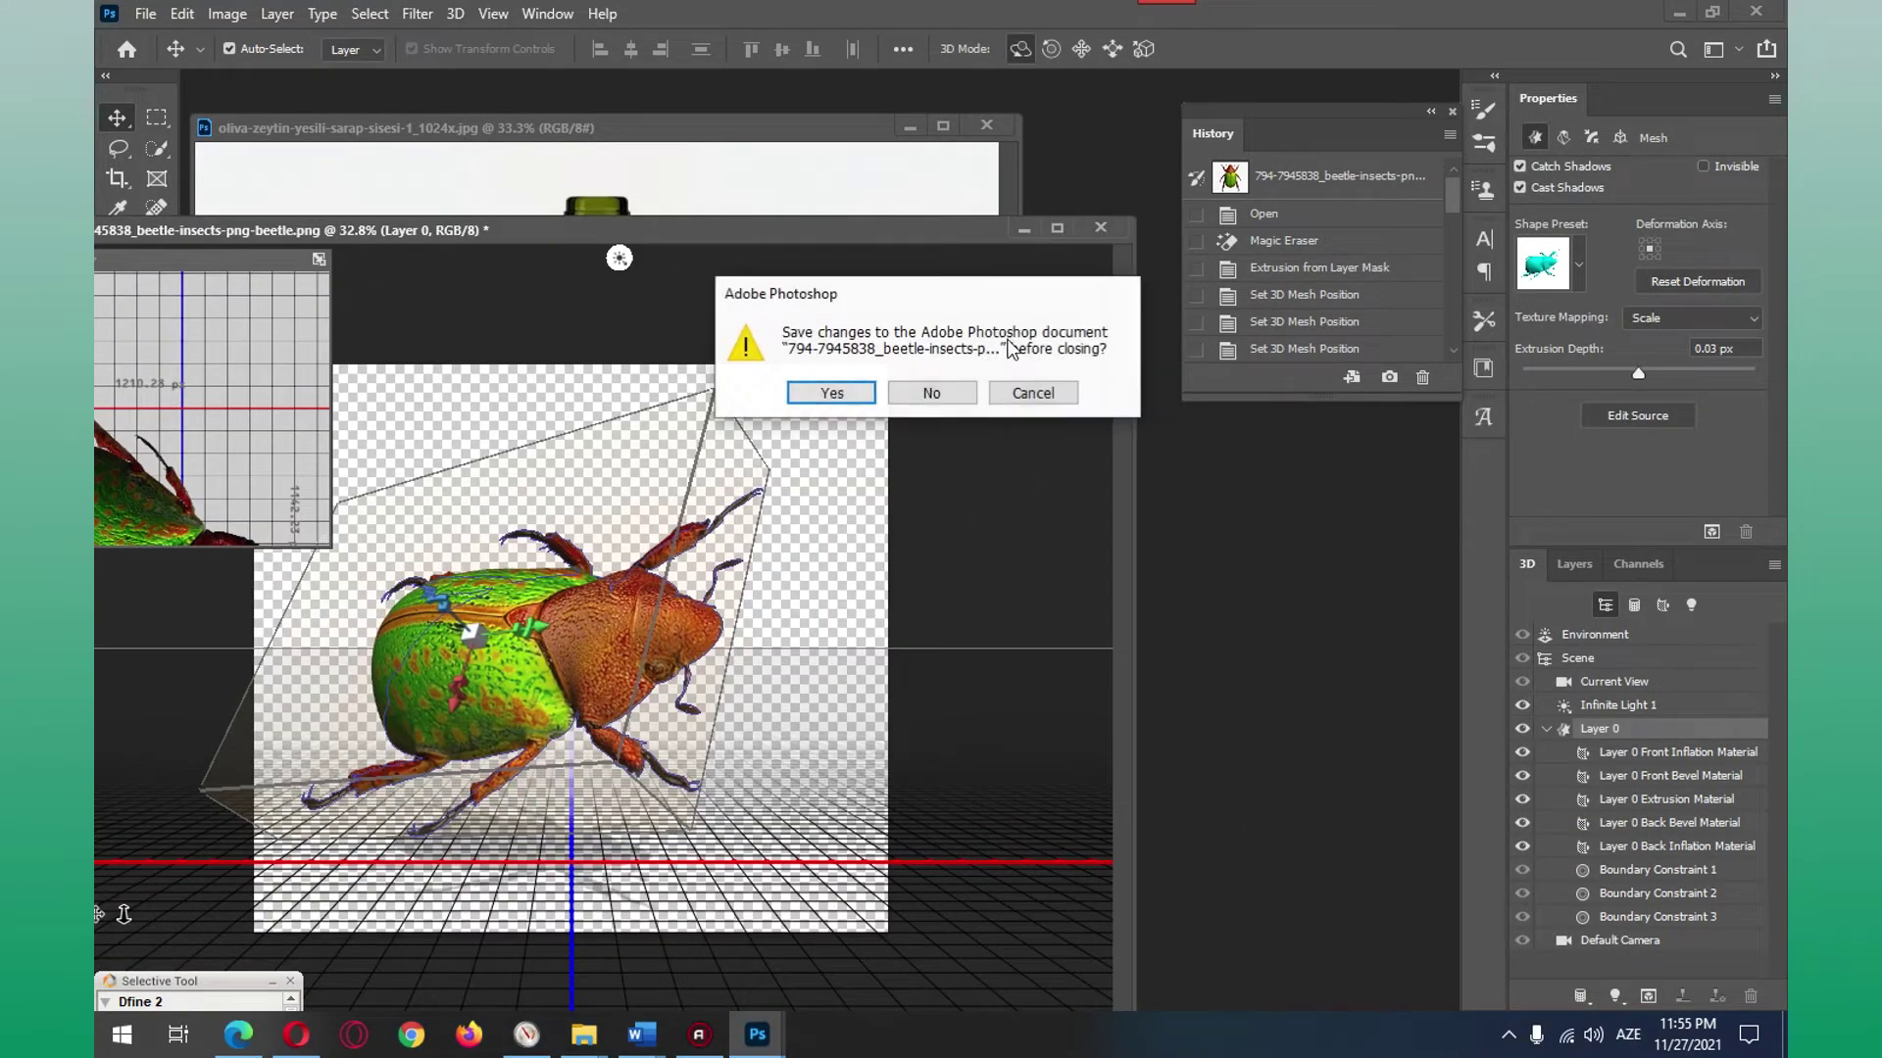
{"action": "left_click", "coordinate": [928, 397]}
{"action": "left_click_drag", "start_coordinate": [745, 128], "coordinate": [922, 128]}
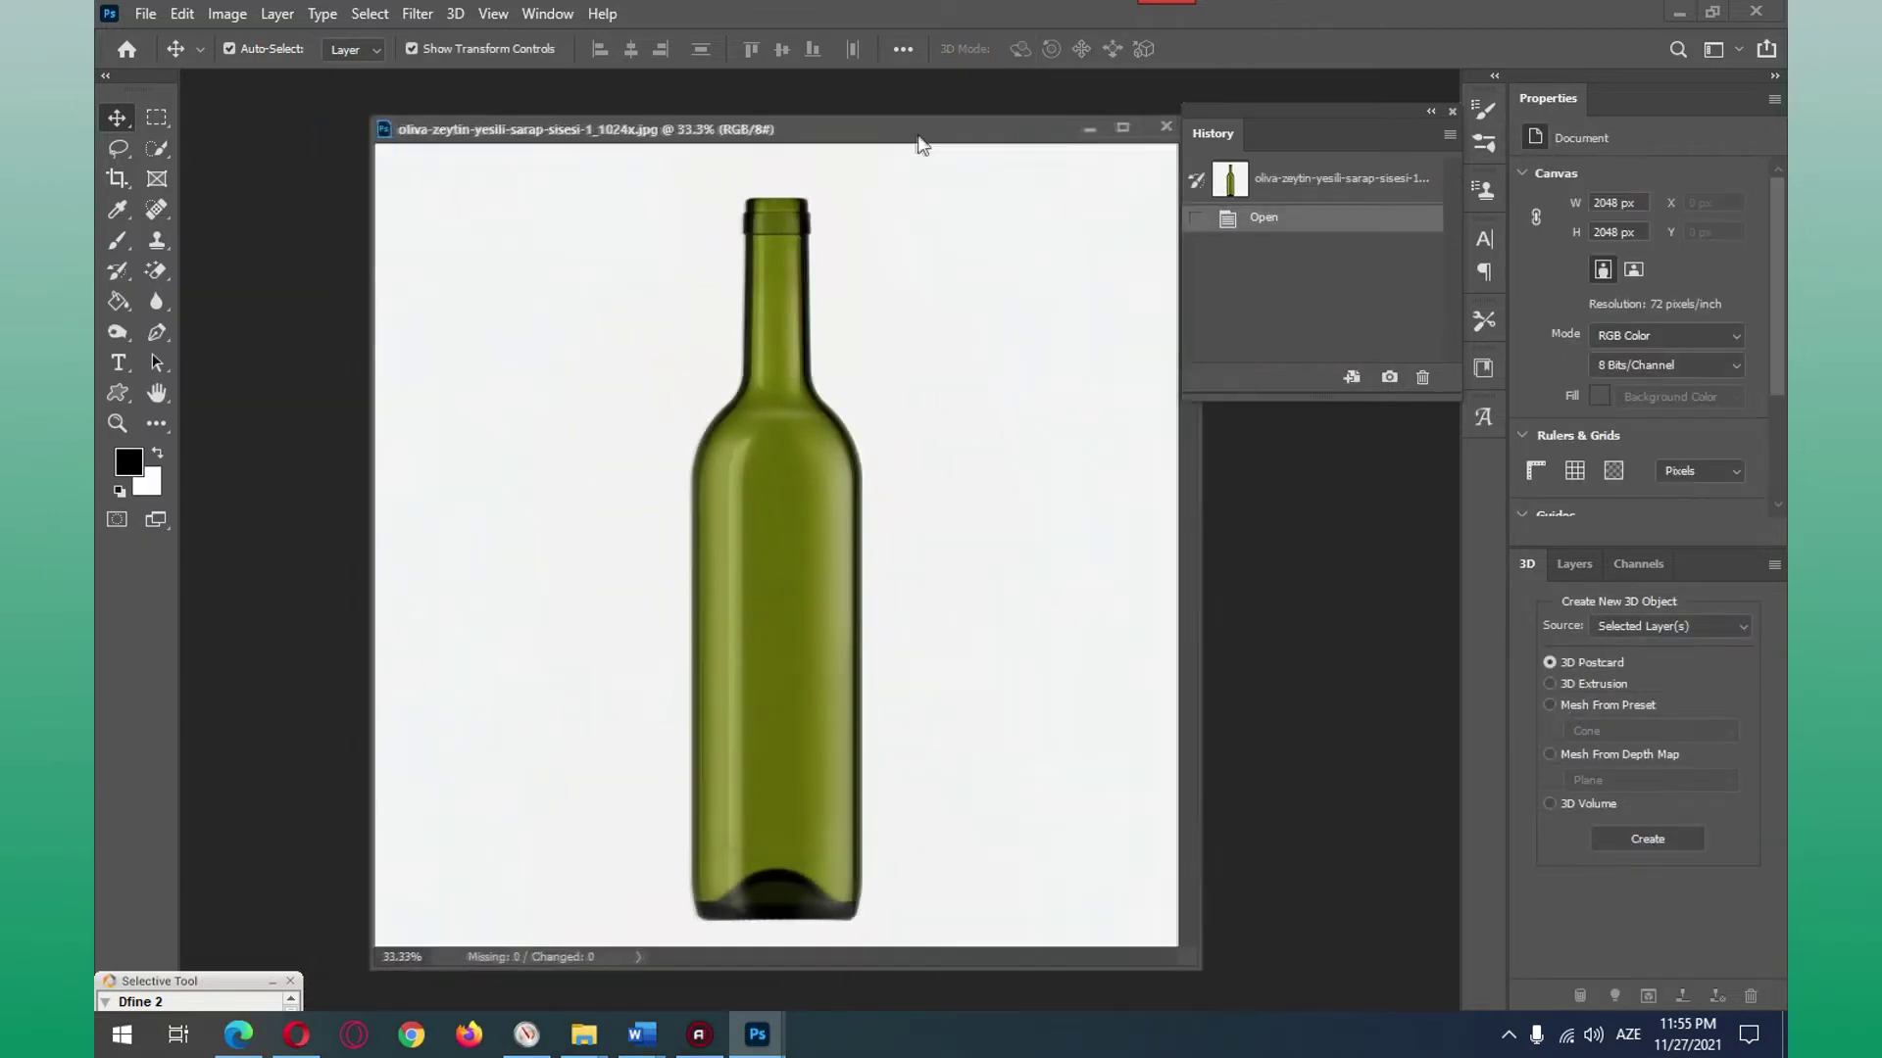
Step: Erase the bottle's white background with the Magic Eraser Tool
{"action": "scroll", "coordinate": [836, 551], "scroll_direction": "up", "scroll_amount": 2}
{"action": "scroll", "coordinate": [836, 551], "scroll_direction": "down", "scroll_amount": 3}
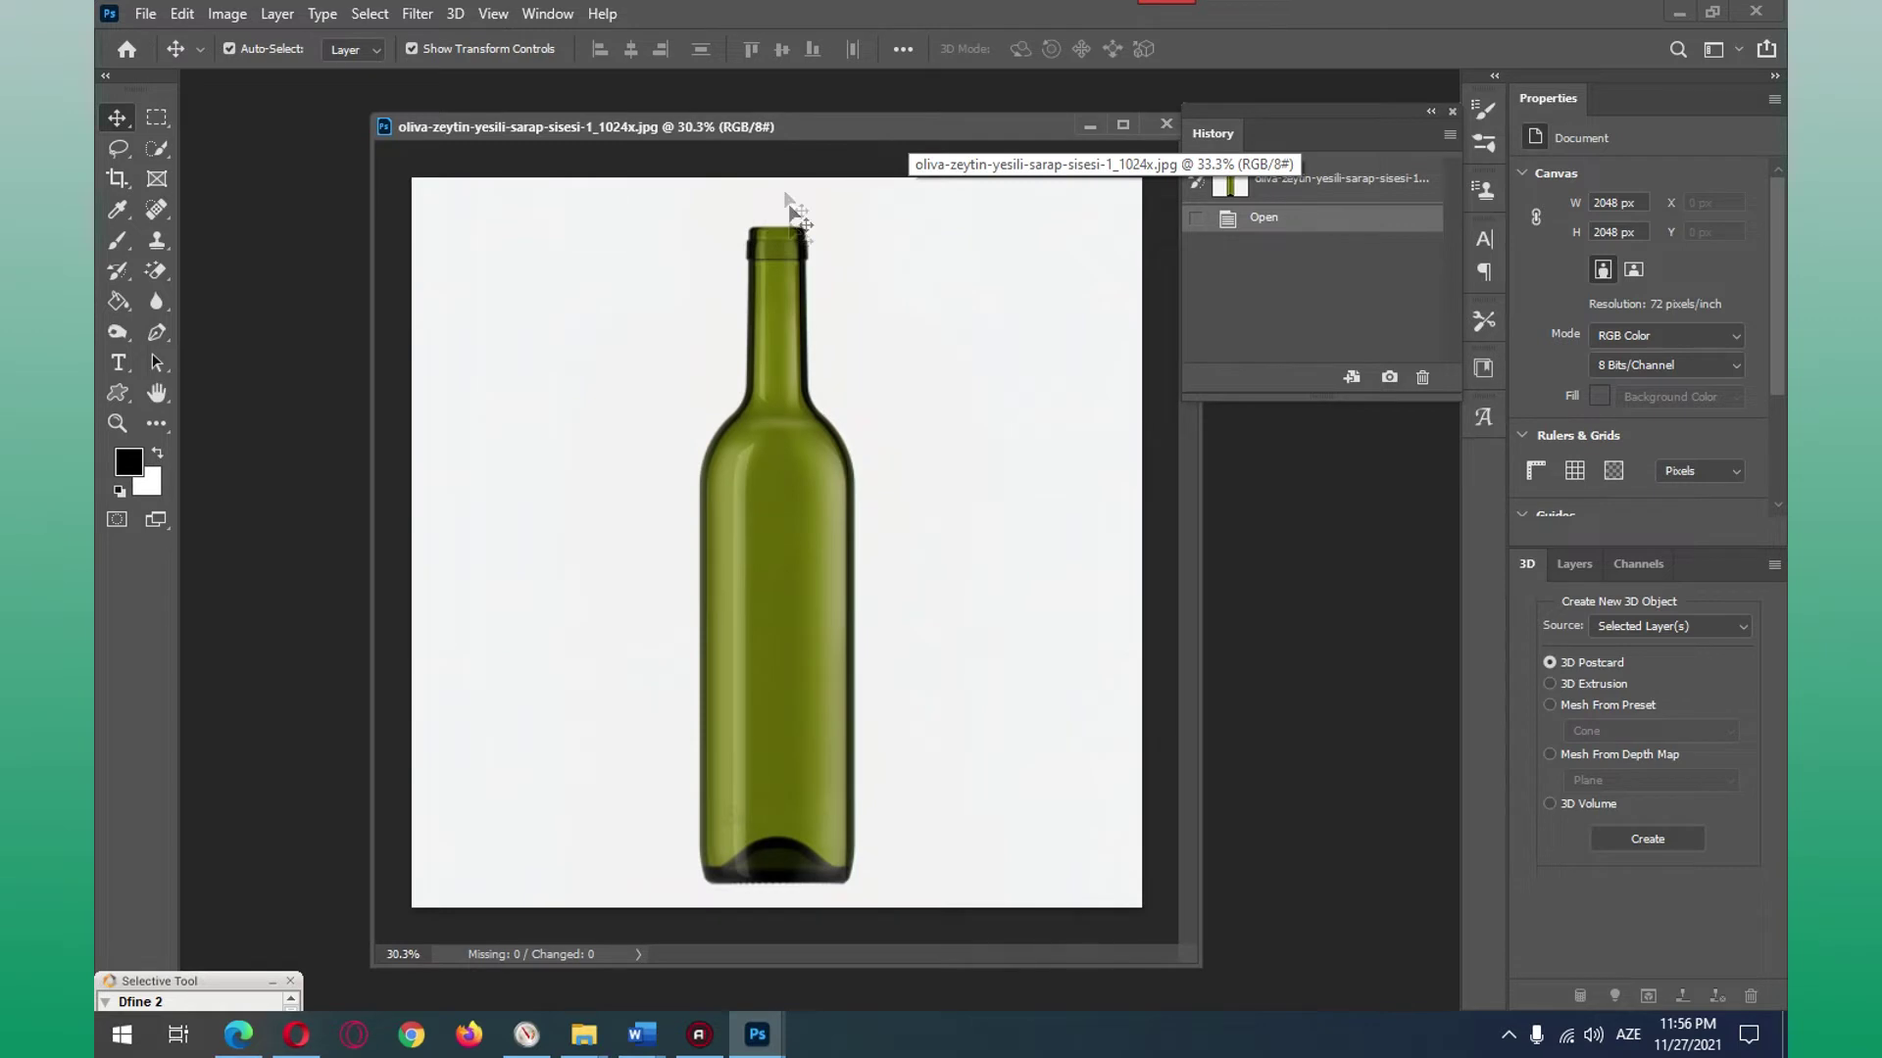
{"action": "scroll", "coordinate": [709, 402], "scroll_direction": "up", "scroll_amount": 1}
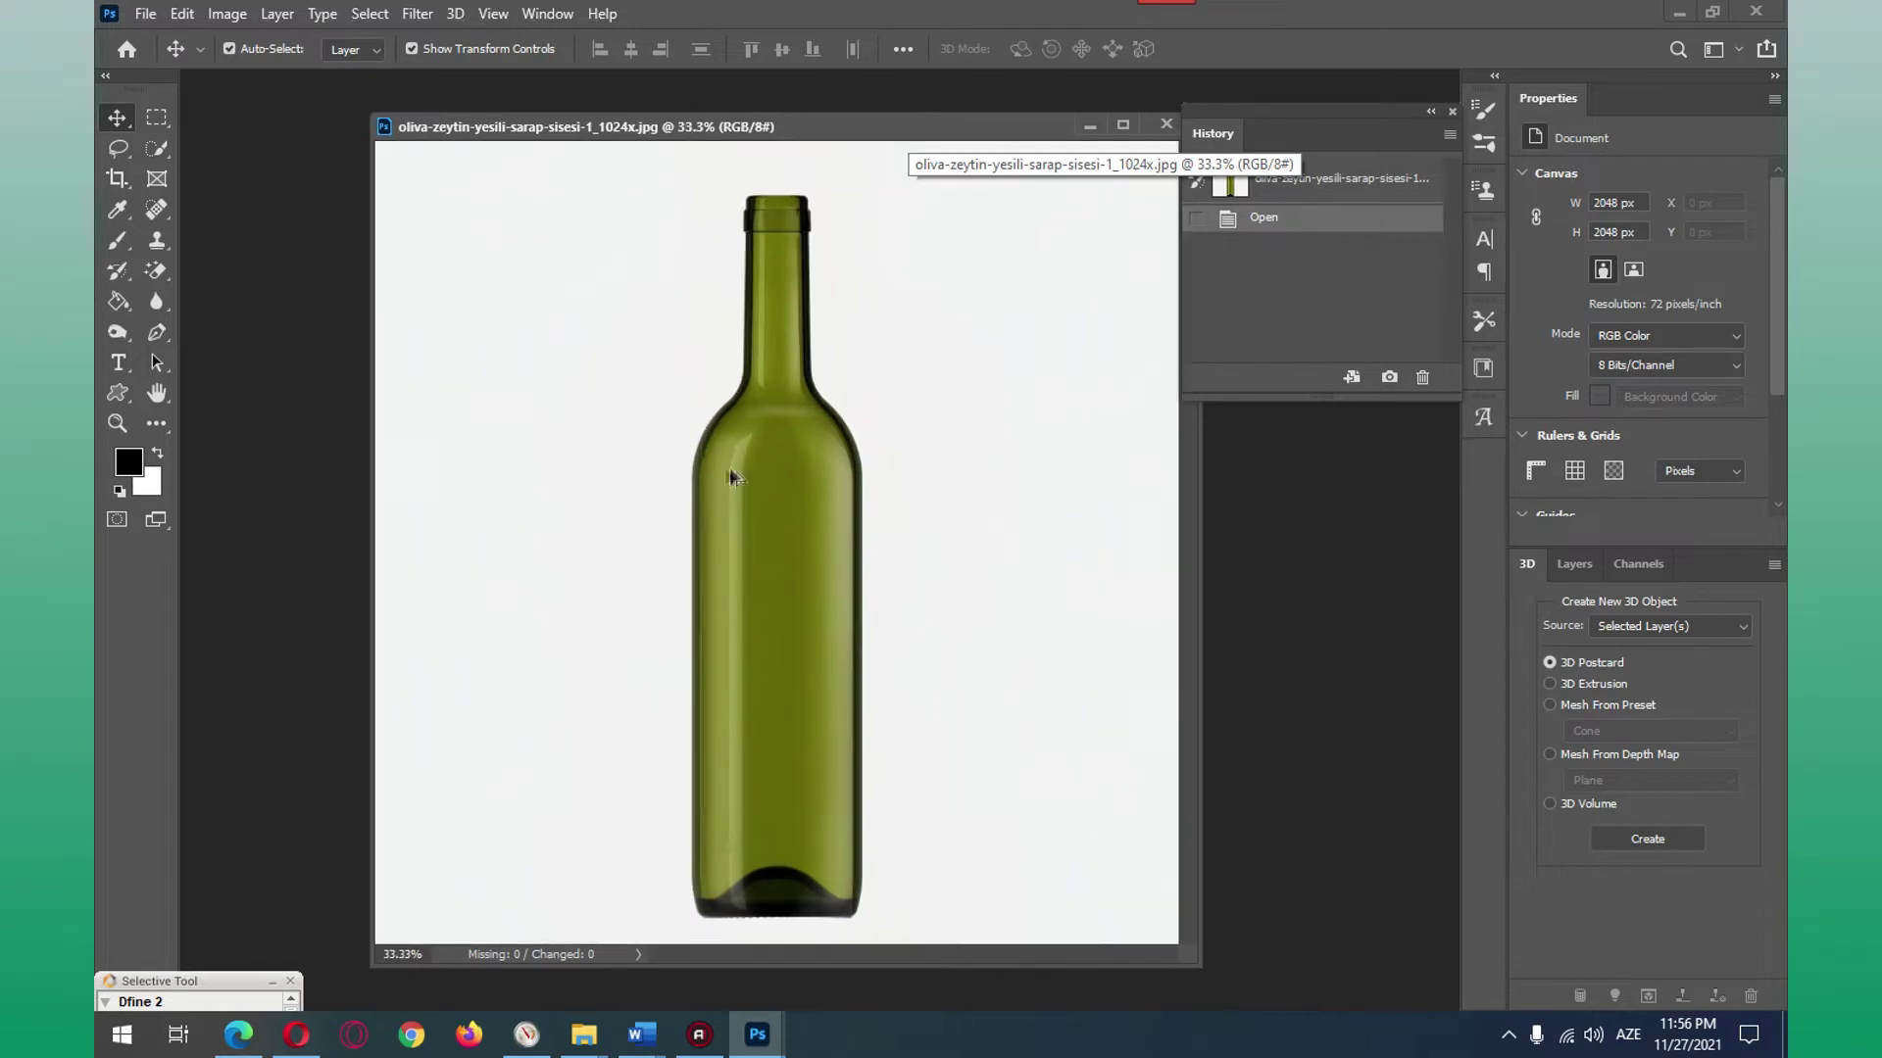
{"action": "left_click", "coordinate": [156, 268]}
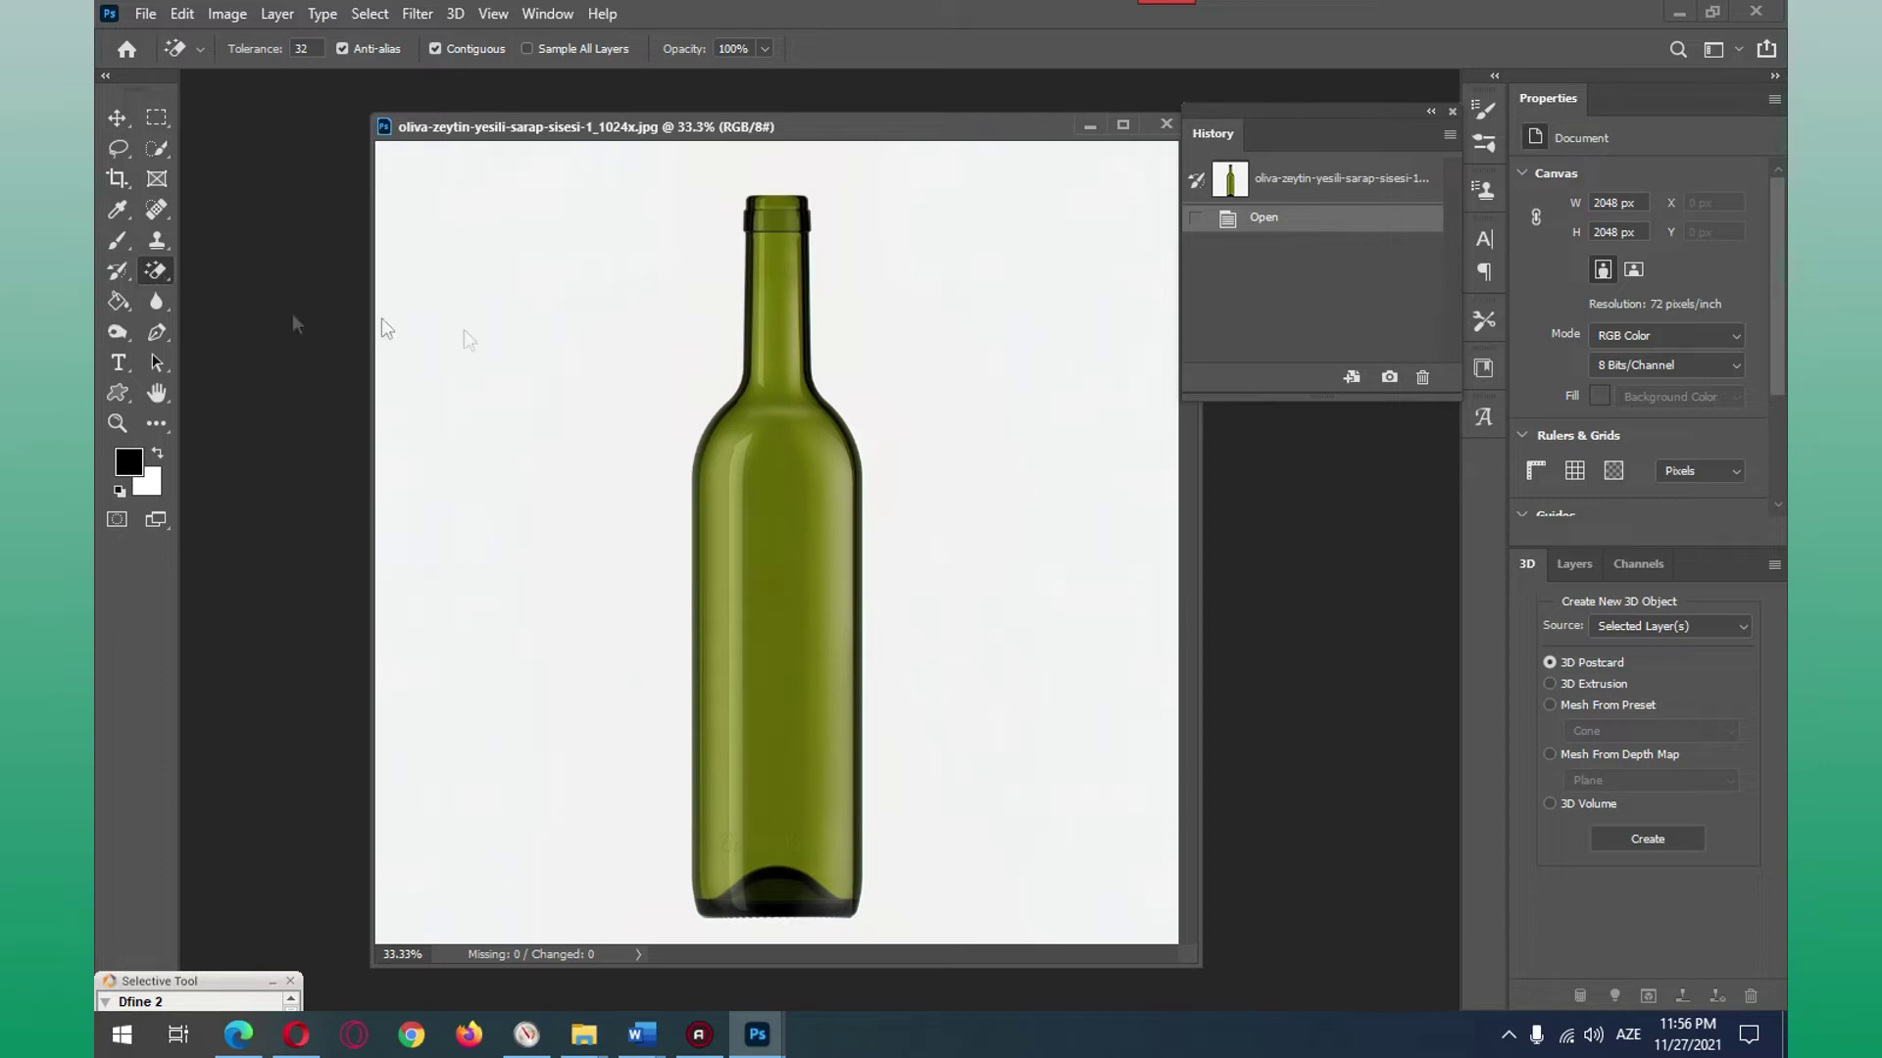
{"action": "left_click", "coordinate": [539, 257]}
Step: Switch back to the Move Tool and reposition the bottle document window
{"action": "scroll", "coordinate": [1010, 496], "scroll_direction": "down", "scroll_amount": 2}
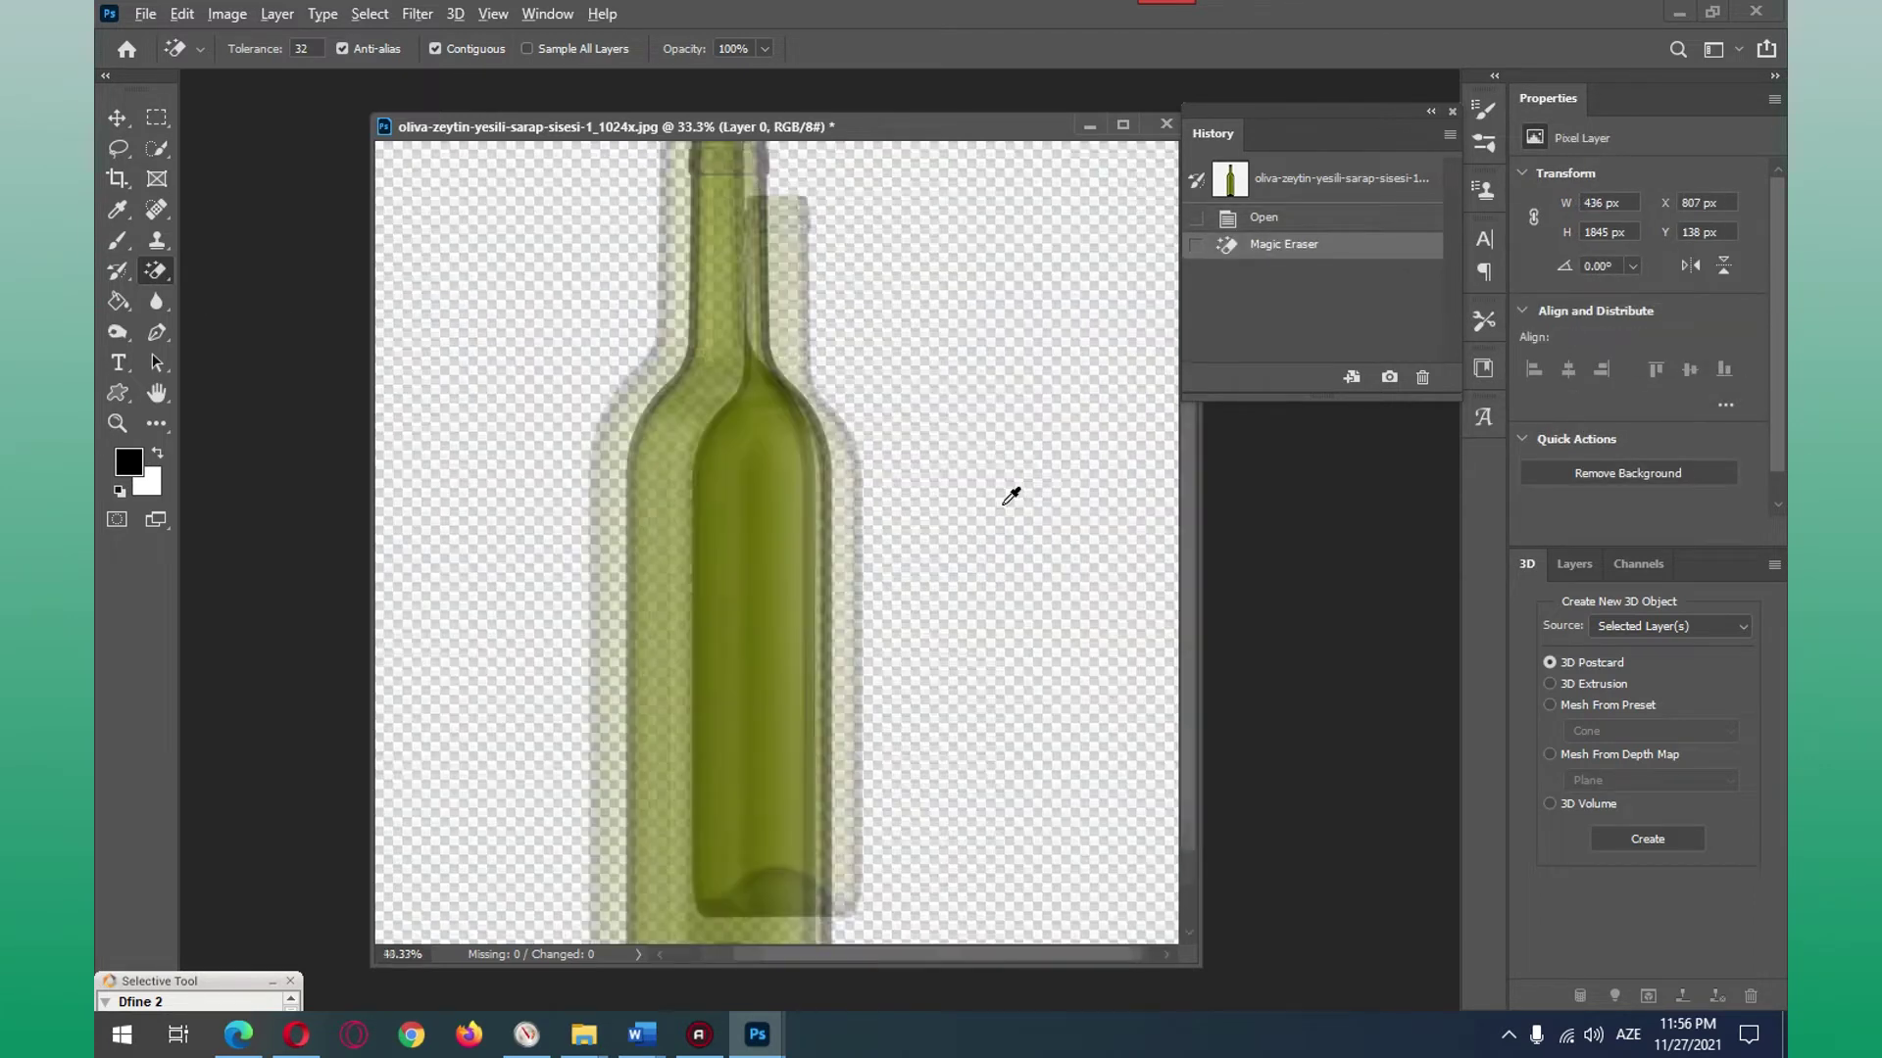
{"action": "left_click", "coordinate": [120, 118]}
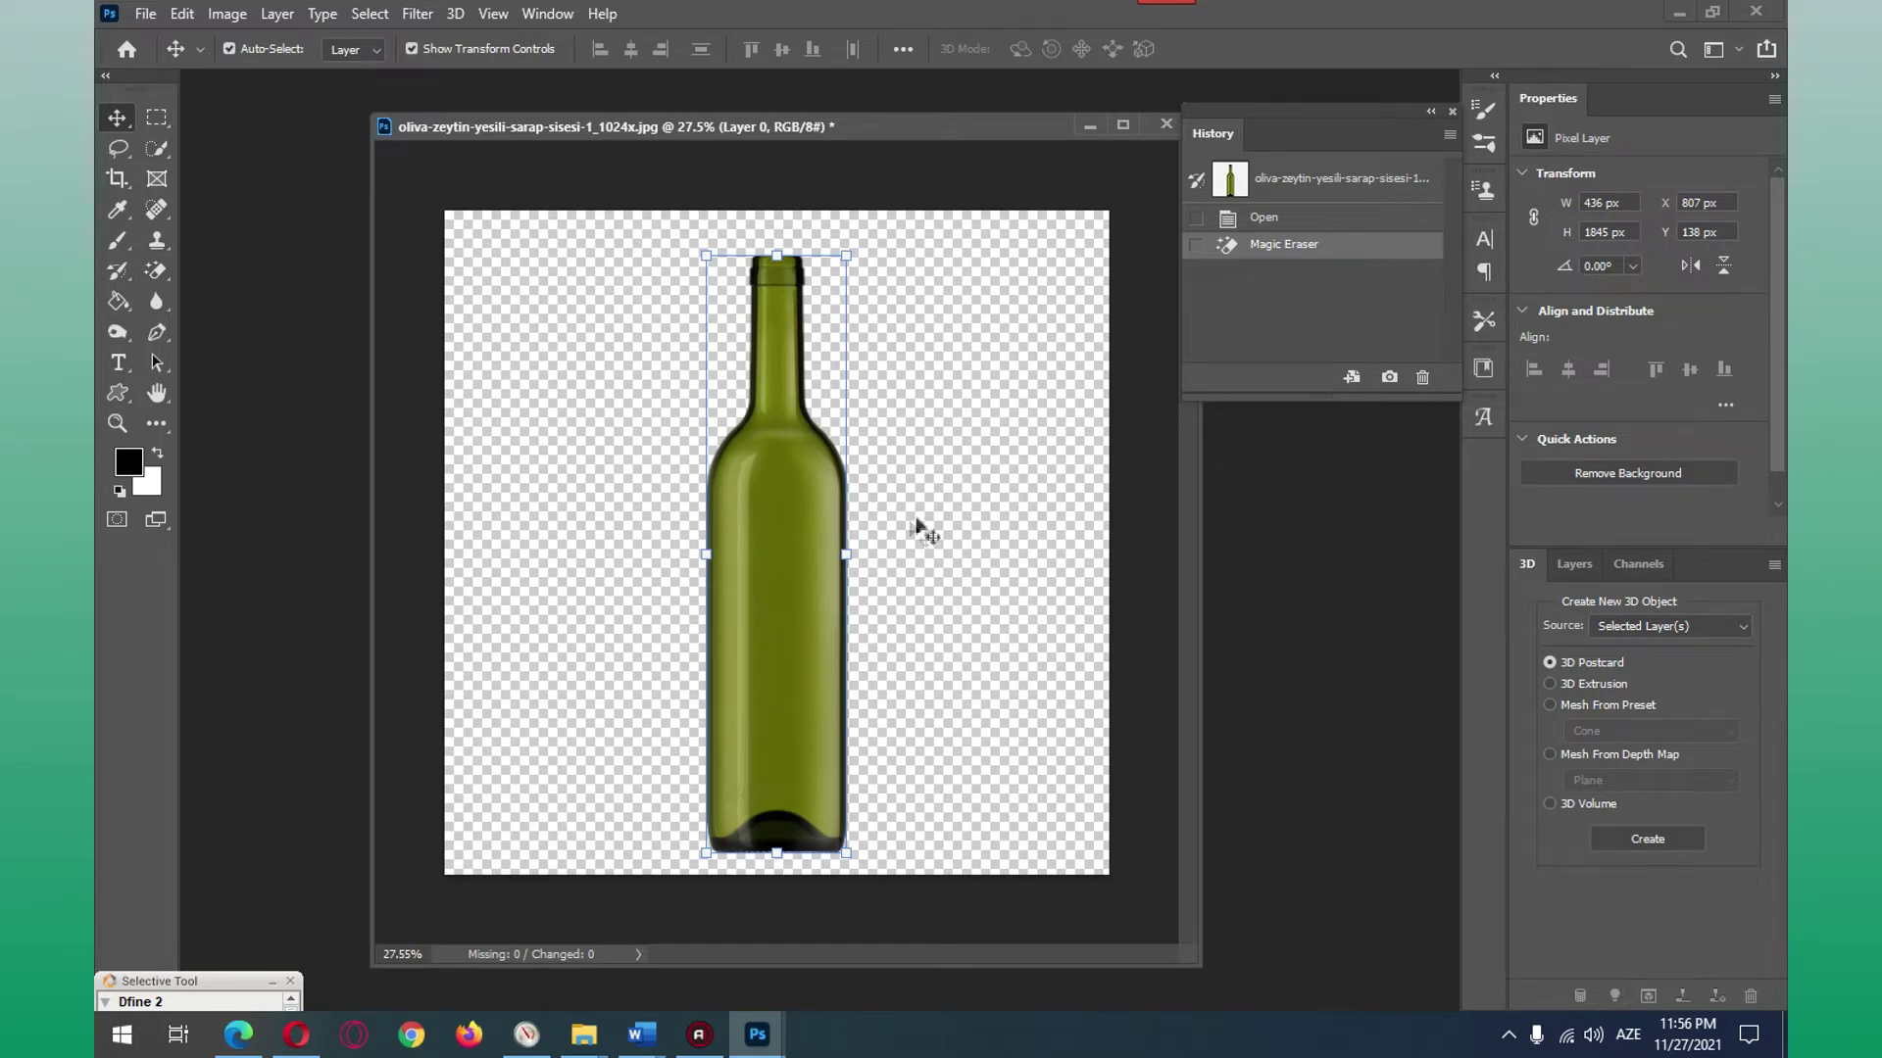
{"action": "left_click_drag", "start_coordinate": [915, 129], "coordinate": [851, 126]}
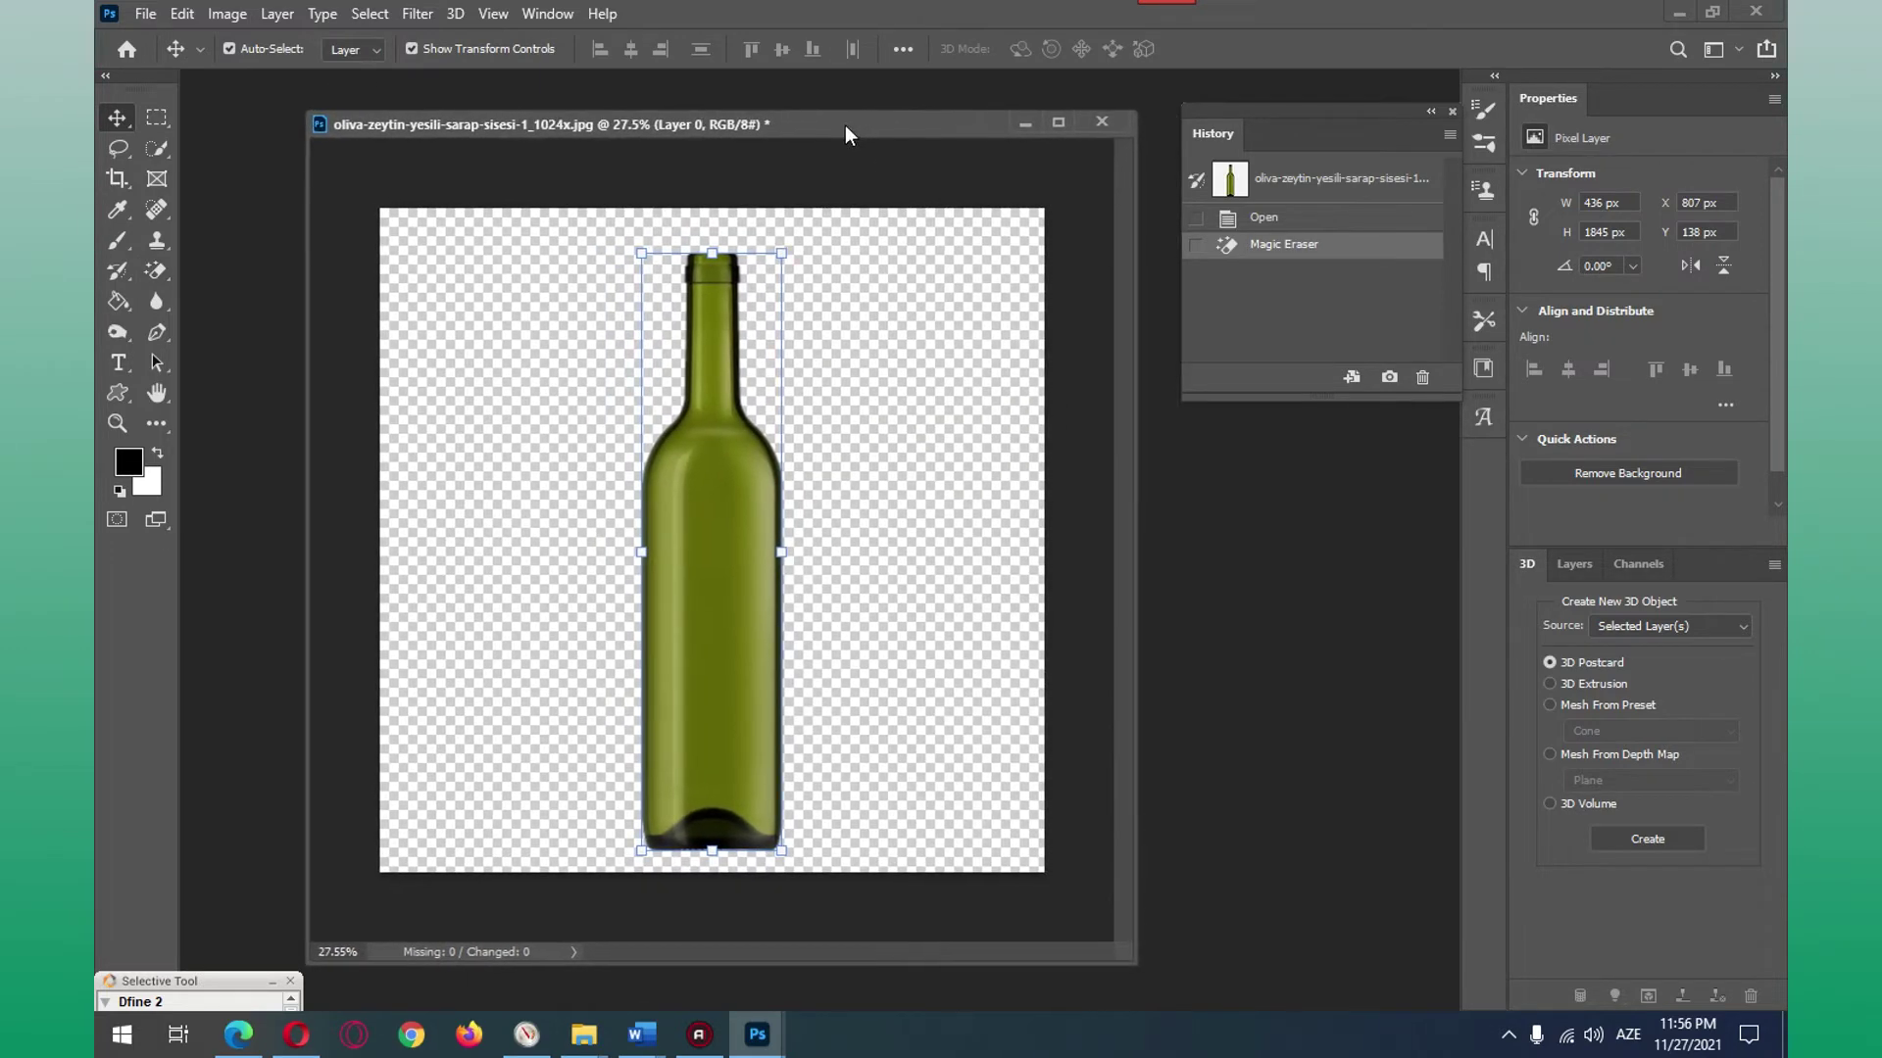
{"action": "left_click", "coordinate": [452, 16]}
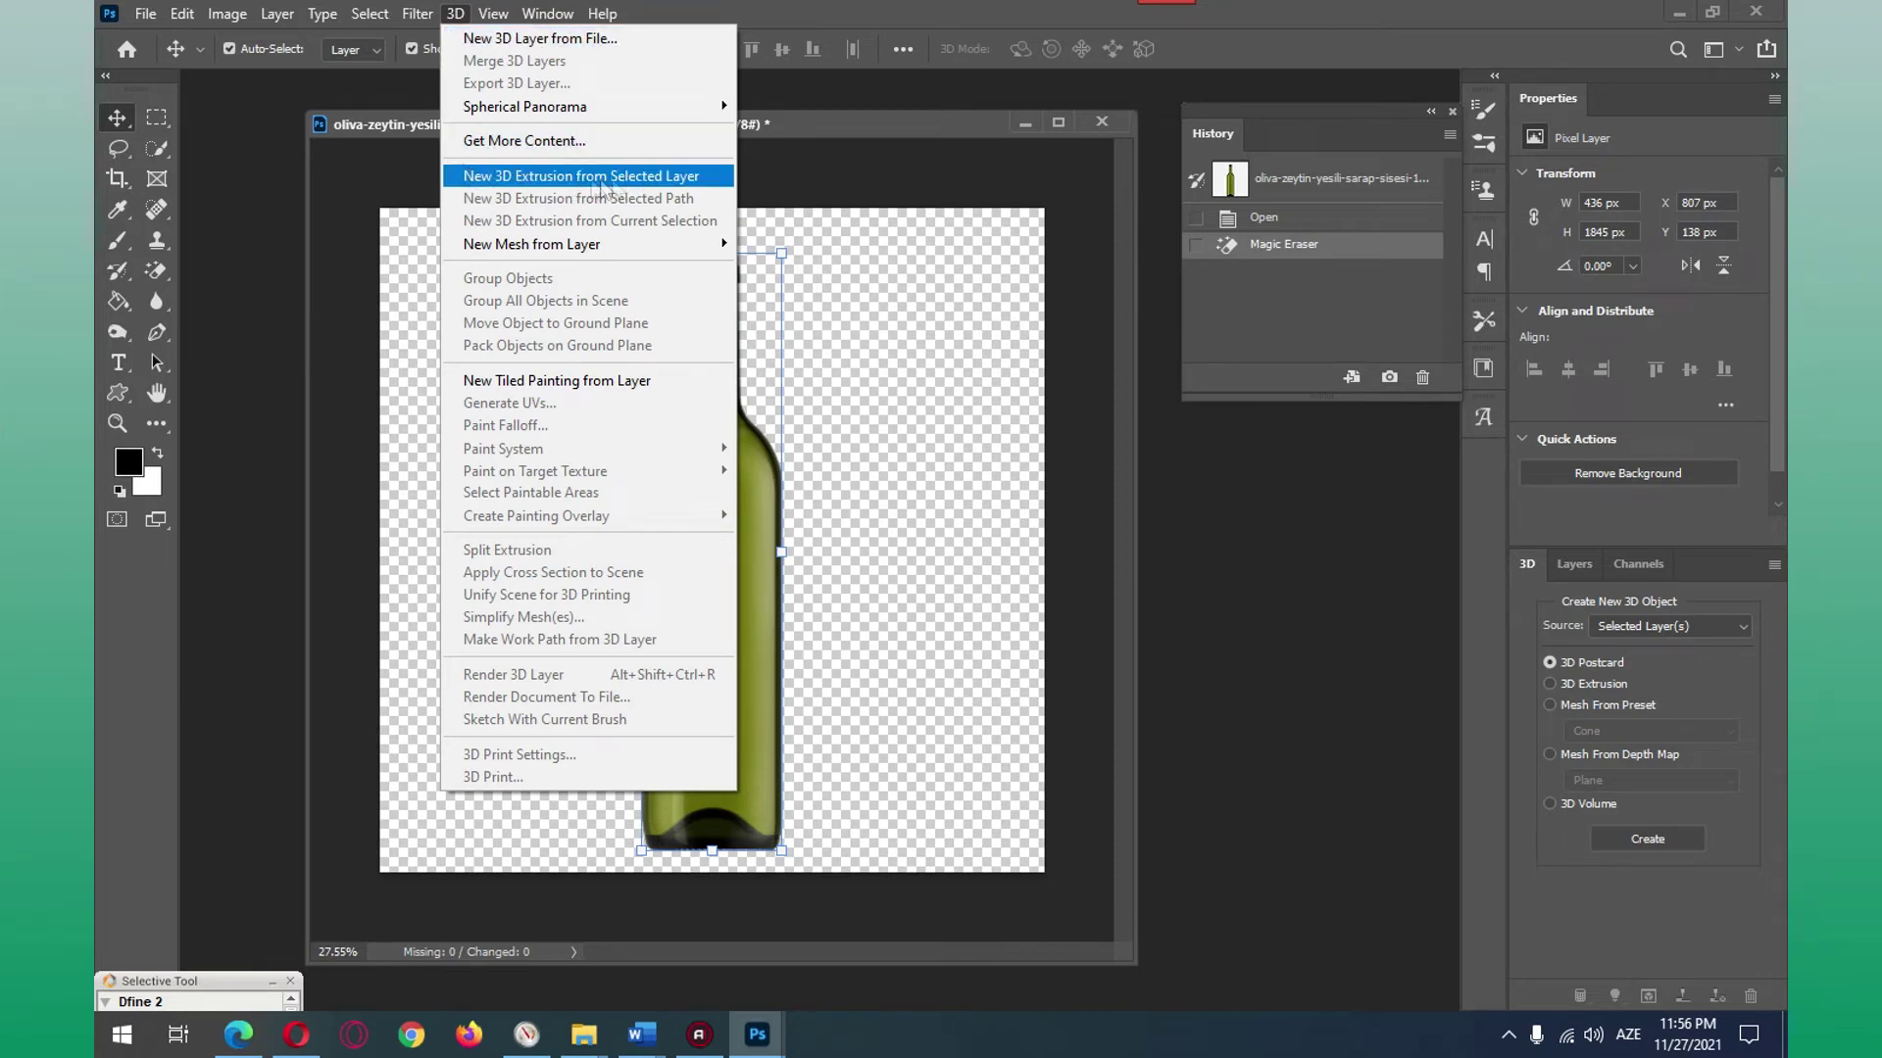
Step: Extrude the bottle into a 3D object about 438 px deep and browse Shape Presets
{"action": "left_click", "coordinate": [616, 179]}
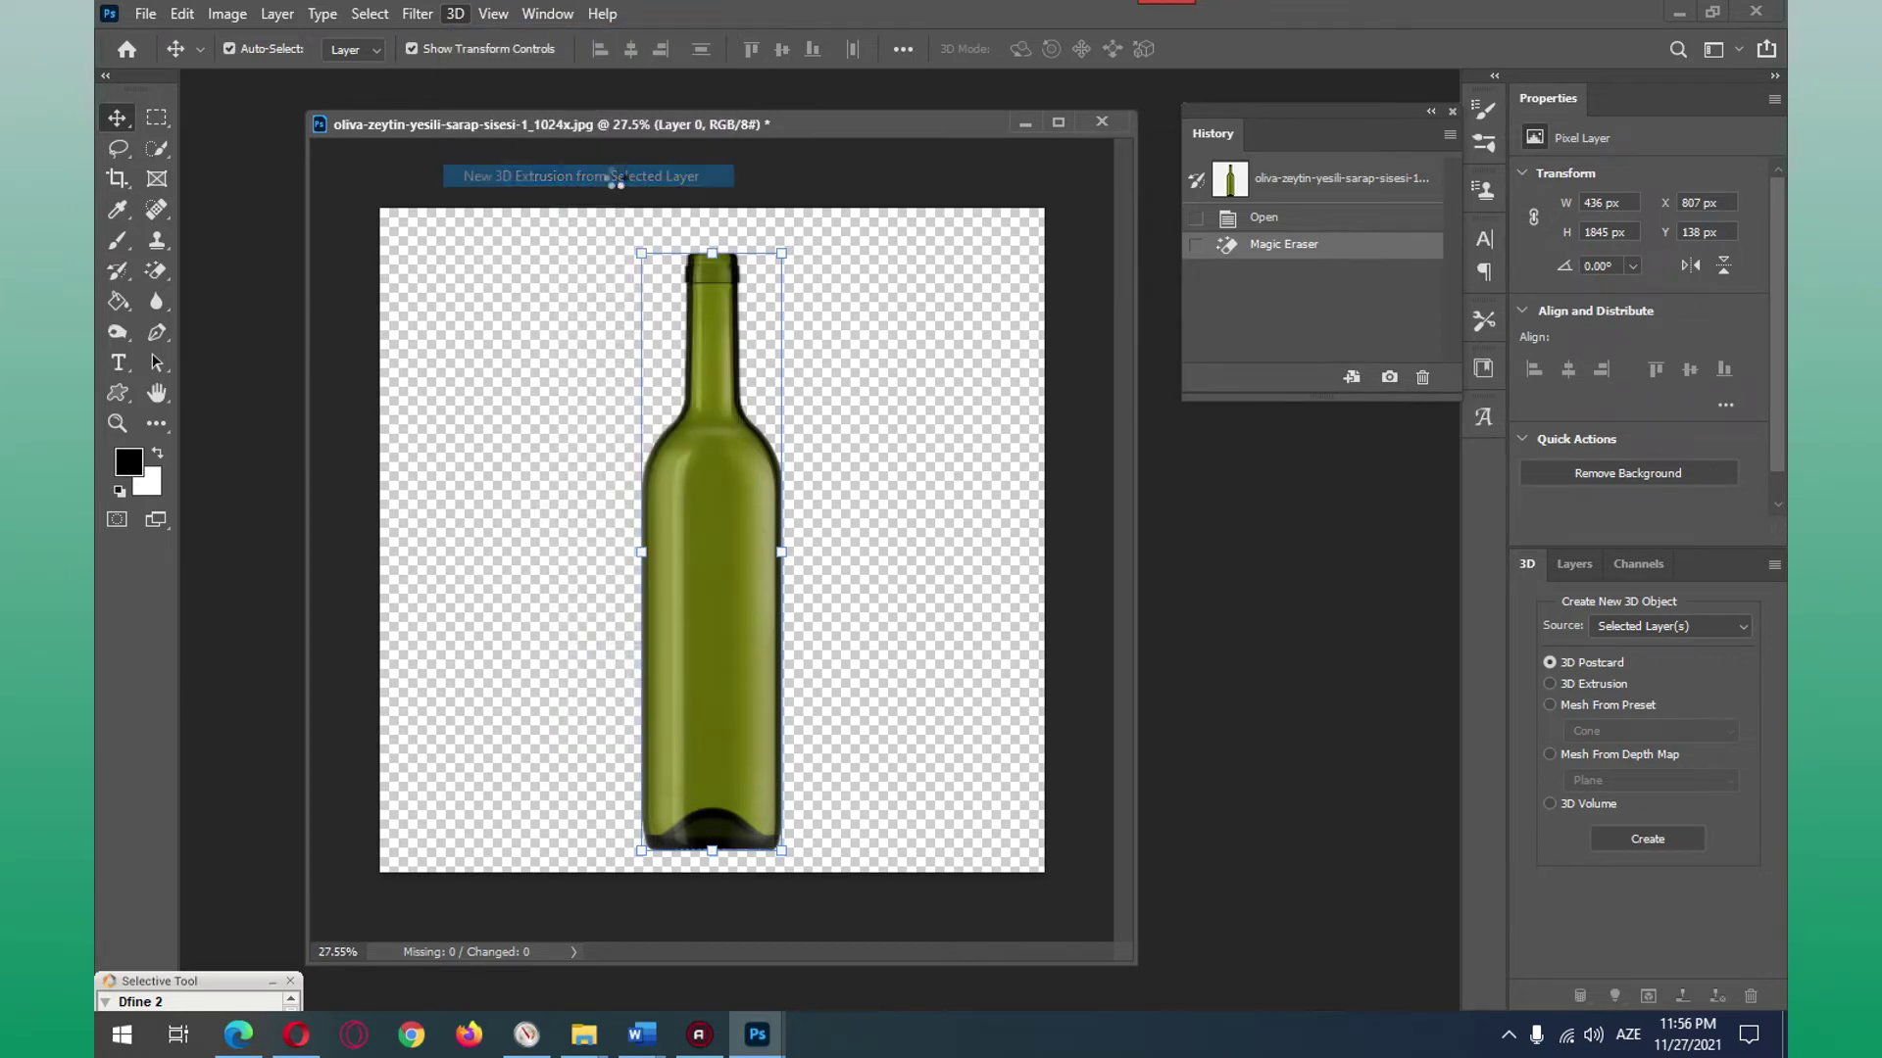
{"action": "mouse_move", "coordinate": [983, 512]}
{"action": "left_mouse_down"}
{"action": "mouse_move", "coordinate": [861, 546]}
{"action": "mouse_move", "coordinate": [941, 697]}
{"action": "mouse_move", "coordinate": [873, 551]}
{"action": "mouse_move", "coordinate": [970, 453]}
{"action": "mouse_move", "coordinate": [978, 537]}
{"action": "mouse_move", "coordinate": [843, 549]}
{"action": "mouse_move", "coordinate": [920, 624]}
{"action": "mouse_move", "coordinate": [870, 643]}
{"action": "mouse_move", "coordinate": [948, 495]}
{"action": "mouse_move", "coordinate": [924, 571]}
{"action": "mouse_move", "coordinate": [891, 554]}
{"action": "left_mouse_up"}
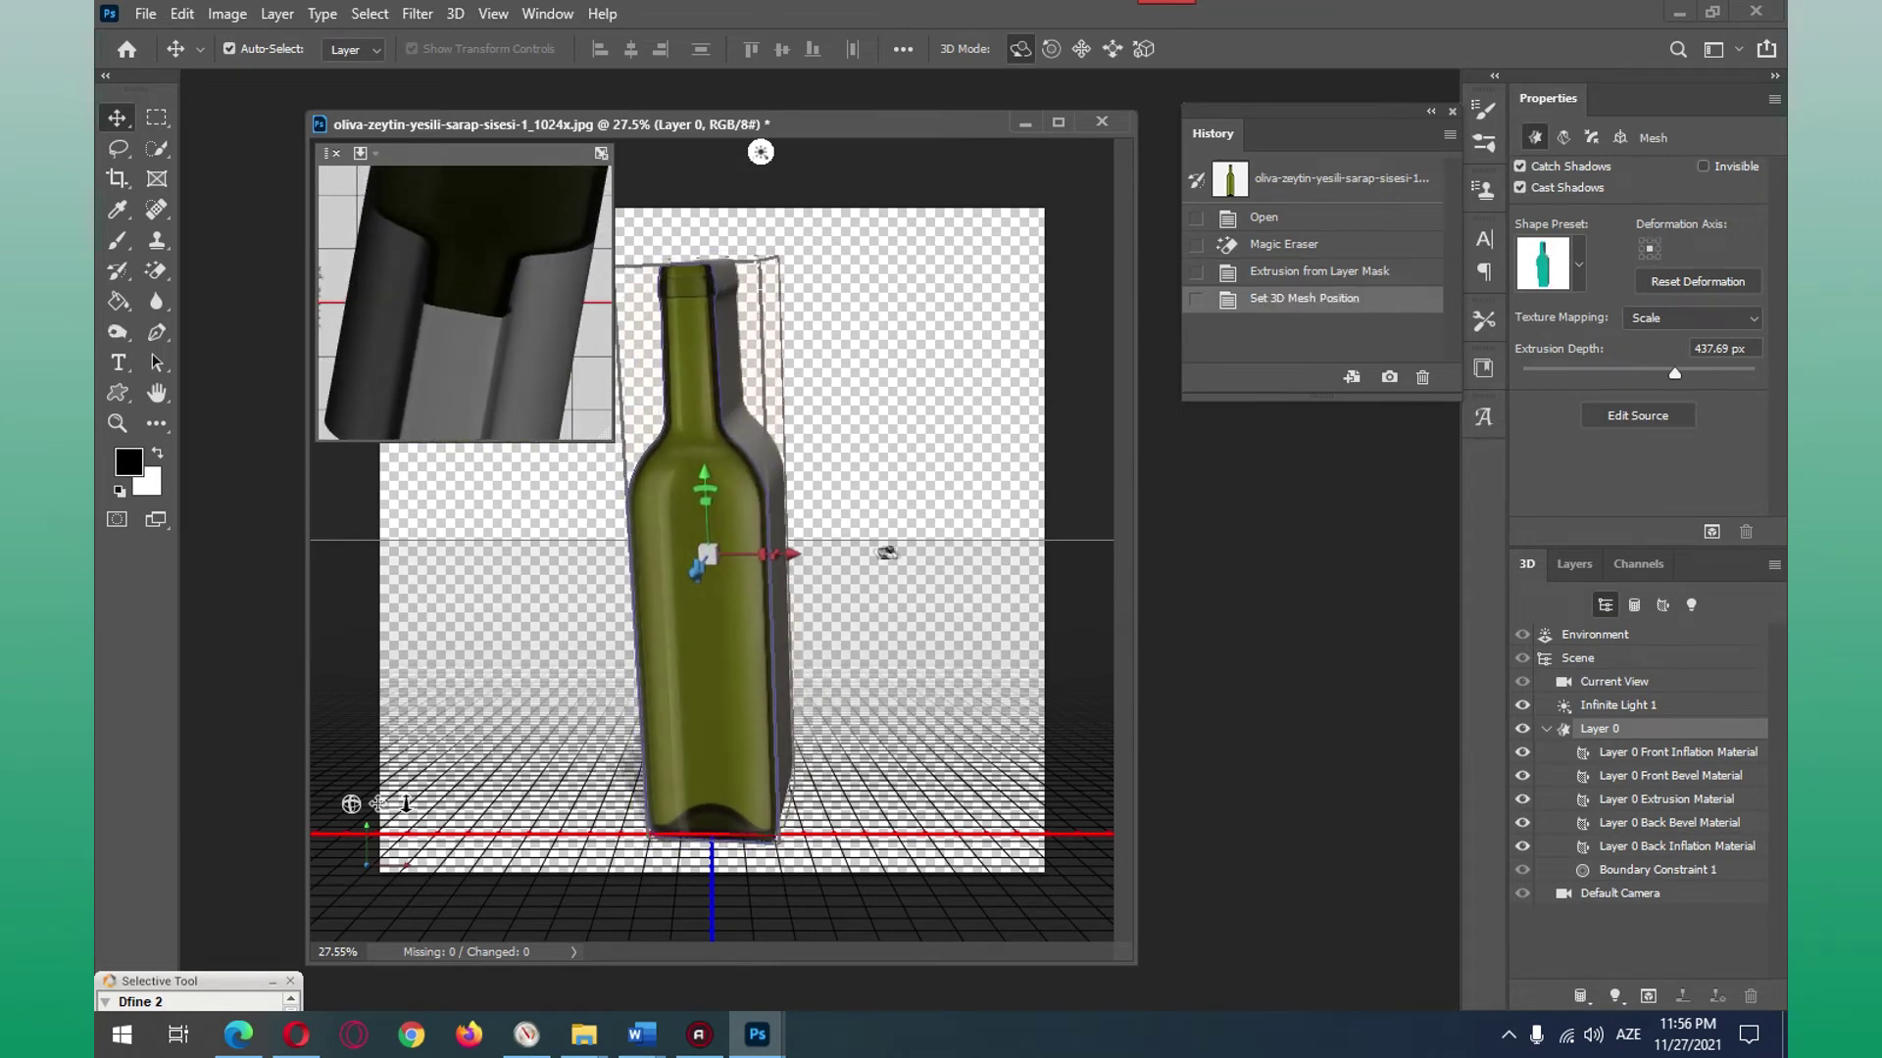
{"action": "left_click", "coordinate": [1580, 271]}
{"action": "left_click_drag", "start_coordinate": [1642, 344], "coordinate": [1638, 427]}
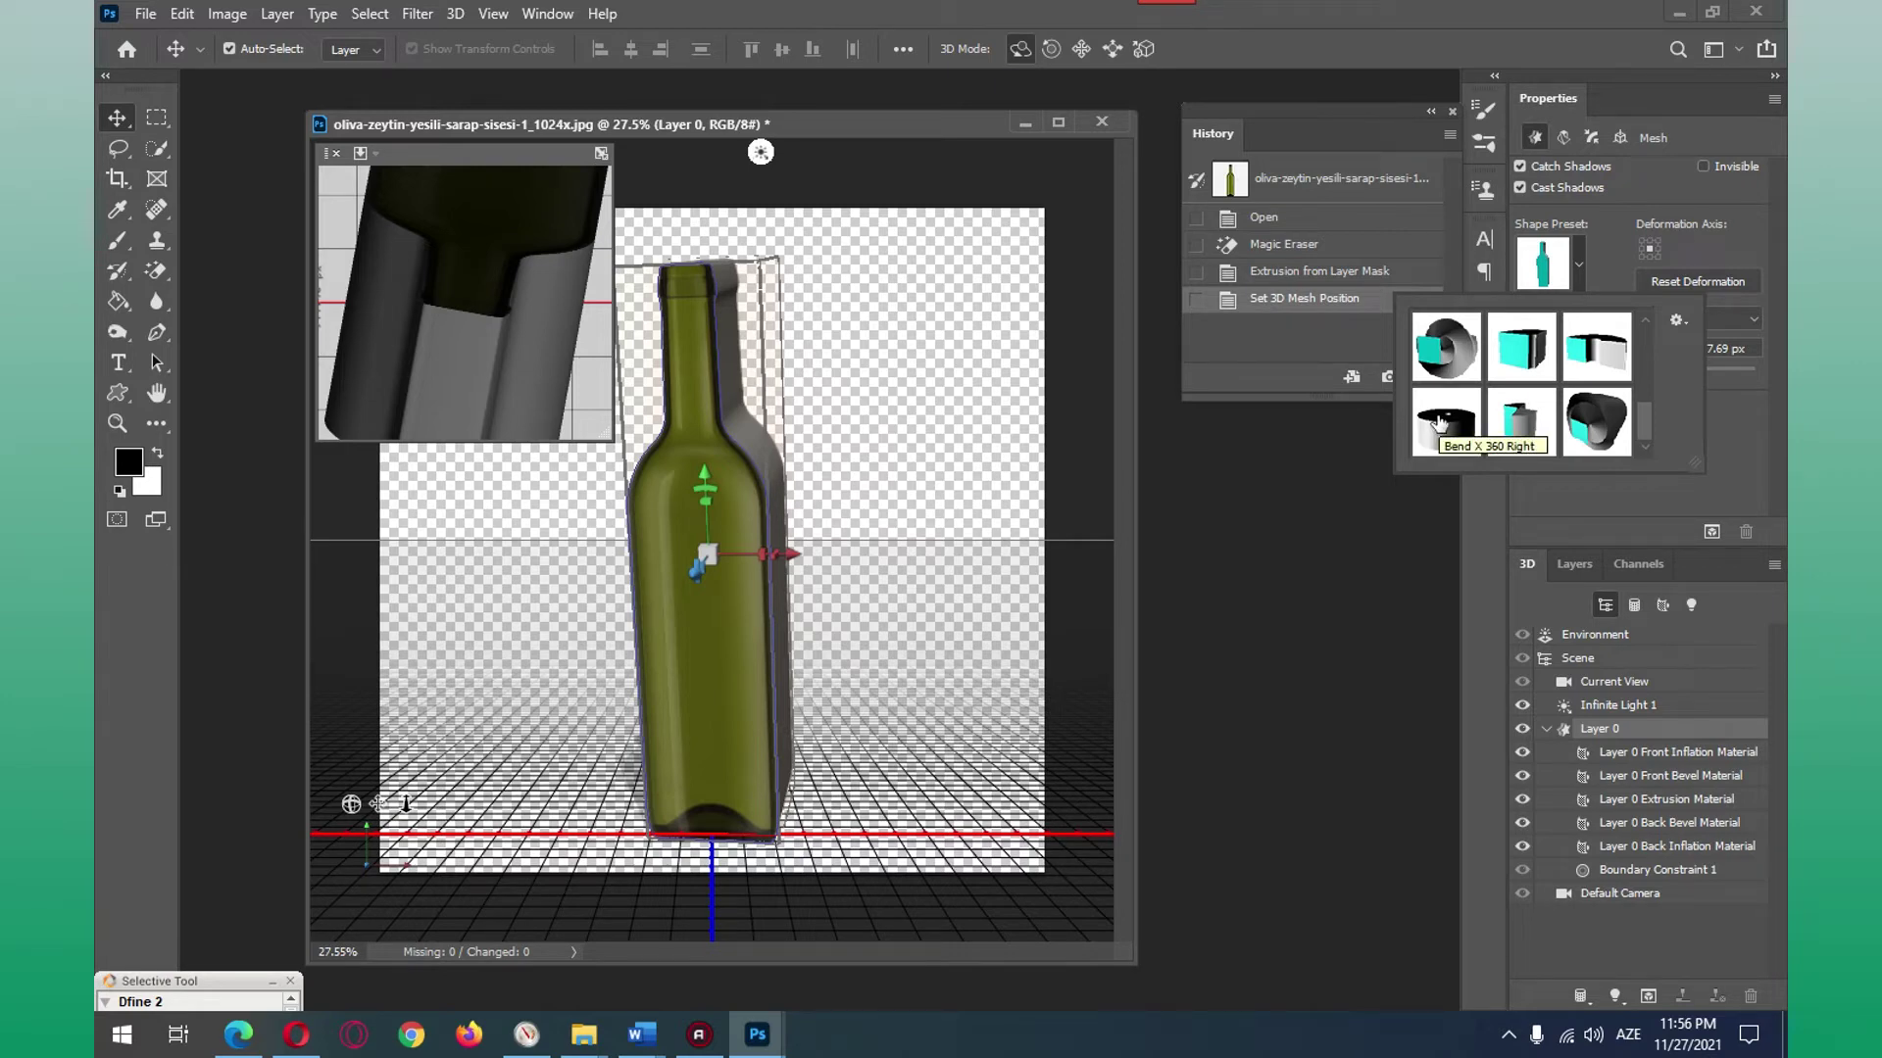
Step: Apply the Bend X 360 Right shape preset to revolve the extrusion into a round bottle
{"action": "left_click", "coordinate": [1438, 421]}
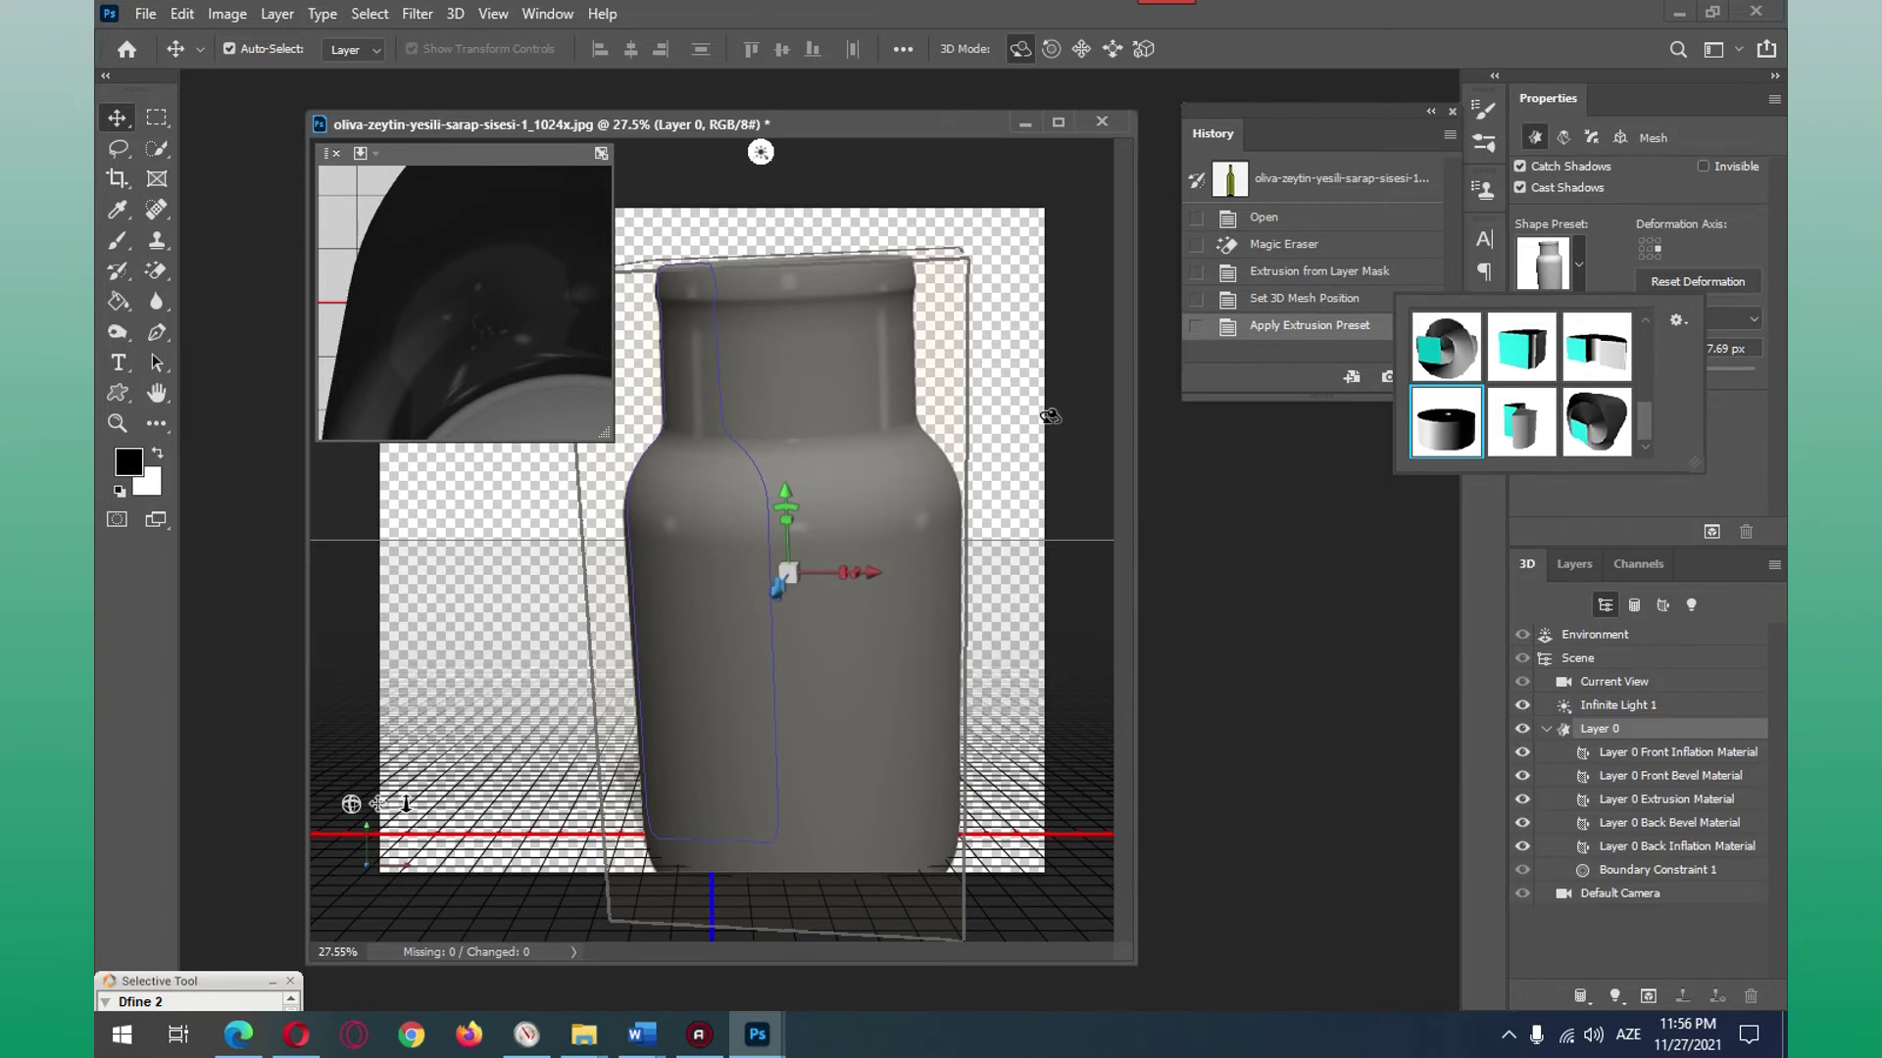
{"action": "left_click", "coordinate": [1050, 416]}
{"action": "mouse_move", "coordinate": [1049, 417]}
{"action": "left_mouse_down"}
{"action": "mouse_move", "coordinate": [1045, 683]}
{"action": "mouse_move", "coordinate": [1077, 470]}
{"action": "mouse_move", "coordinate": [1014, 423]}
{"action": "left_mouse_up"}
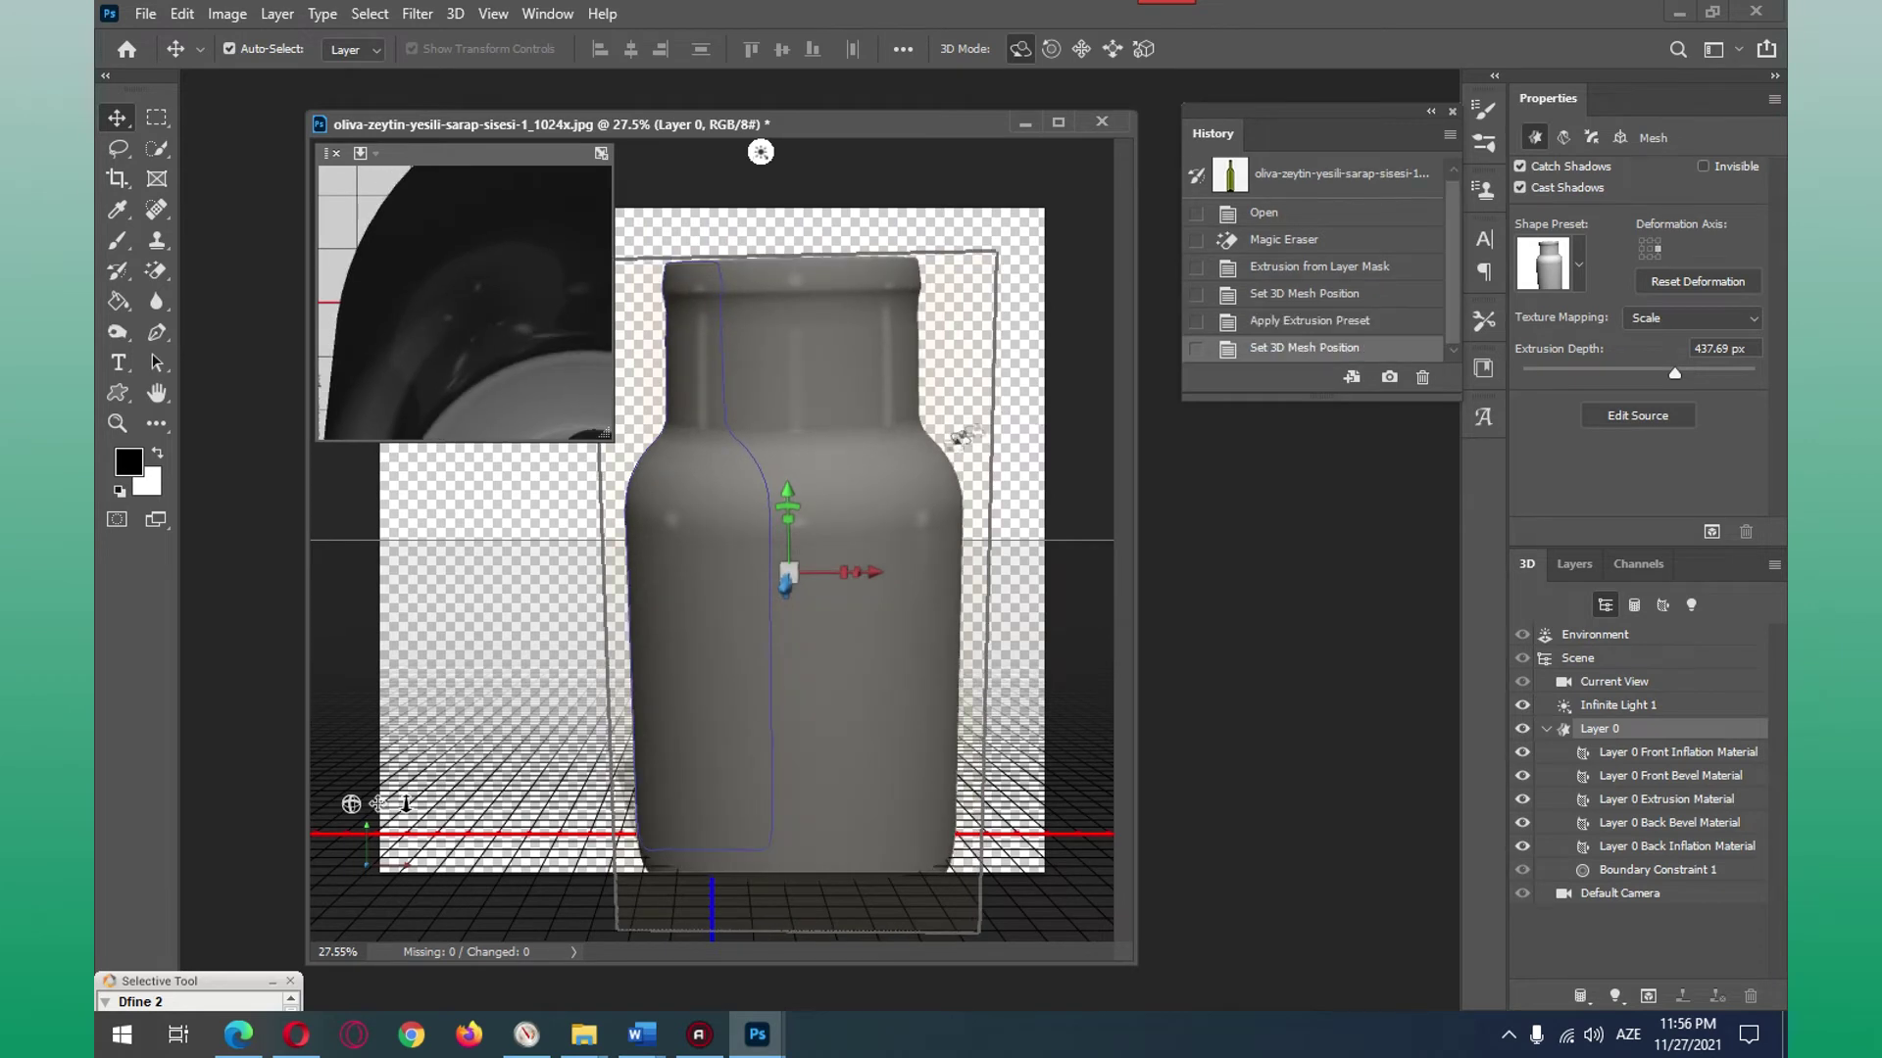
Step: In Deform properties, set the extrusion depth to about -1367 px and keep the bottle upright
{"action": "left_click", "coordinate": [1564, 139]}
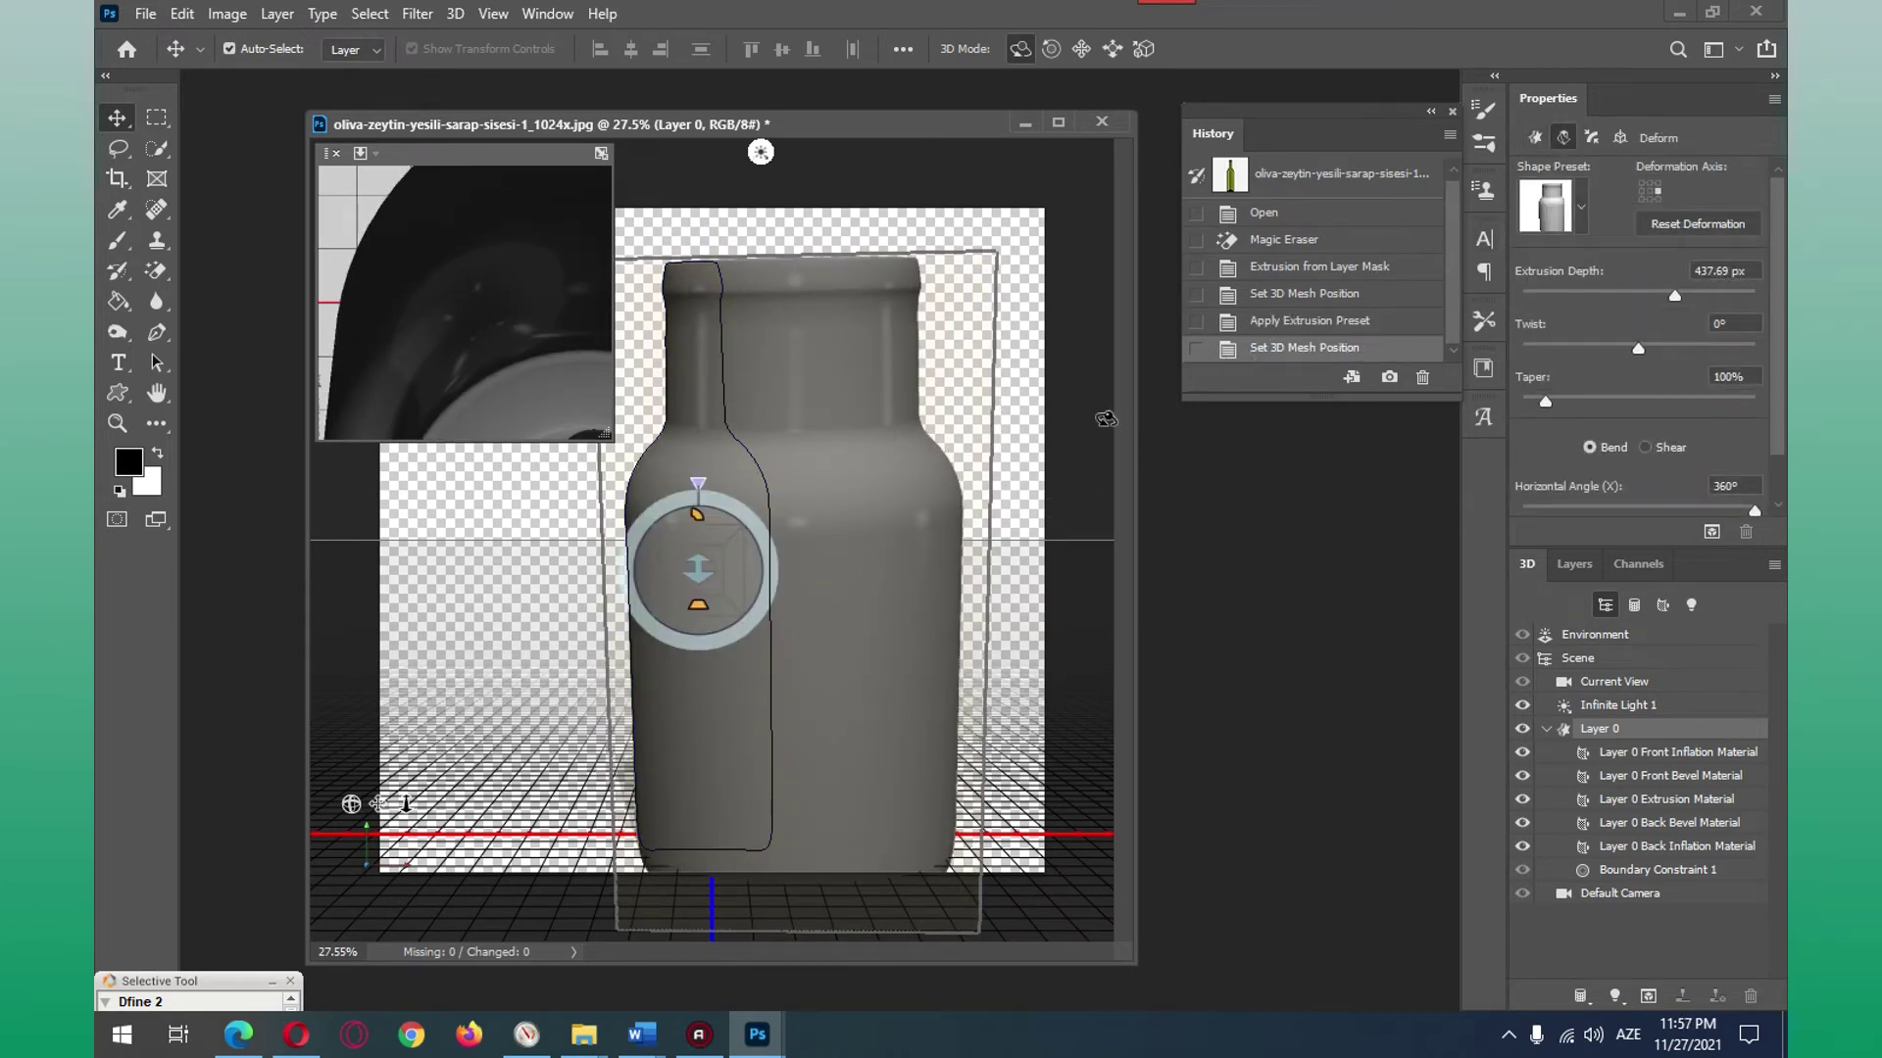
{"action": "left_click_drag", "start_coordinate": [698, 568], "coordinate": [698, 573]}
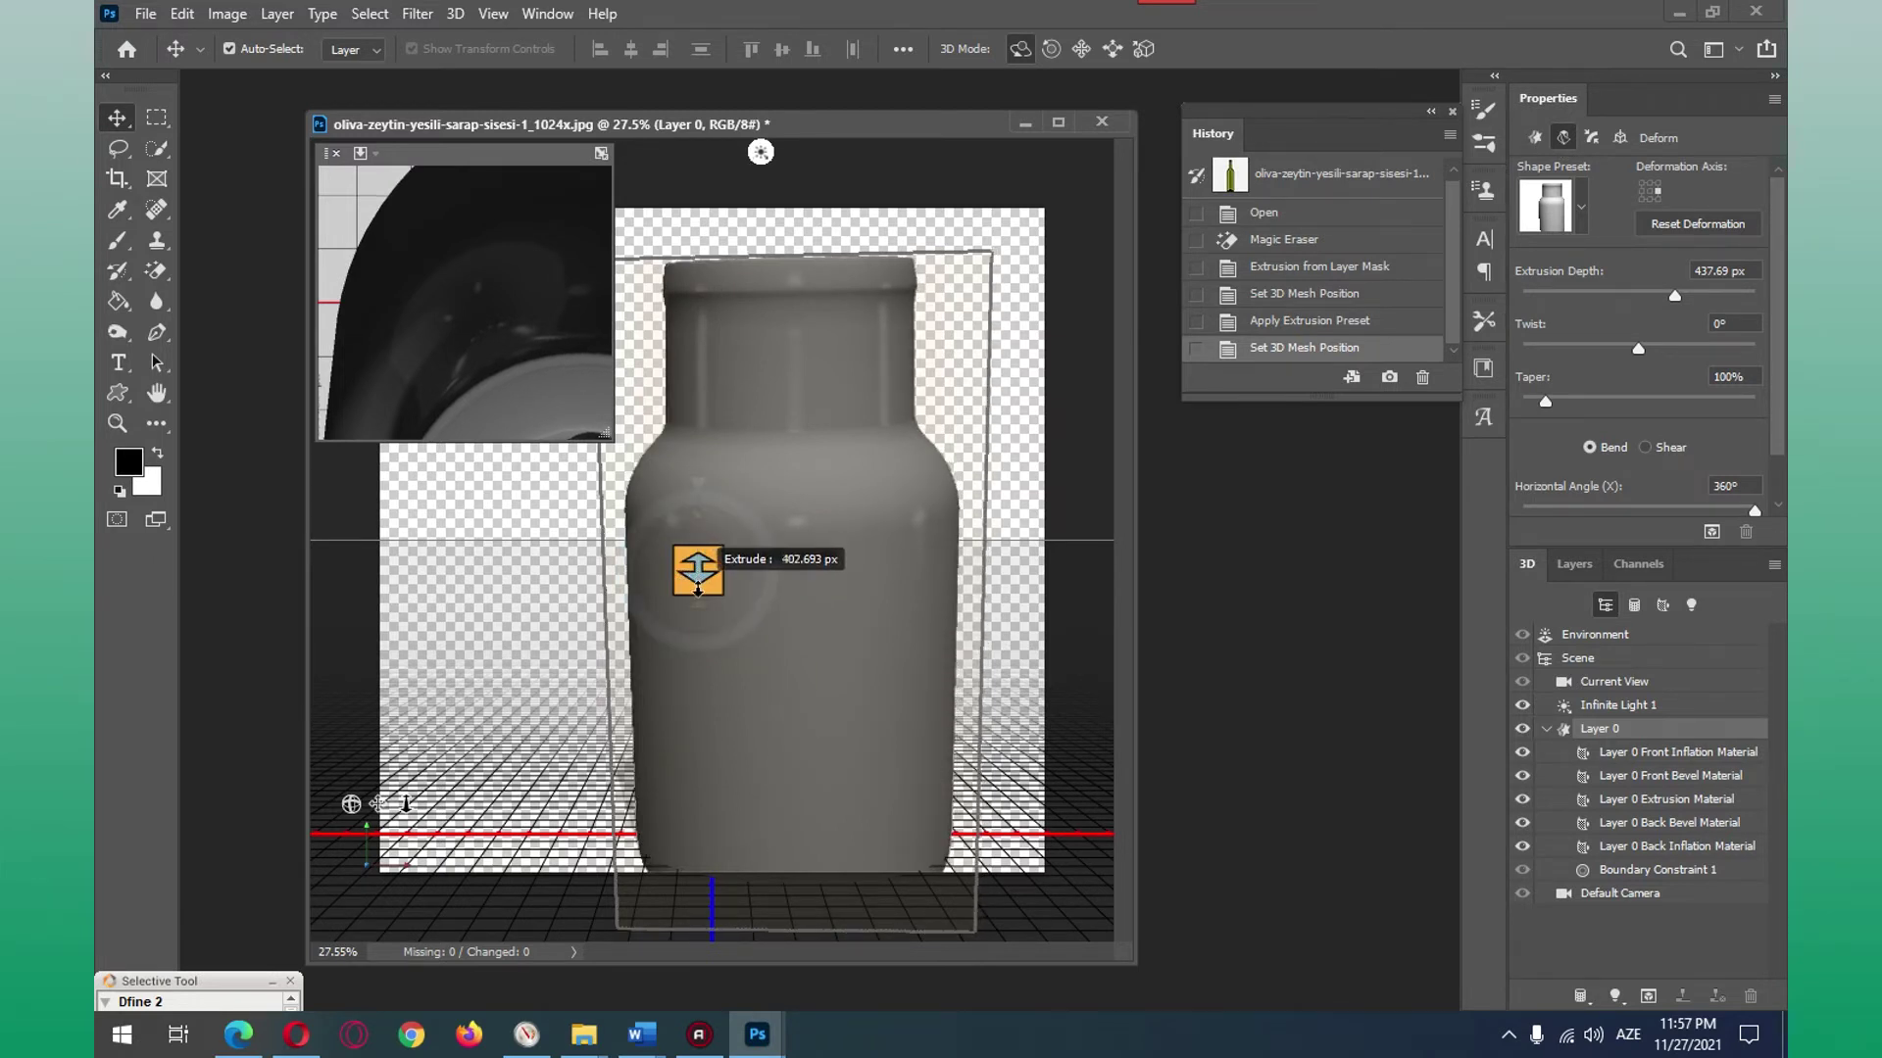
{"action": "mouse_move", "coordinate": [697, 568]}
{"action": "left_mouse_down"}
{"action": "mouse_move", "coordinate": [693, 683]}
{"action": "mouse_move", "coordinate": [826, 1051]}
{"action": "left_mouse_up"}
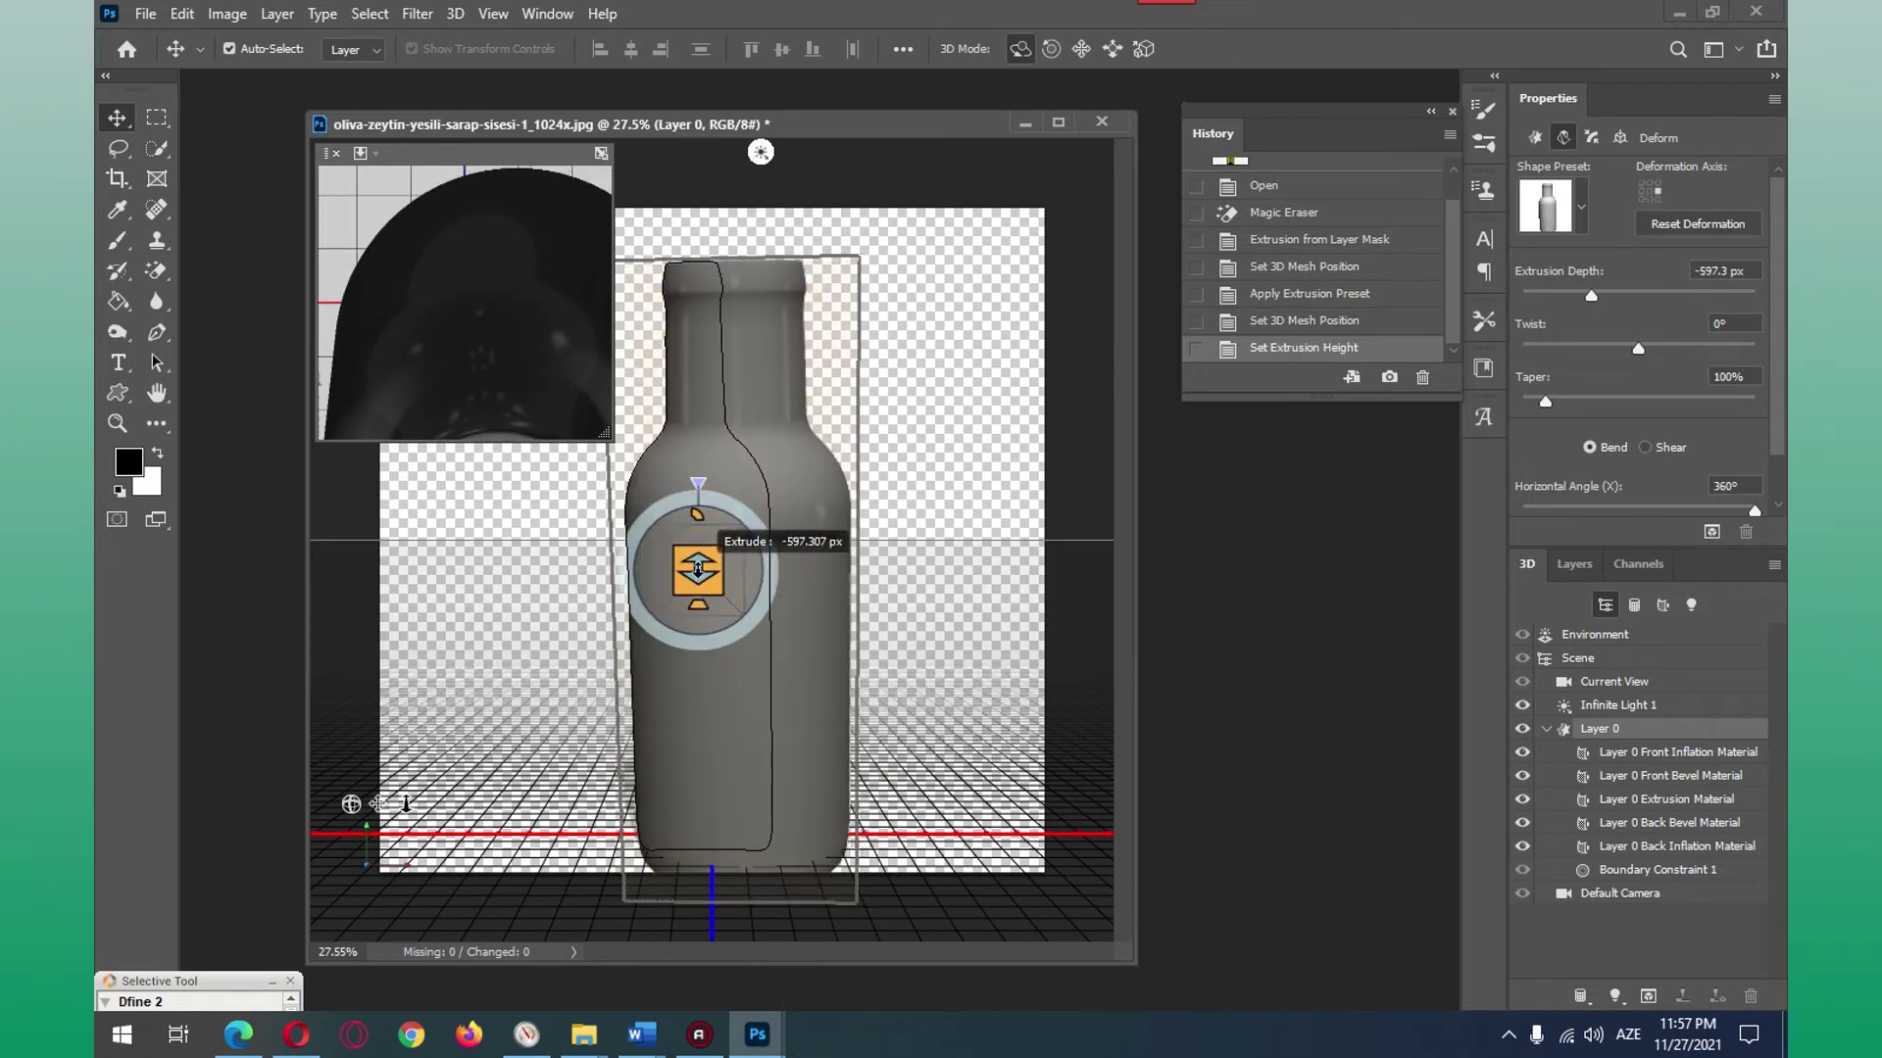
{"action": "mouse_move", "coordinate": [698, 570]}
{"action": "left_mouse_down"}
{"action": "mouse_move", "coordinate": [711, 791]}
{"action": "mouse_move", "coordinate": [745, 929]}
{"action": "left_mouse_up"}
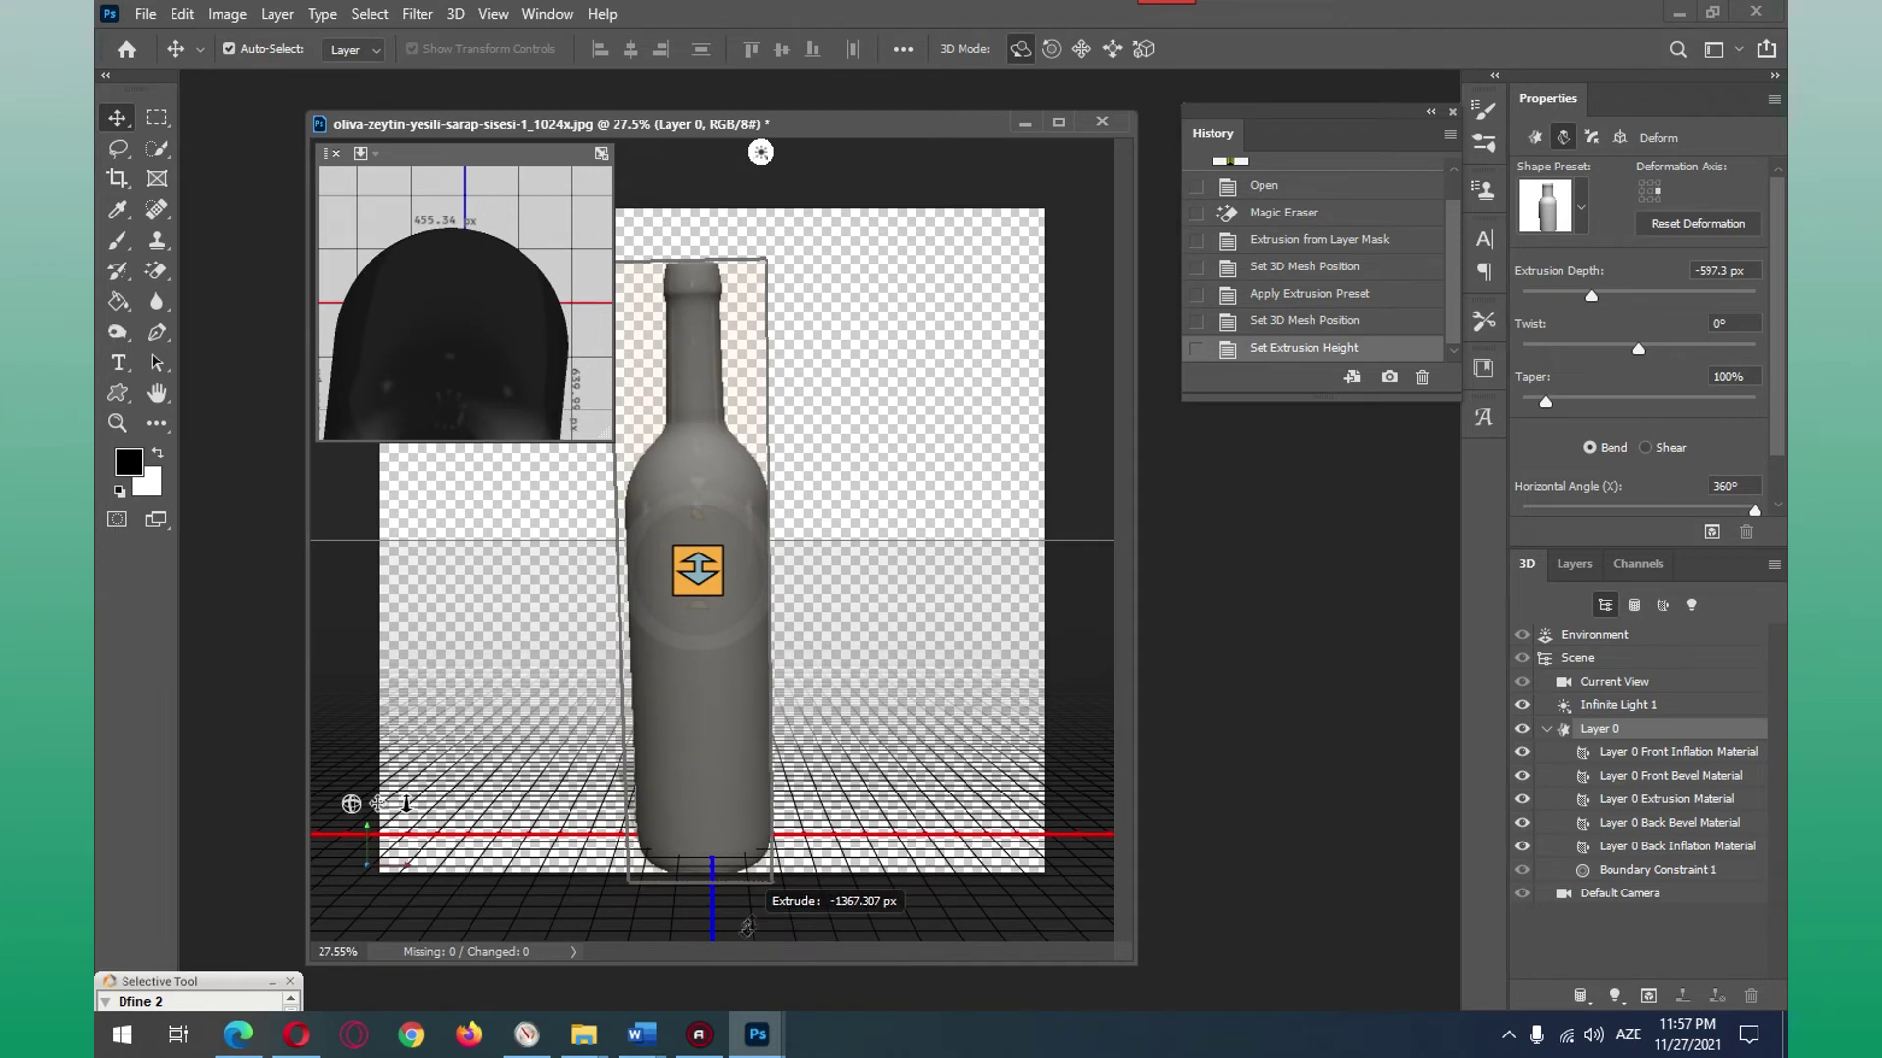
{"action": "mouse_move", "coordinate": [908, 571]}
{"action": "left_mouse_down"}
{"action": "mouse_move", "coordinate": [916, 656]}
{"action": "mouse_move", "coordinate": [929, 551]}
{"action": "mouse_move", "coordinate": [896, 360]}
{"action": "mouse_move", "coordinate": [882, 588]}
{"action": "mouse_move", "coordinate": [827, 638]}
{"action": "mouse_move", "coordinate": [865, 550]}
{"action": "mouse_move", "coordinate": [869, 569]}
{"action": "left_mouse_up"}
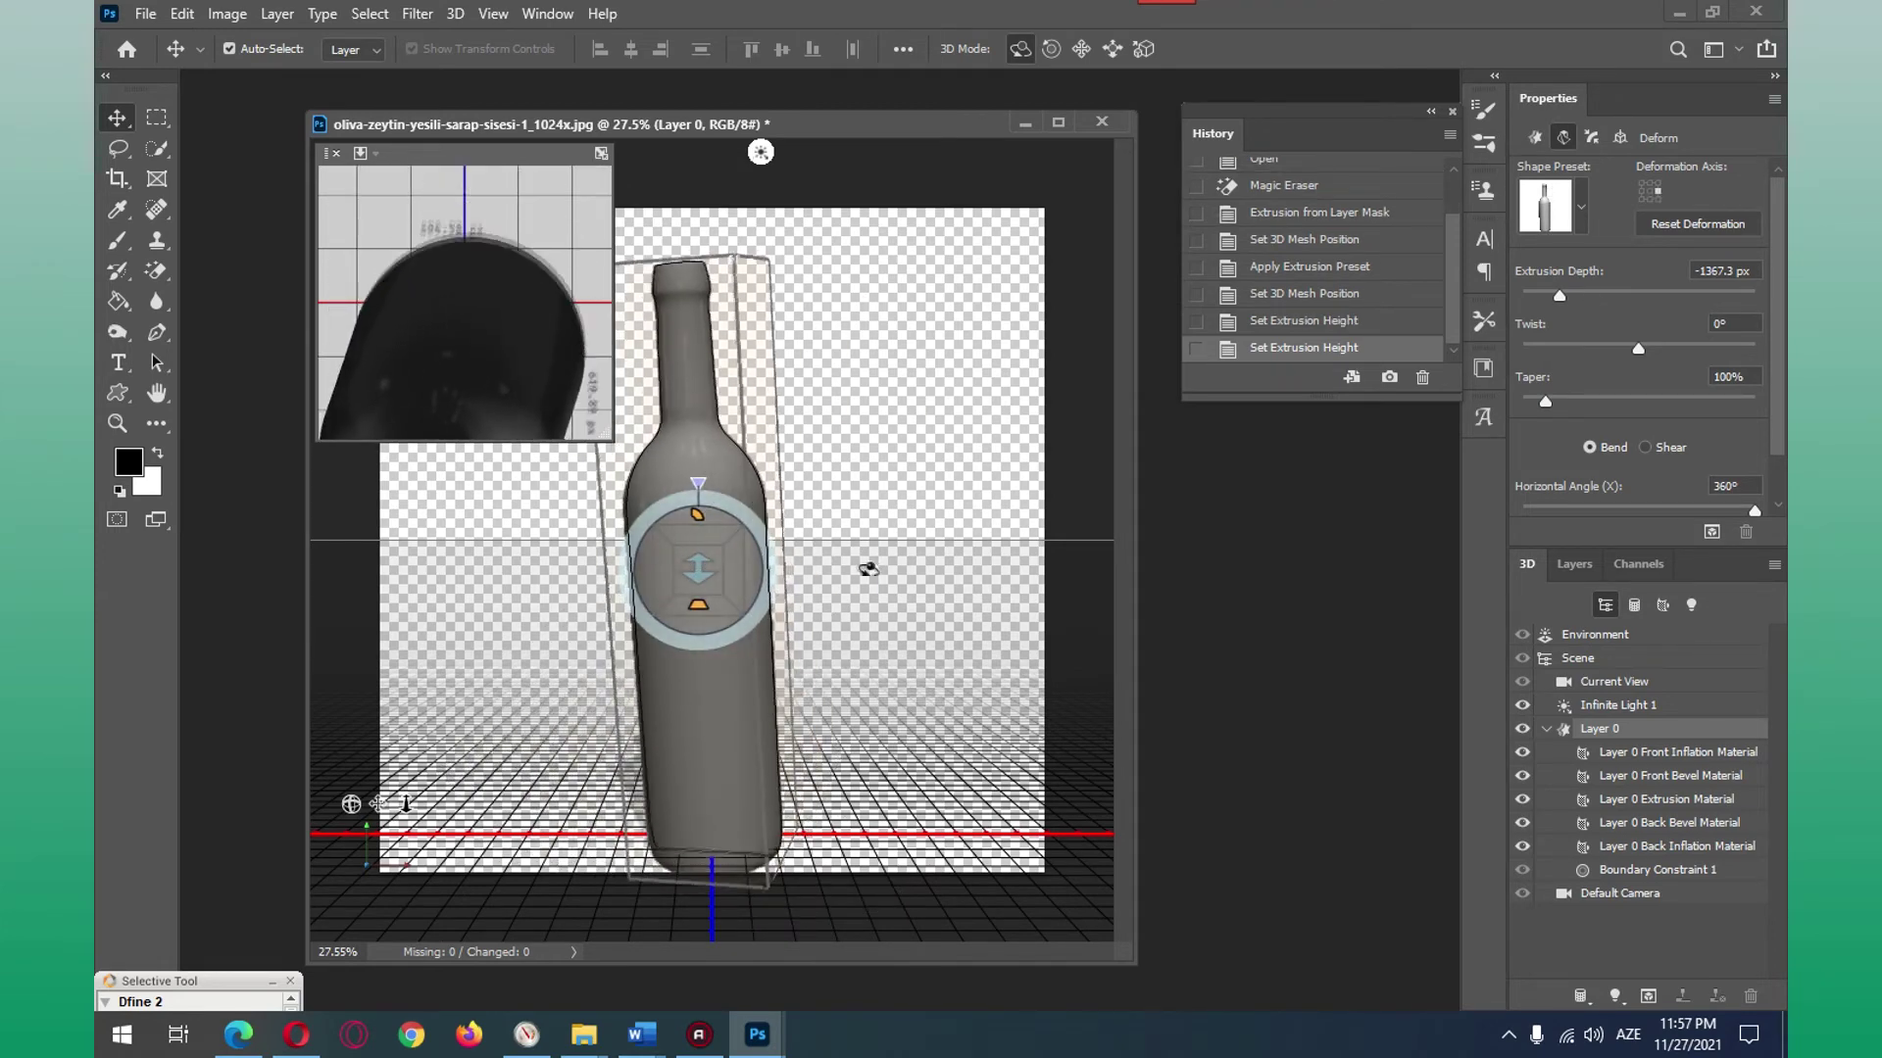
{"action": "mouse_move", "coordinate": [868, 467]}
{"action": "left_mouse_down"}
{"action": "mouse_move", "coordinate": [676, 776]}
{"action": "mouse_move", "coordinate": [1126, 664]}
{"action": "mouse_move", "coordinate": [980, 588]}
{"action": "mouse_move", "coordinate": [861, 483]}
{"action": "mouse_move", "coordinate": [845, 374]}
{"action": "mouse_move", "coordinate": [908, 453]}
{"action": "mouse_move", "coordinate": [974, 442]}
{"action": "left_mouse_up"}
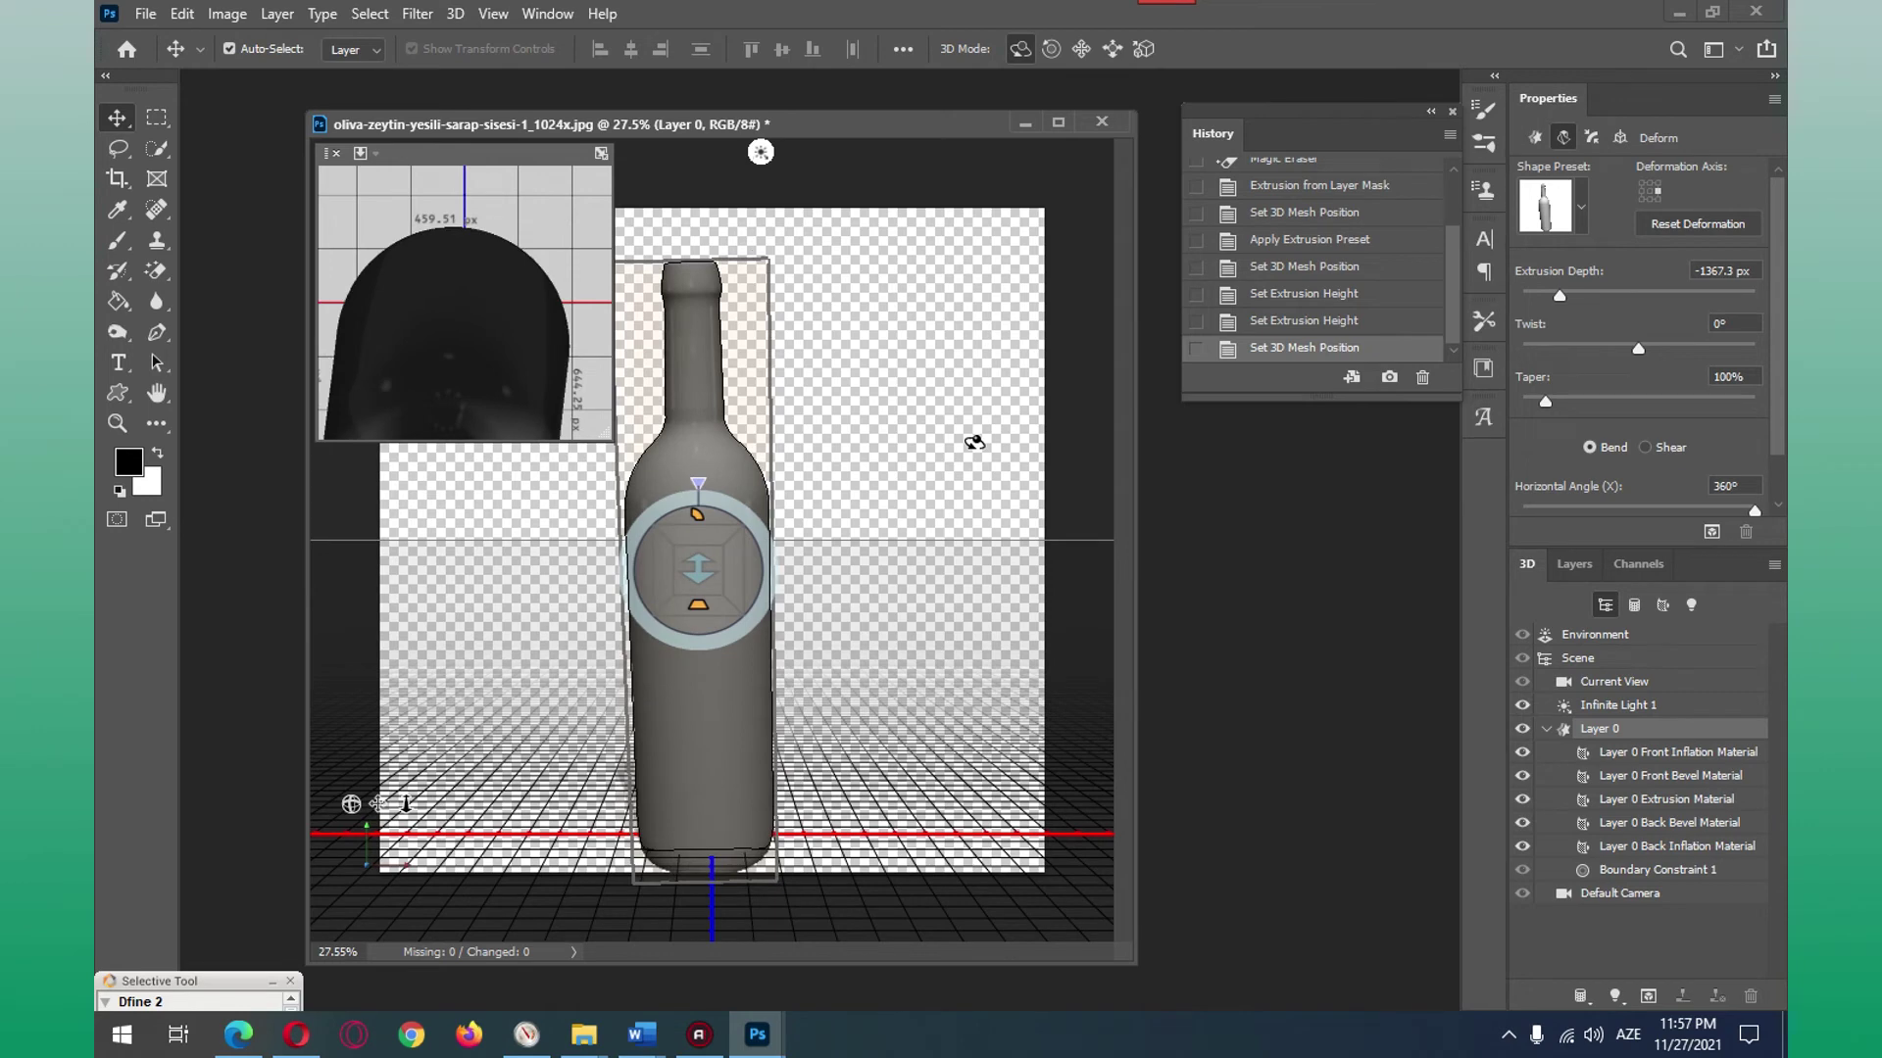
Step: Reposition the document window and select the bottle's extrusion material
{"action": "left_click_drag", "start_coordinate": [906, 137], "coordinate": [894, 134]}
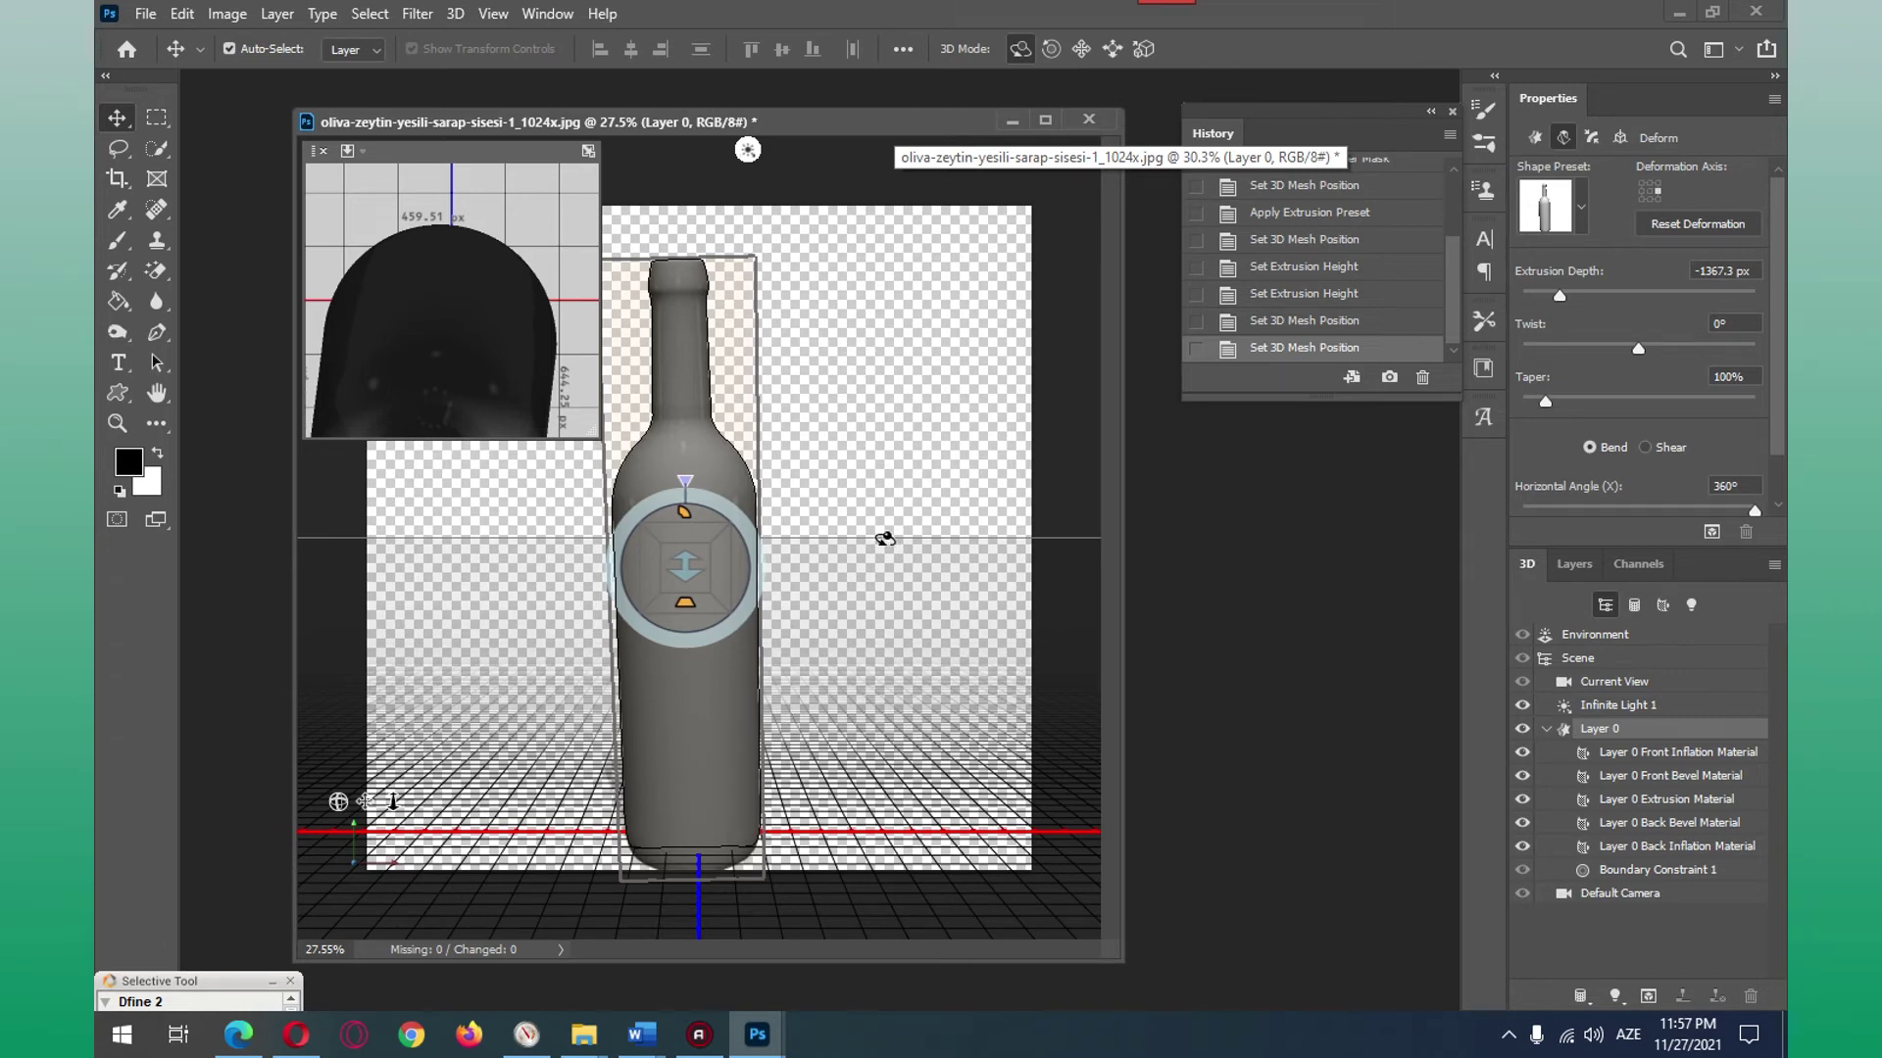
{"action": "left_click_drag", "start_coordinate": [889, 128], "coordinate": [893, 122]}
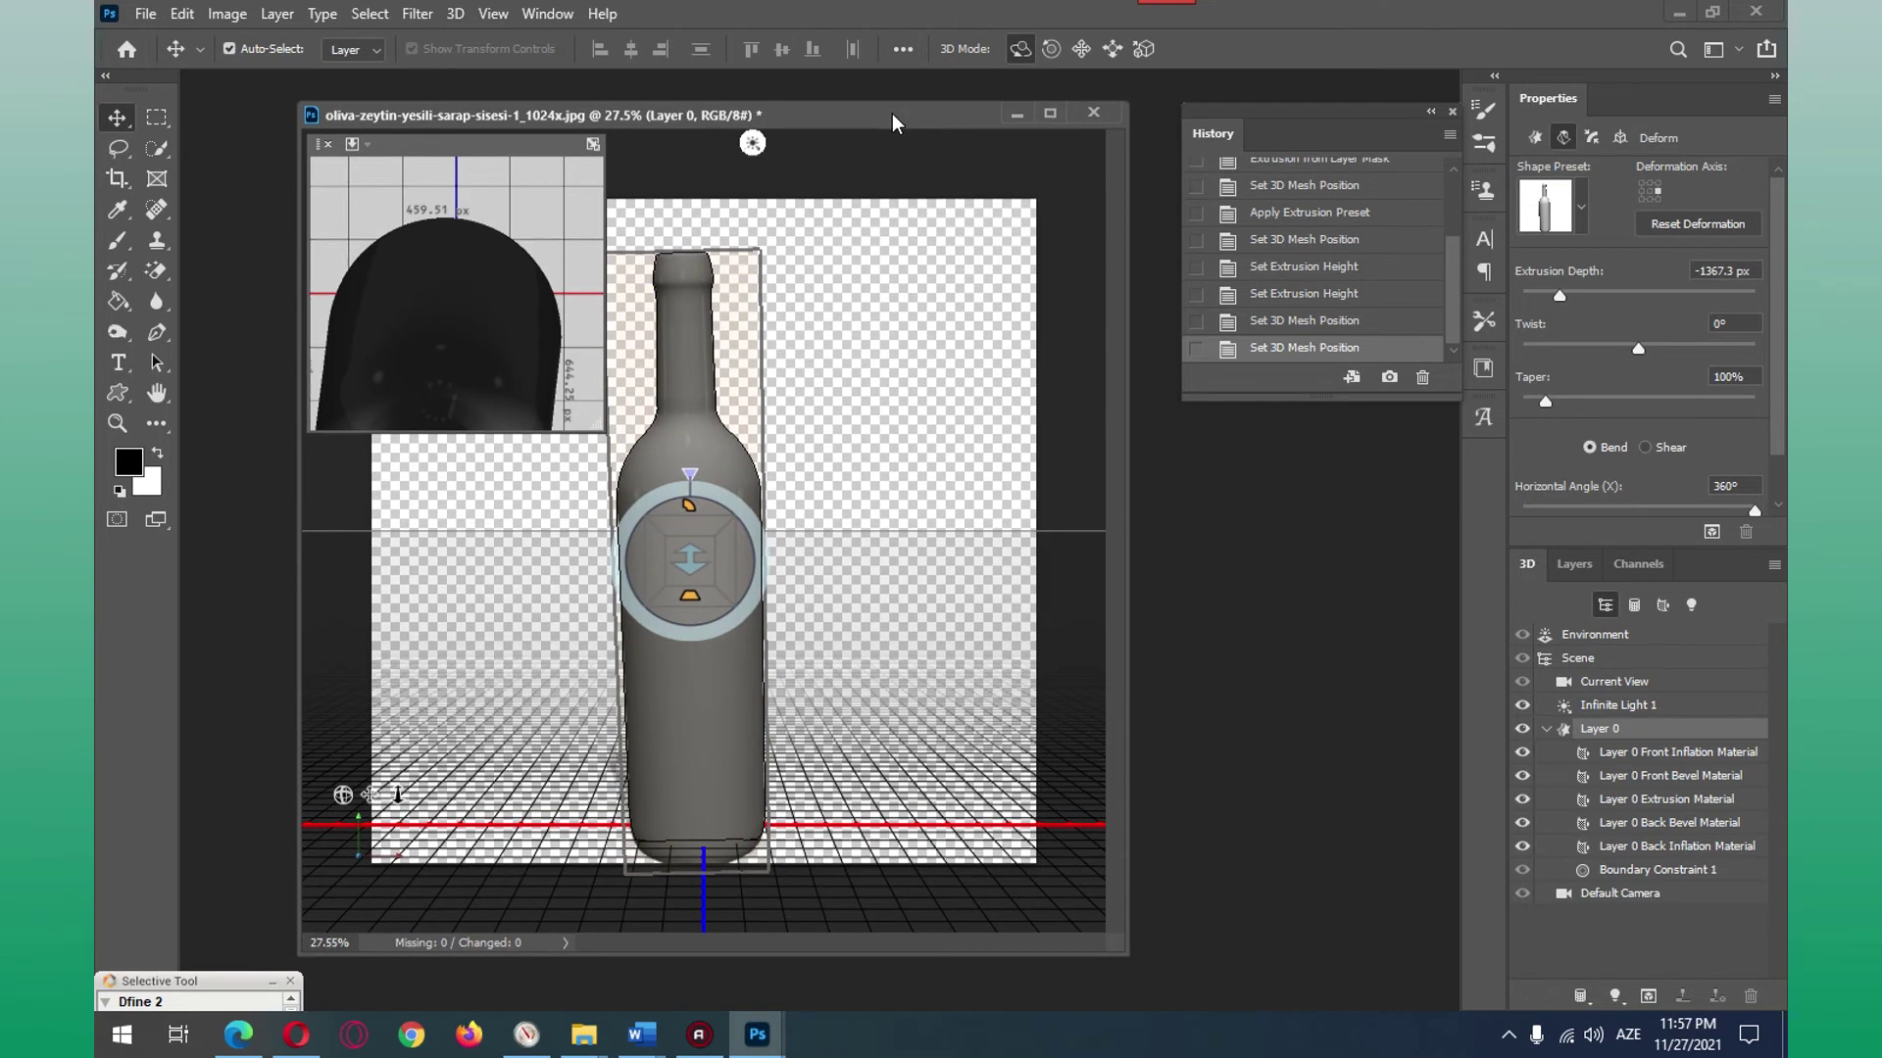
{"action": "left_click", "coordinate": [676, 549]}
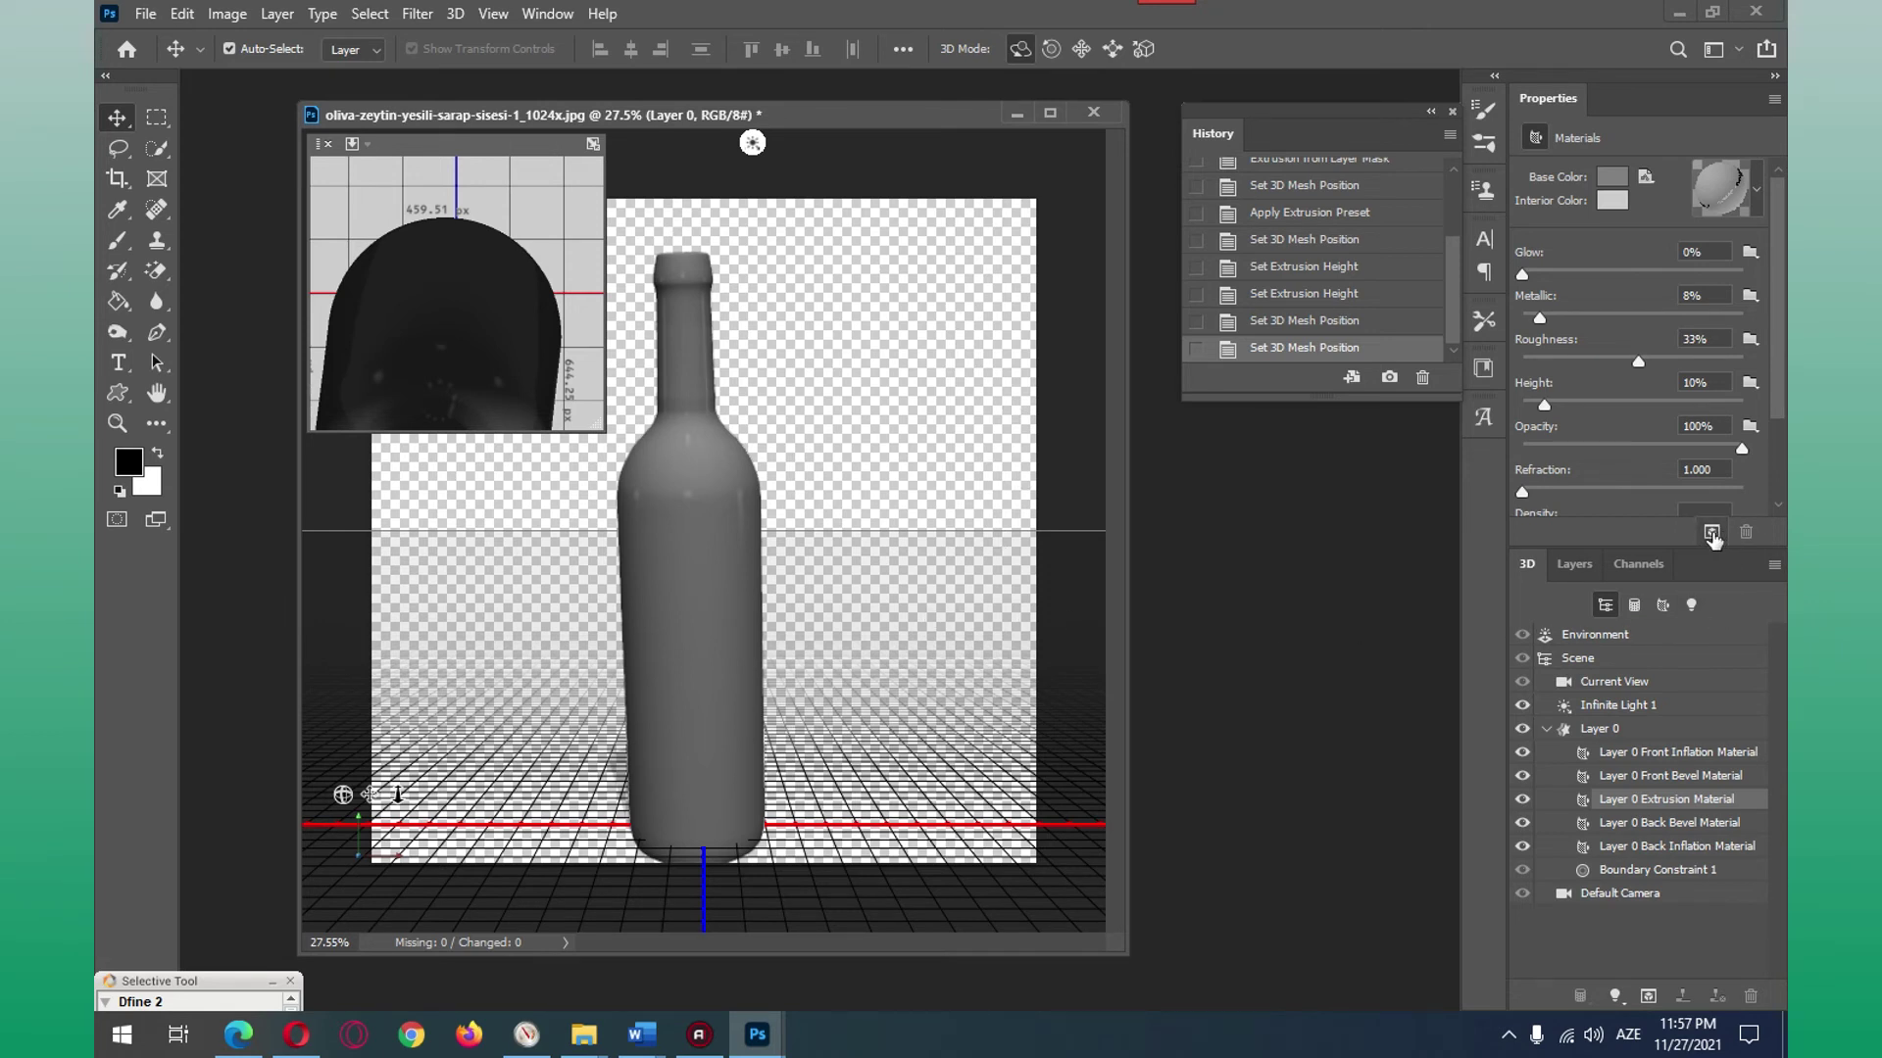
Step: Render Layer 0's extrusion so the grey bottle gets a lighter, finely shaded finish
{"action": "left_click", "coordinate": [1711, 534]}
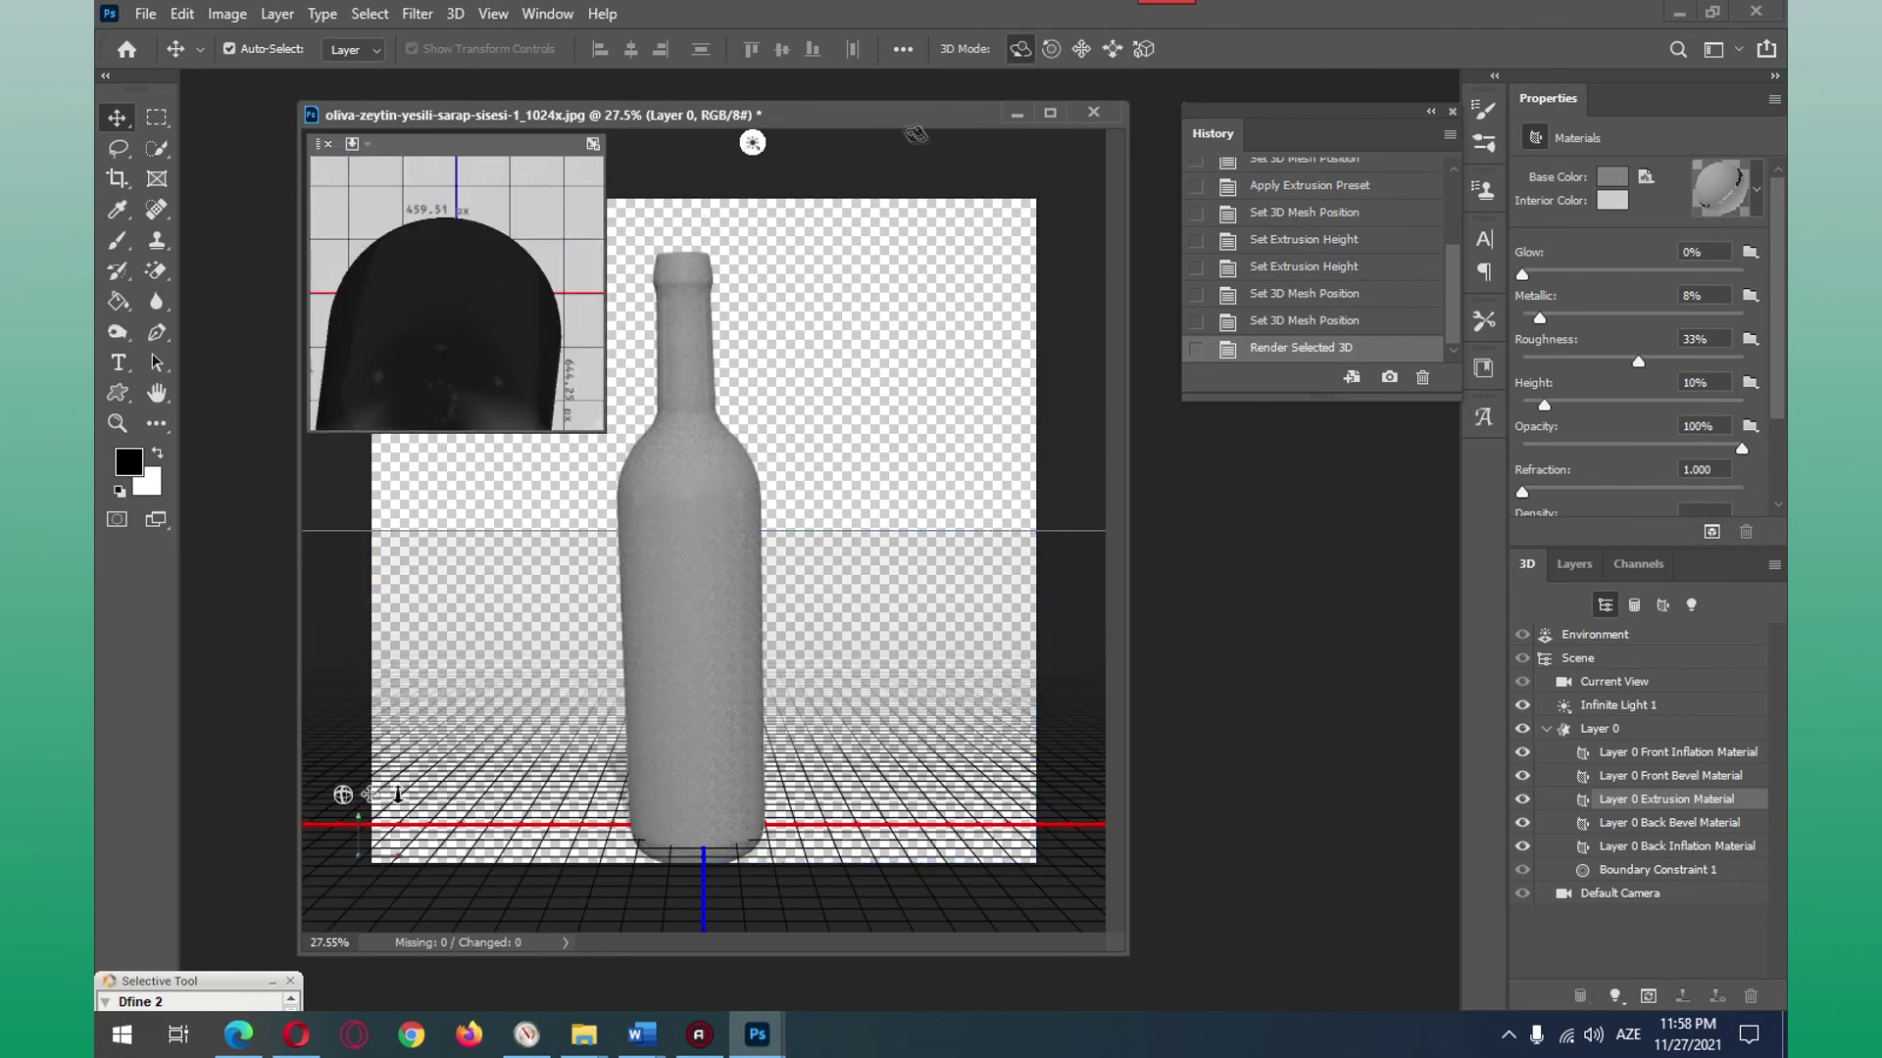
{"action": "left_click_drag", "start_coordinate": [907, 116], "coordinate": [921, 106]}
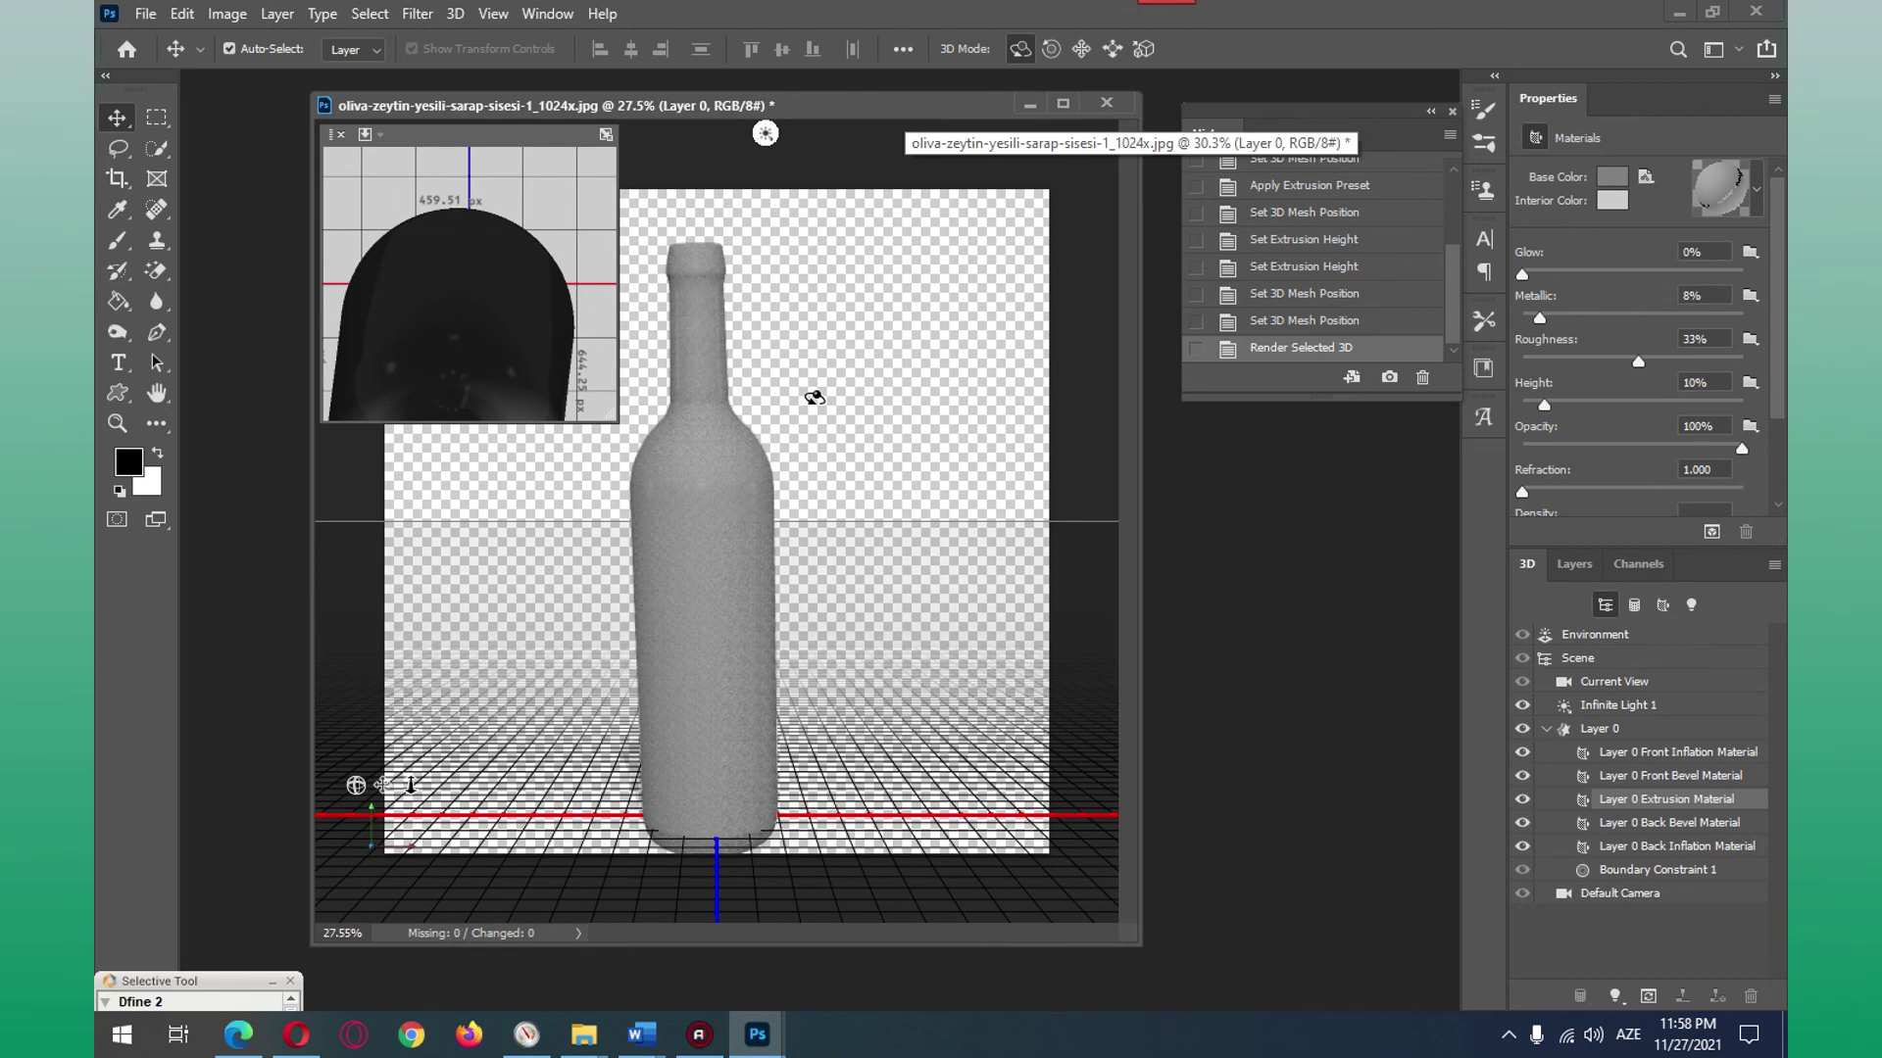